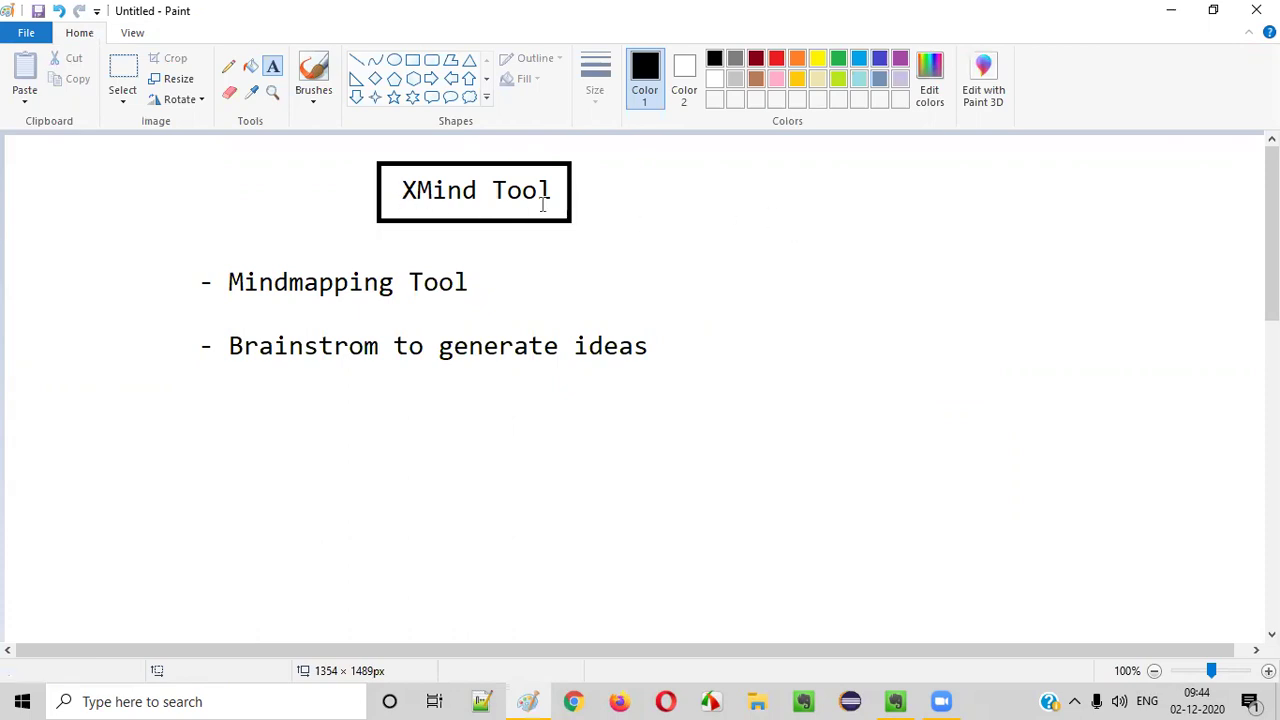
- Add a text box beside the XMind Tool title with the lines "Test Cases", "Test Plans" and "And other documents"
left_click_drag(848, 168, 1238, 462)
type("Test CA")
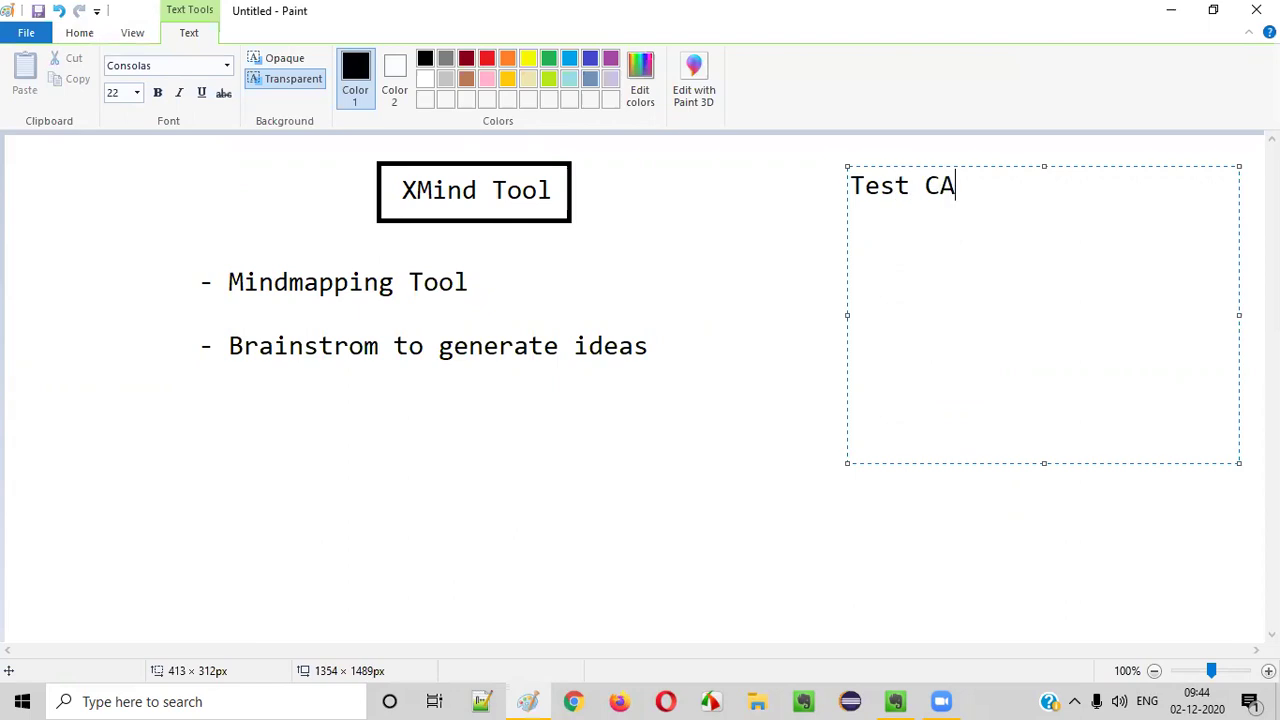
key("BackSpace")
type("ases")
key("Return")
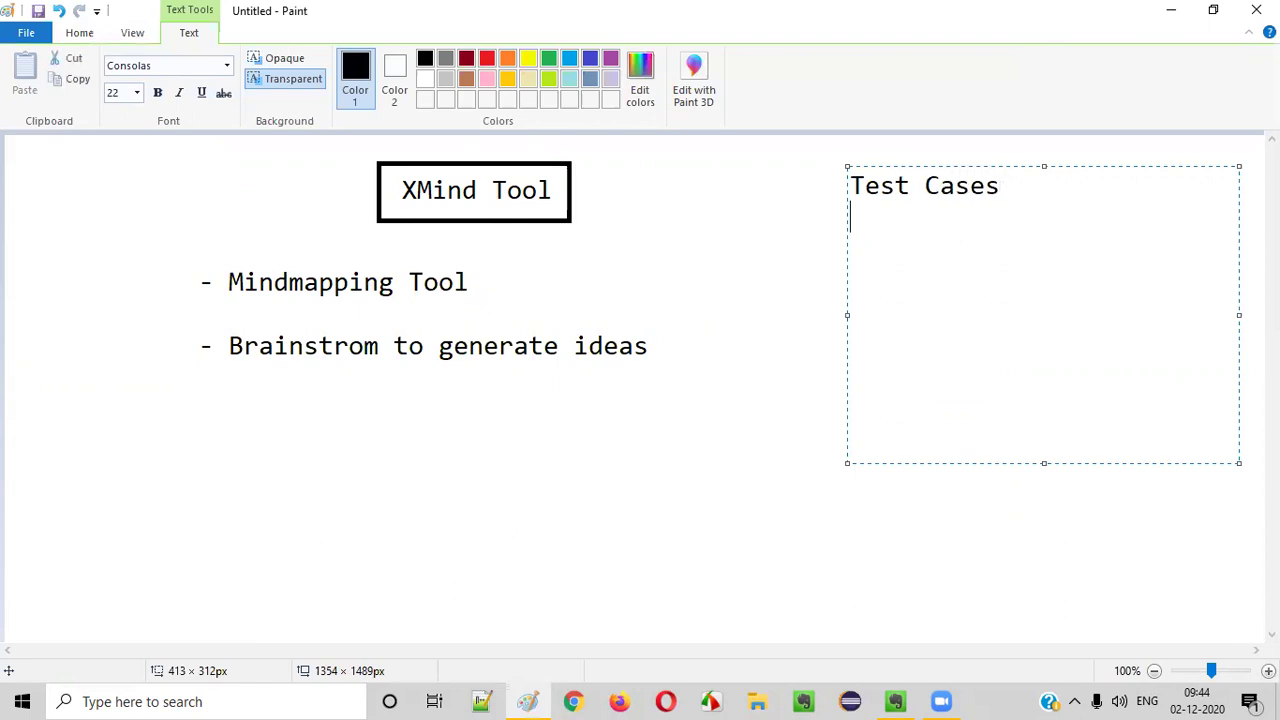
type("Test P")
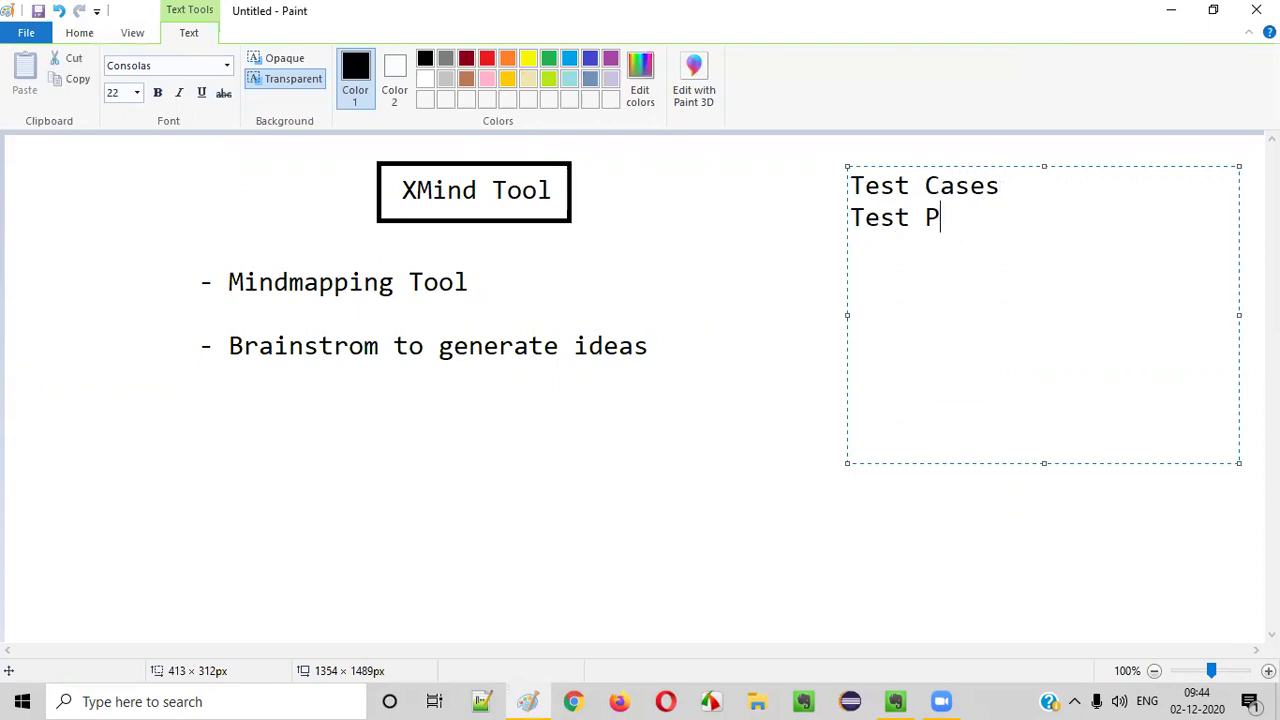
type("lansAnd a")
key("BackSpace")
type("other documents")
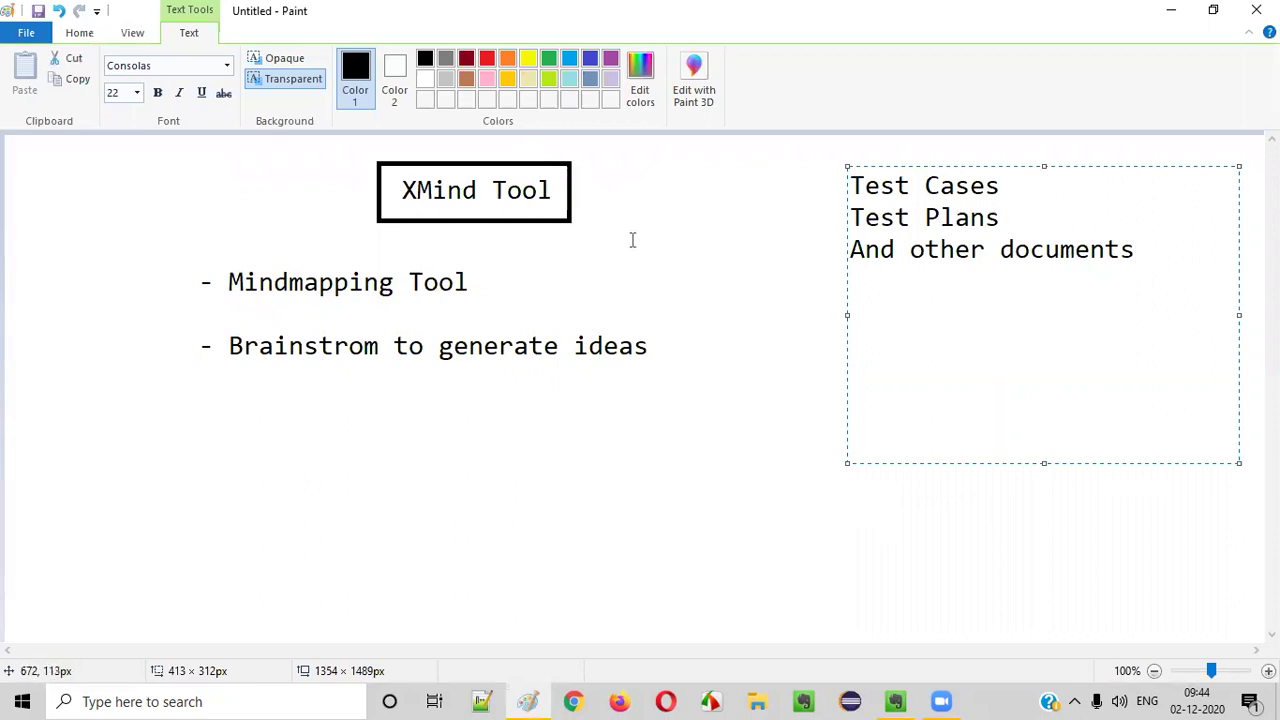
key("ctrl+a")
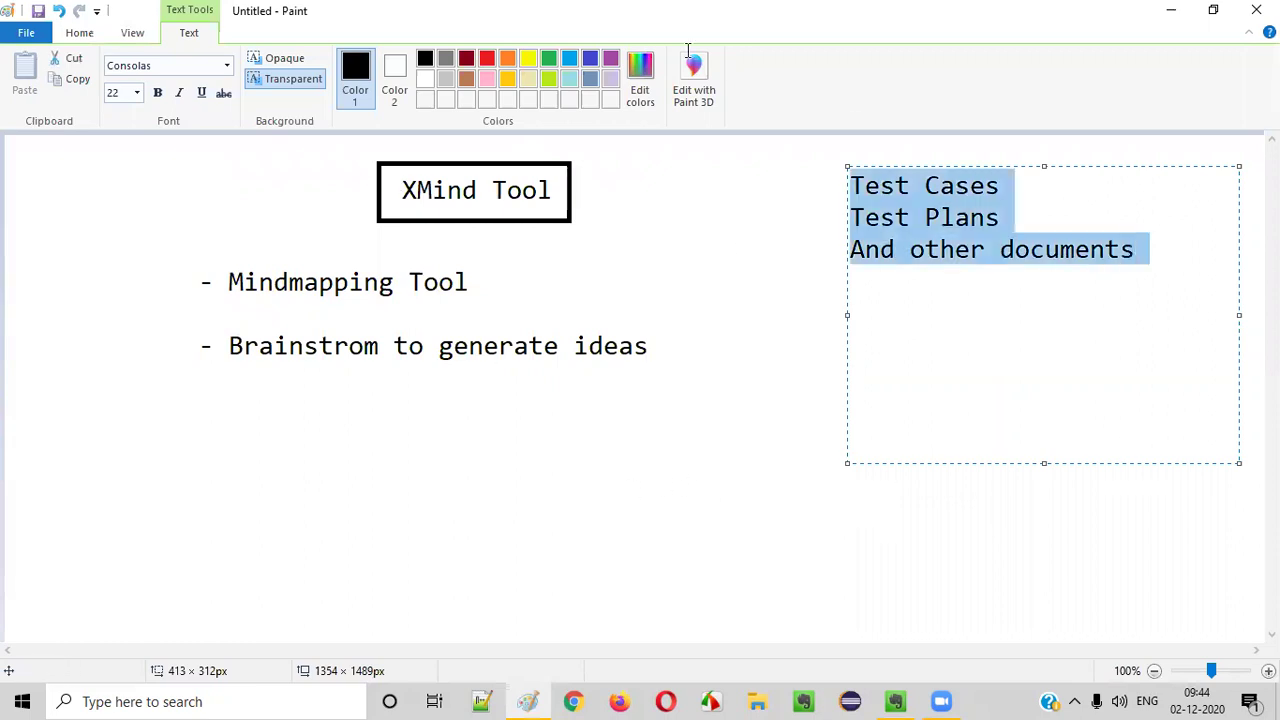
left_click(823, 409)
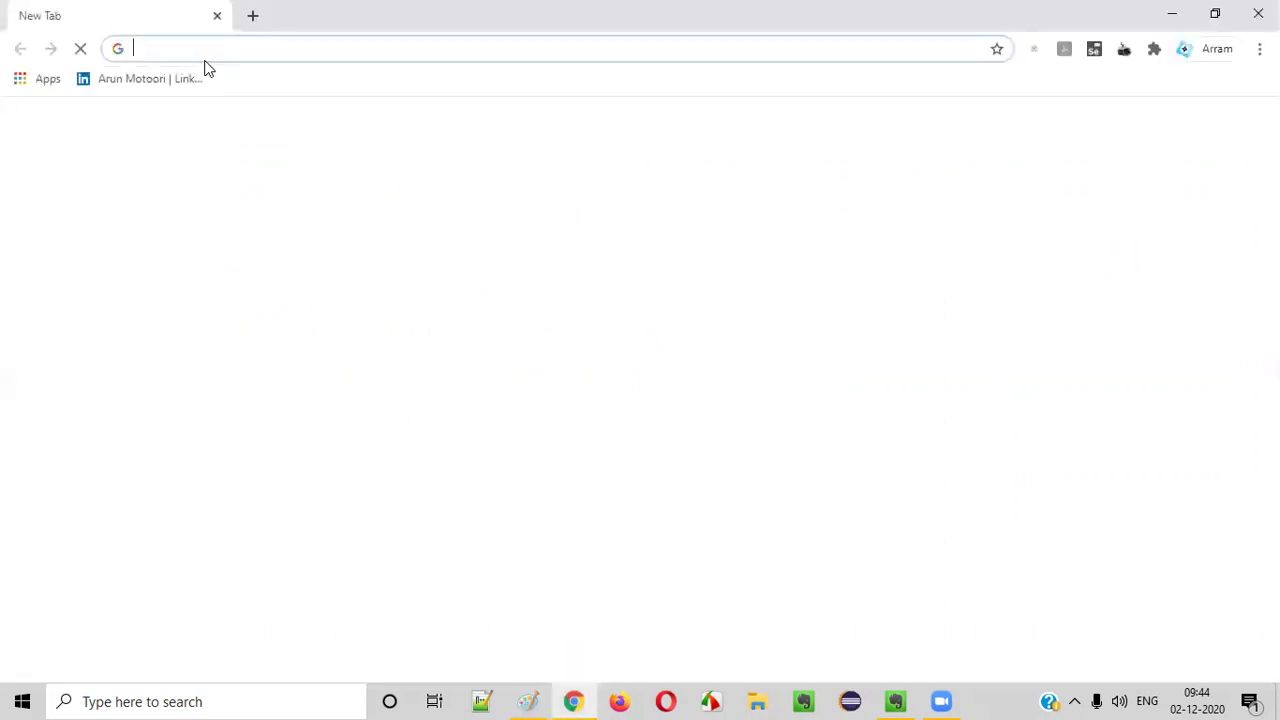
- In Chrome, search Google for "xmind" and open the XMind - Mind Mapping Software website
type("xmind")
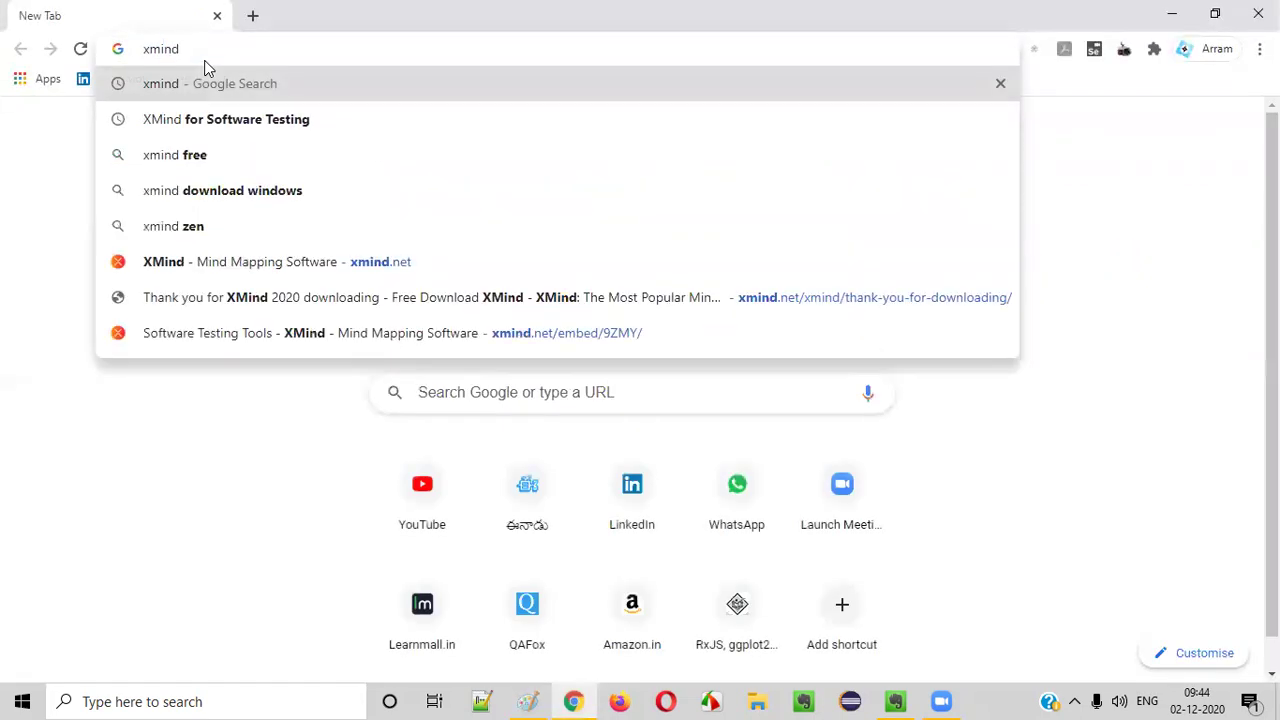
key("Return")
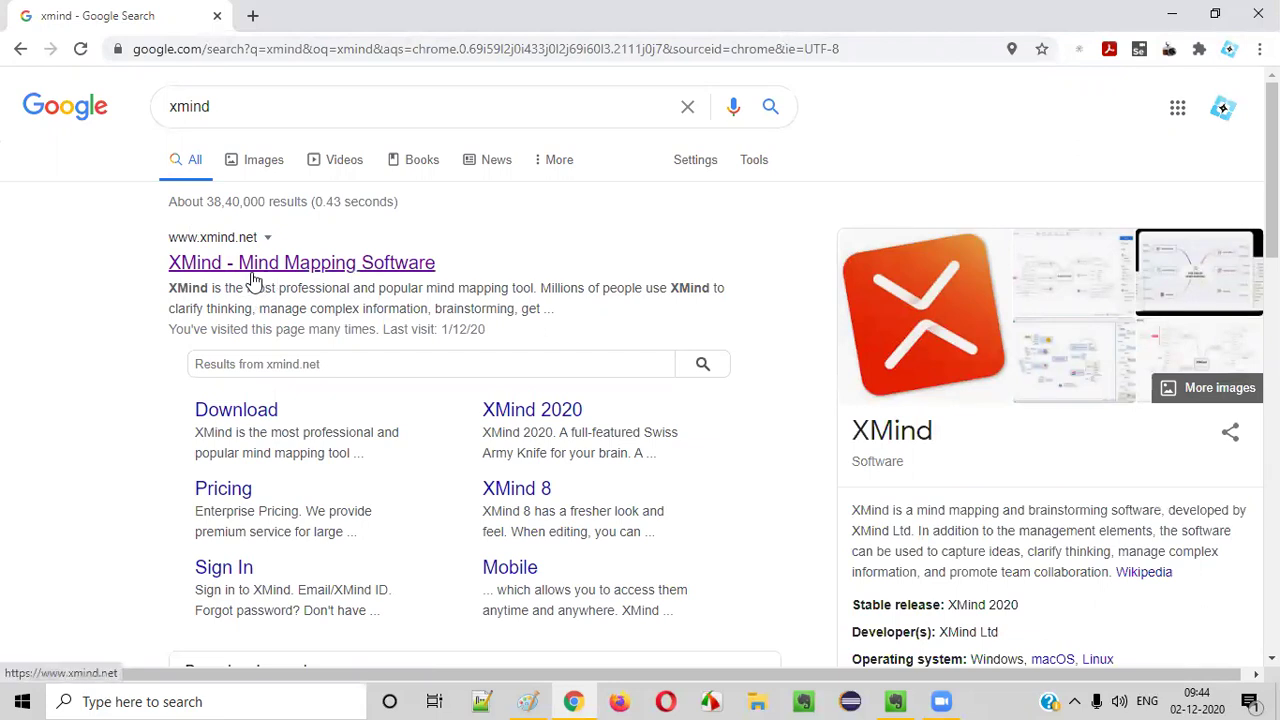
left_click(300, 265)
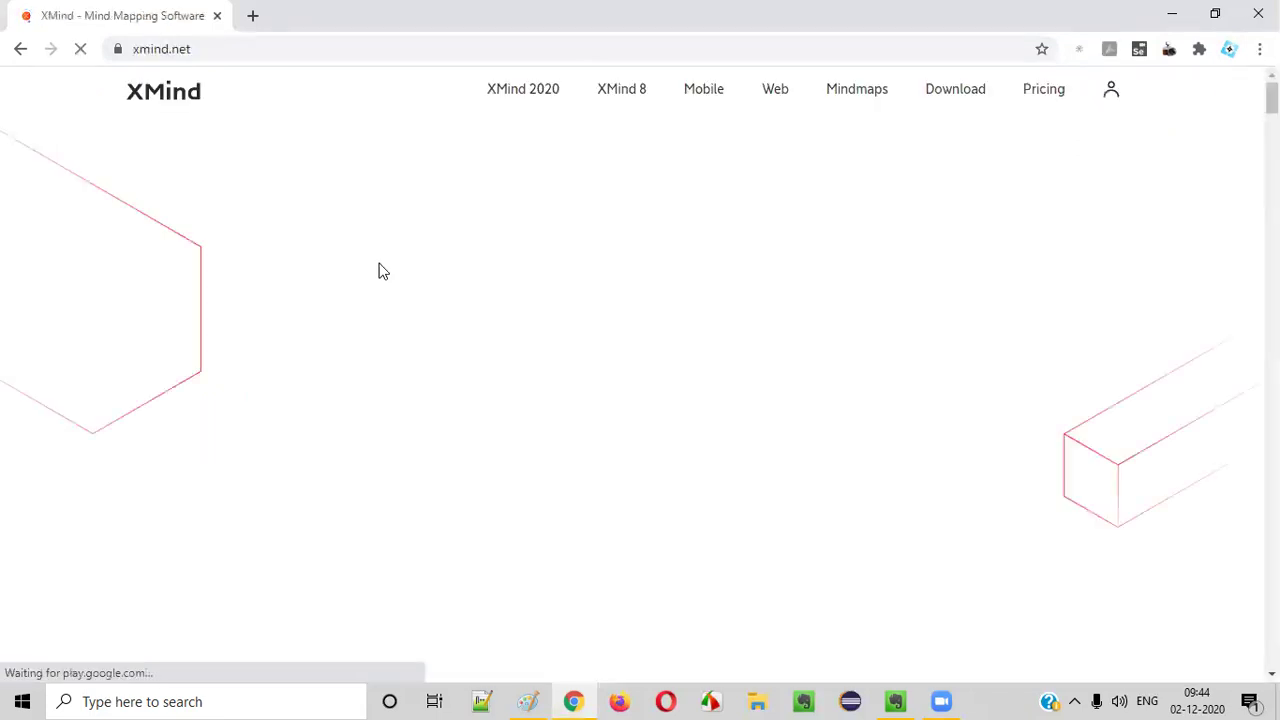
- Start the free download of XMind from the xmind.net home page
double_click(176, 49)
left_click(449, 189)
scroll(594, 240, "down", 2)
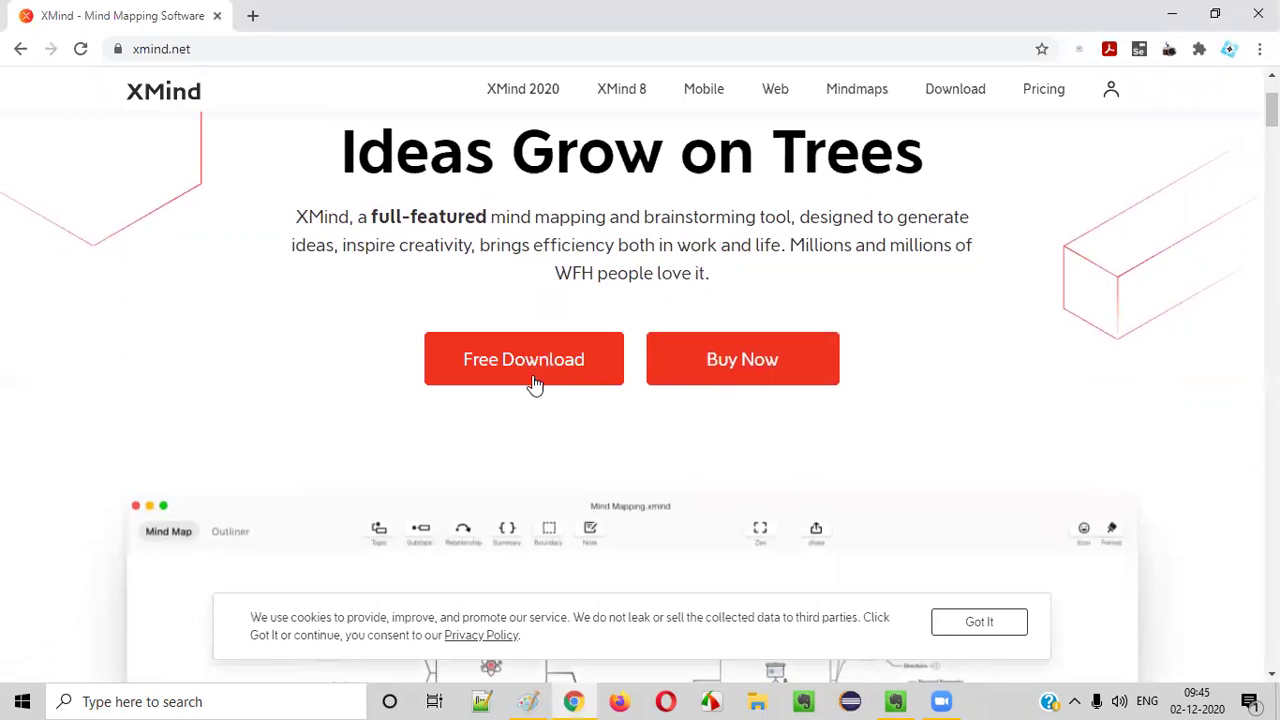
scroll(548, 378, "down", 2)
scroll(548, 378, "up", 2)
left_click(549, 371)
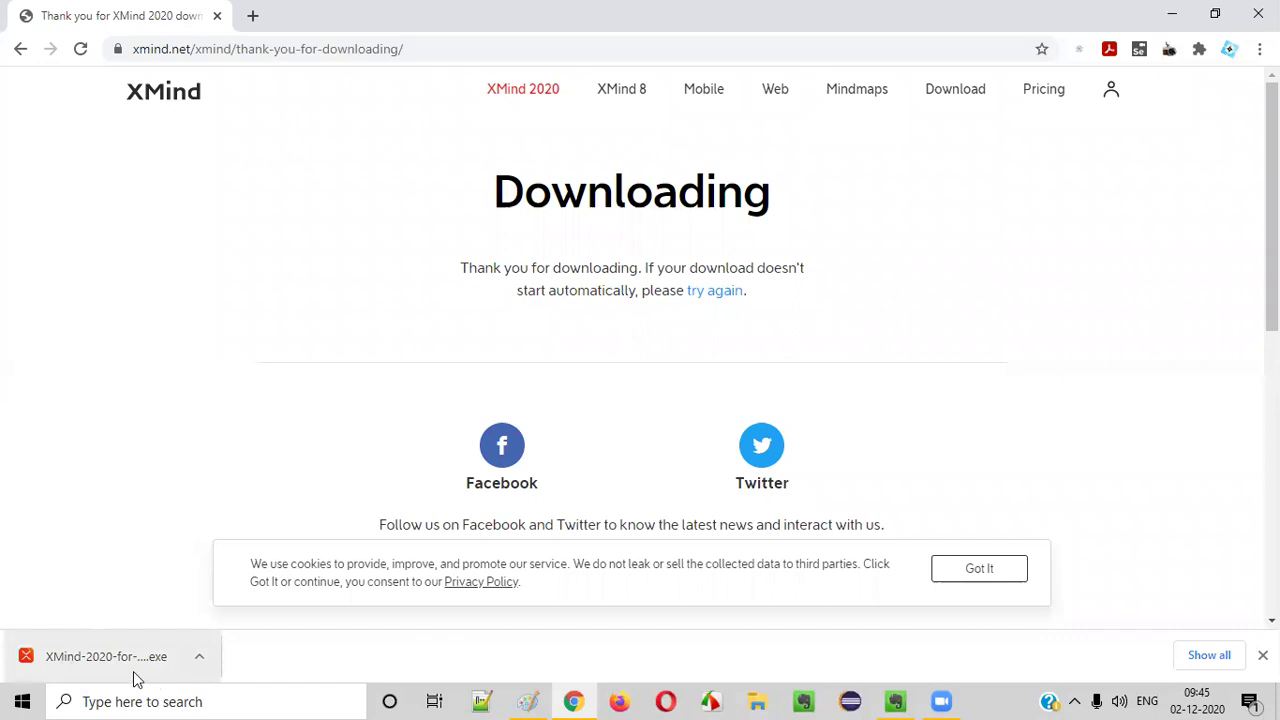
- Show the downloaded XMind 2020 installer in the Downloads folder and refresh the folder view
left_click(203, 656)
left_click(251, 596)
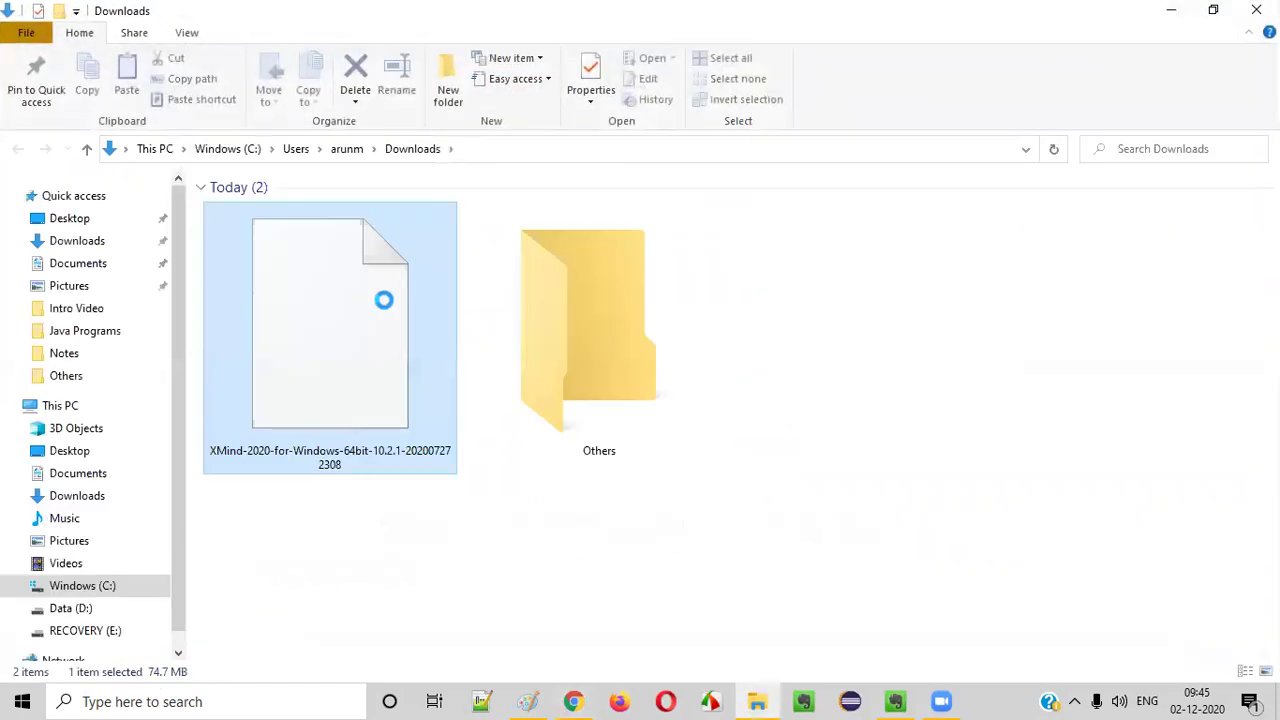
left_click(592, 536)
right_click(800, 392)
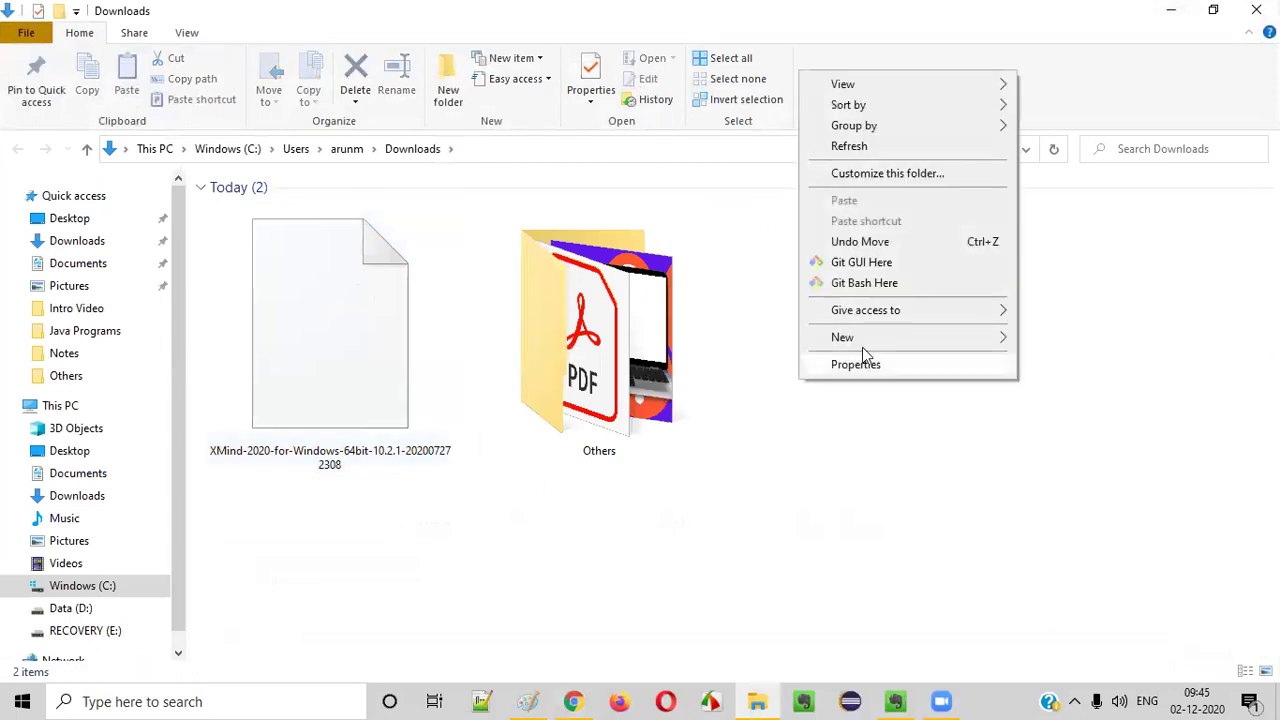
left_click(870, 158)
- Run the XMind 2020 installer and dismiss the IObit Uninstaller notice once installation finishes
left_click(298, 388)
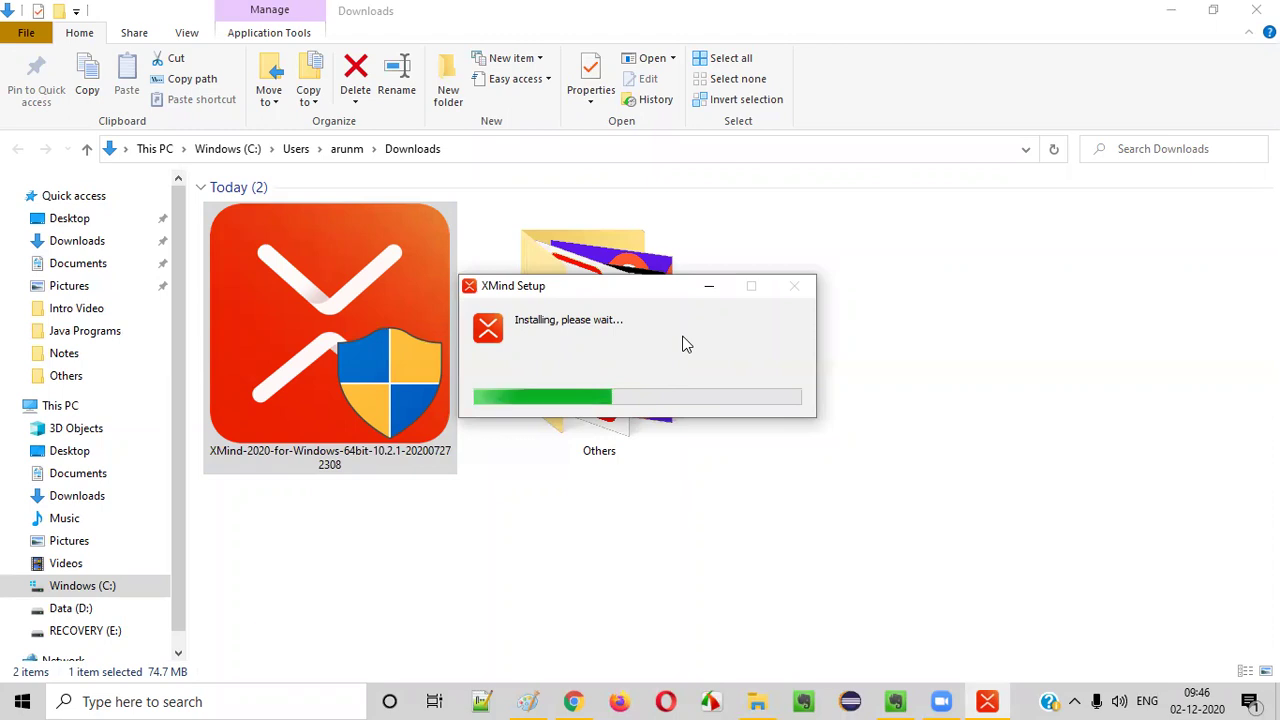
left_click_drag(629, 289, 529, 251)
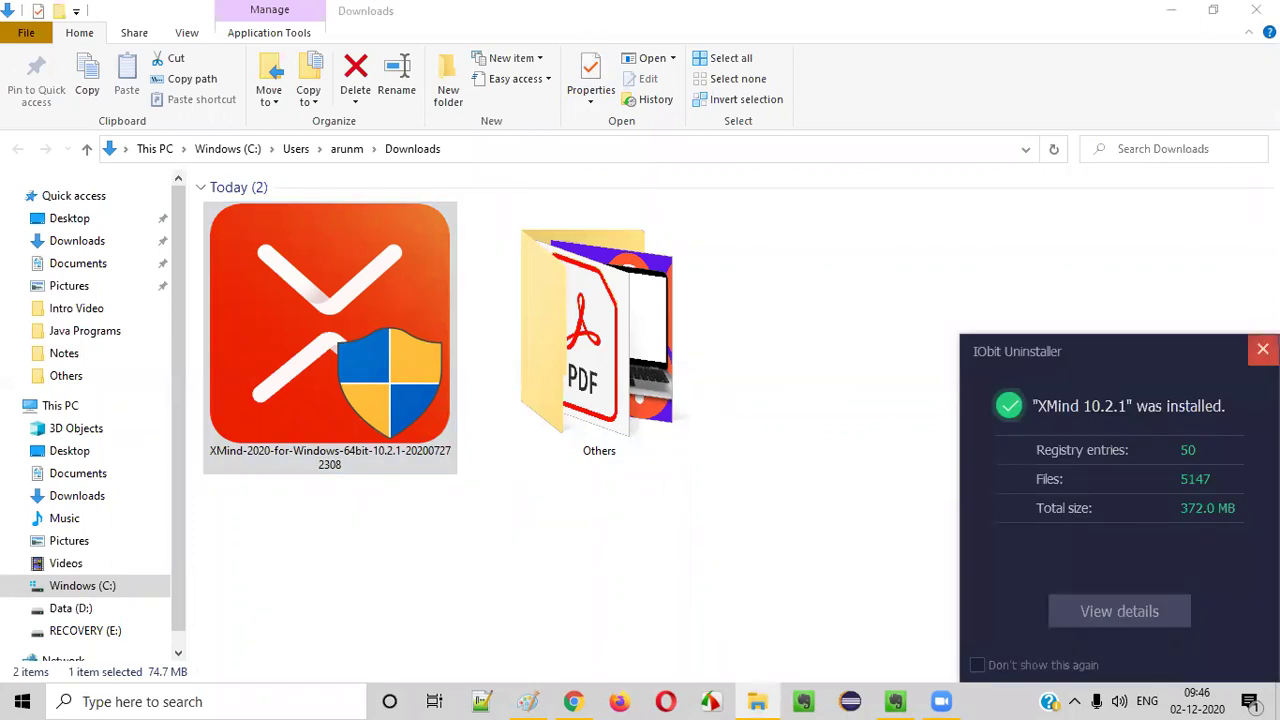
left_click(1262, 349)
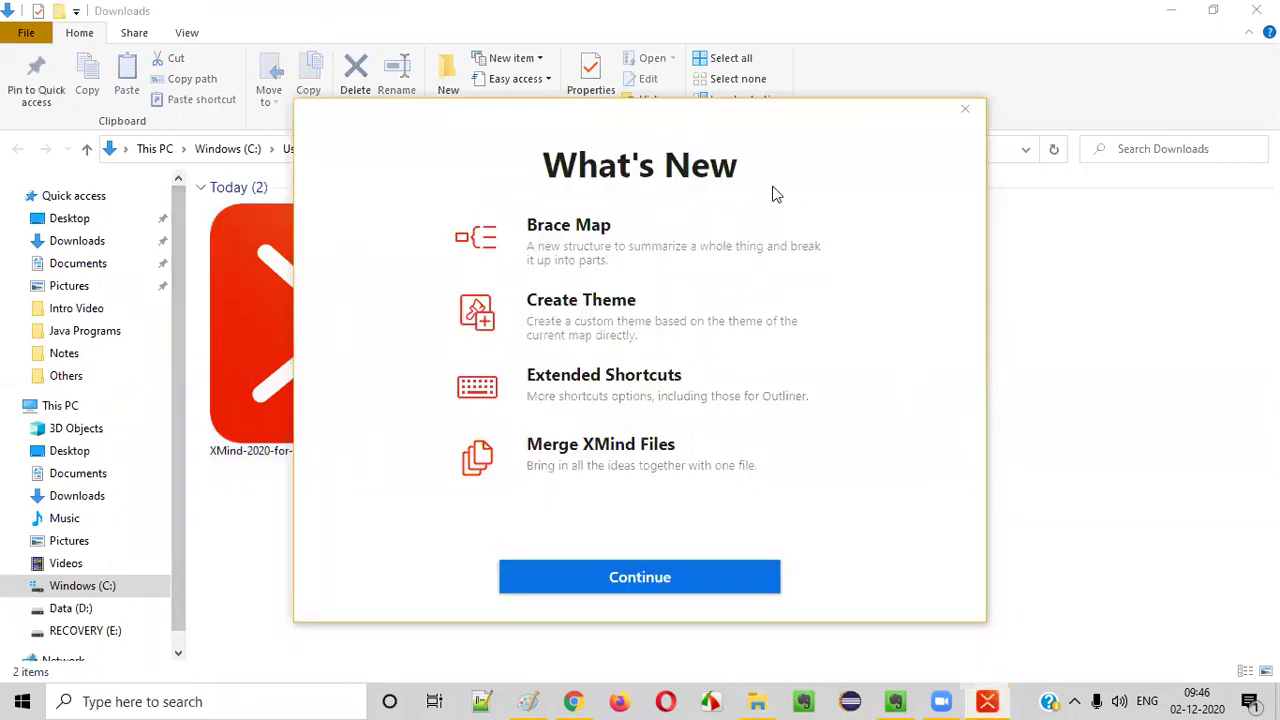
- Search Windows for the xmind app, then return to XMind's What's New window
left_click(182, 700)
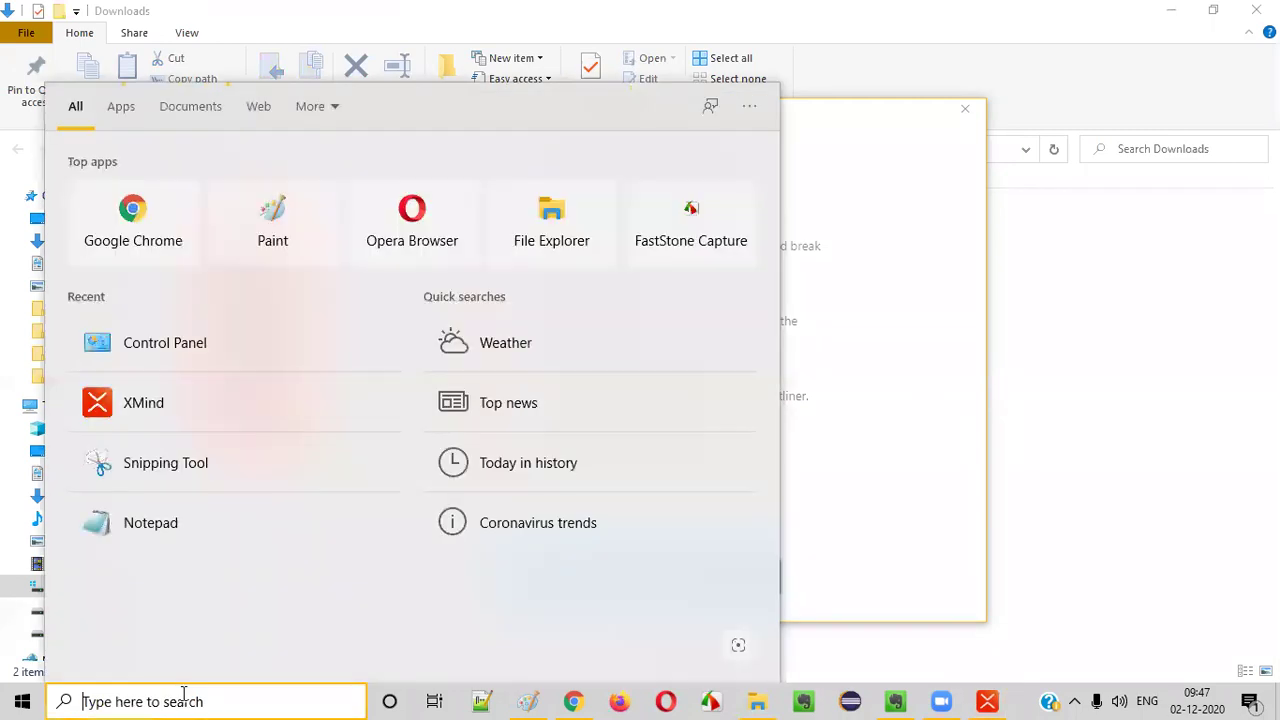
type("xmind")
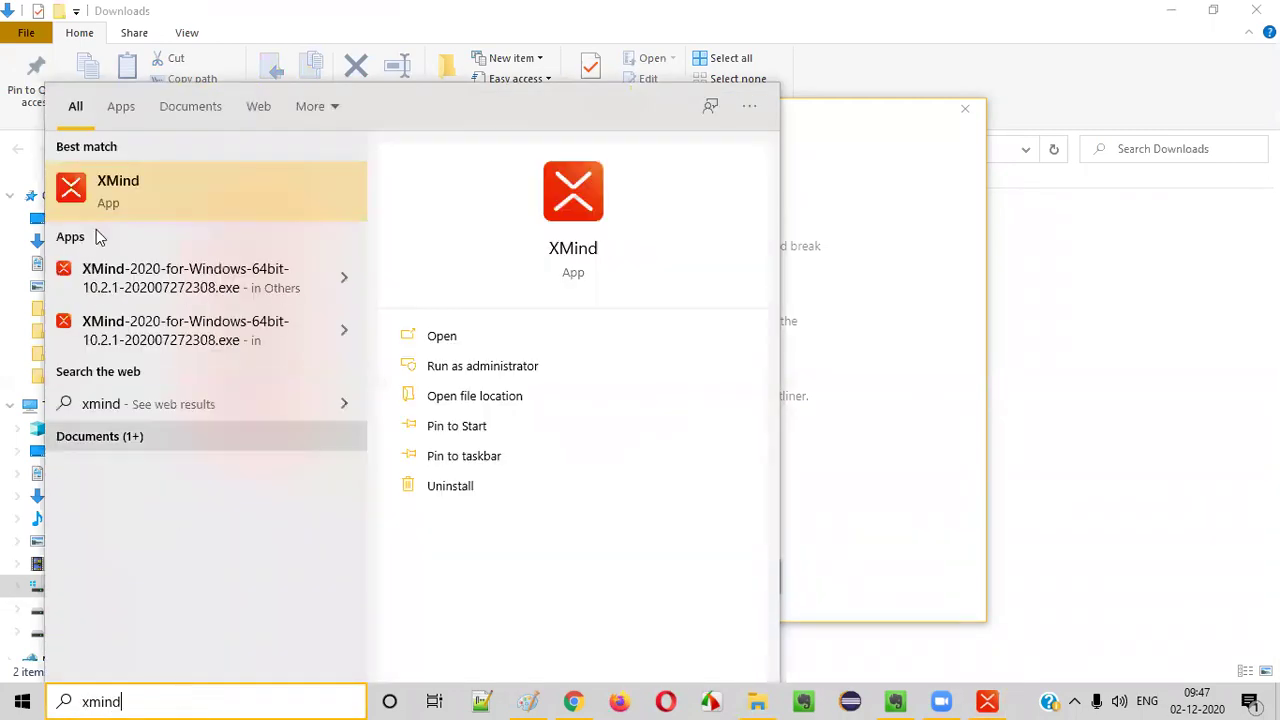
left_click(952, 220)
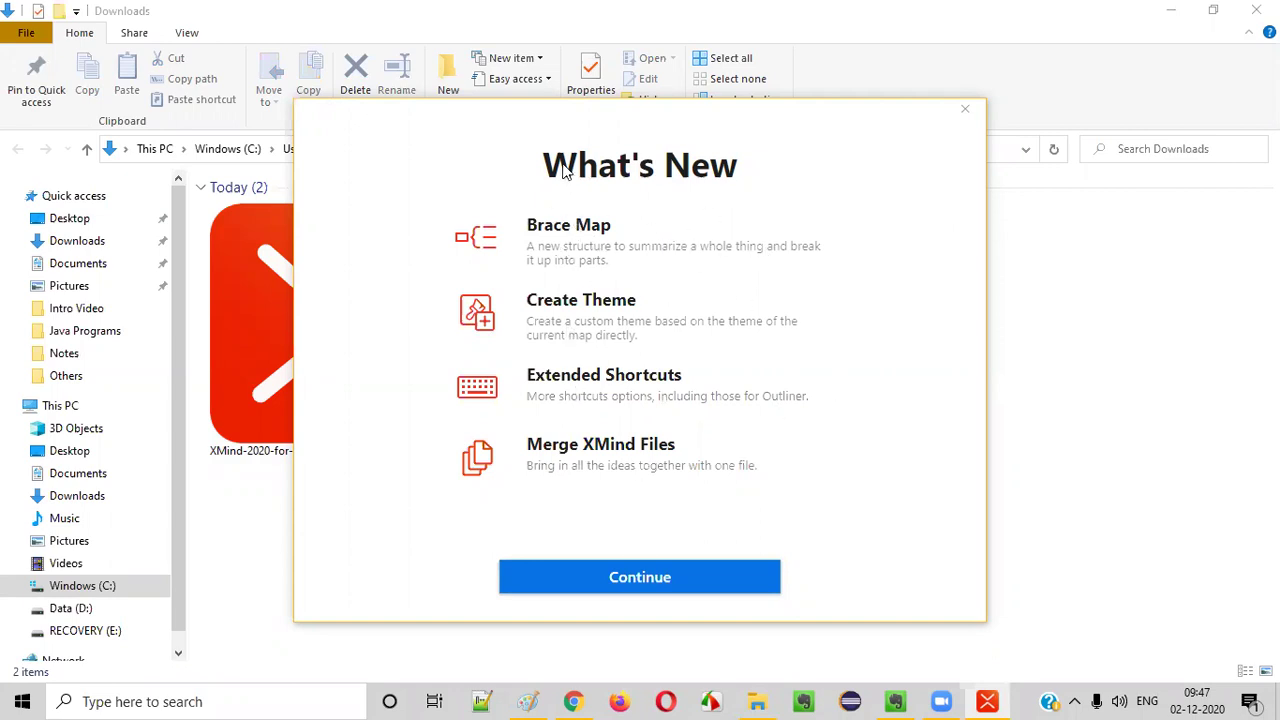
- Continue past the What's New page and accept the End User License Agreement
left_click(663, 580)
scroll(656, 340, "down", 20)
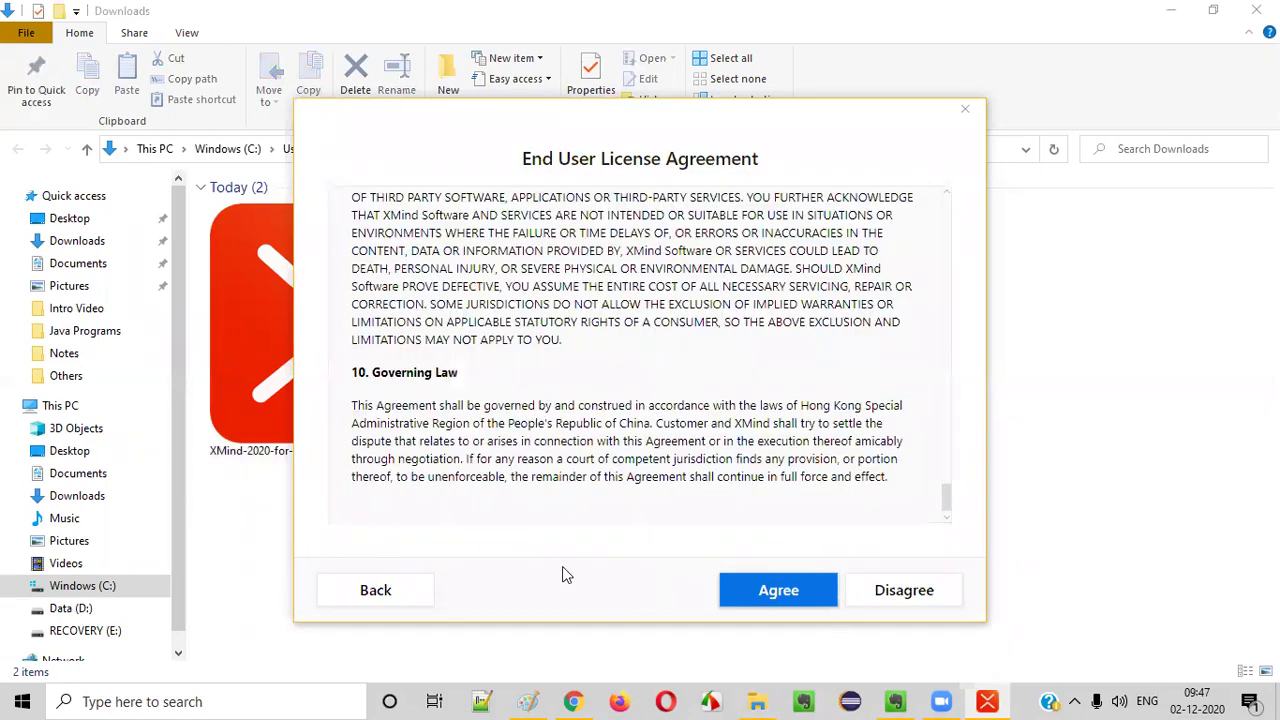
left_click(795, 591)
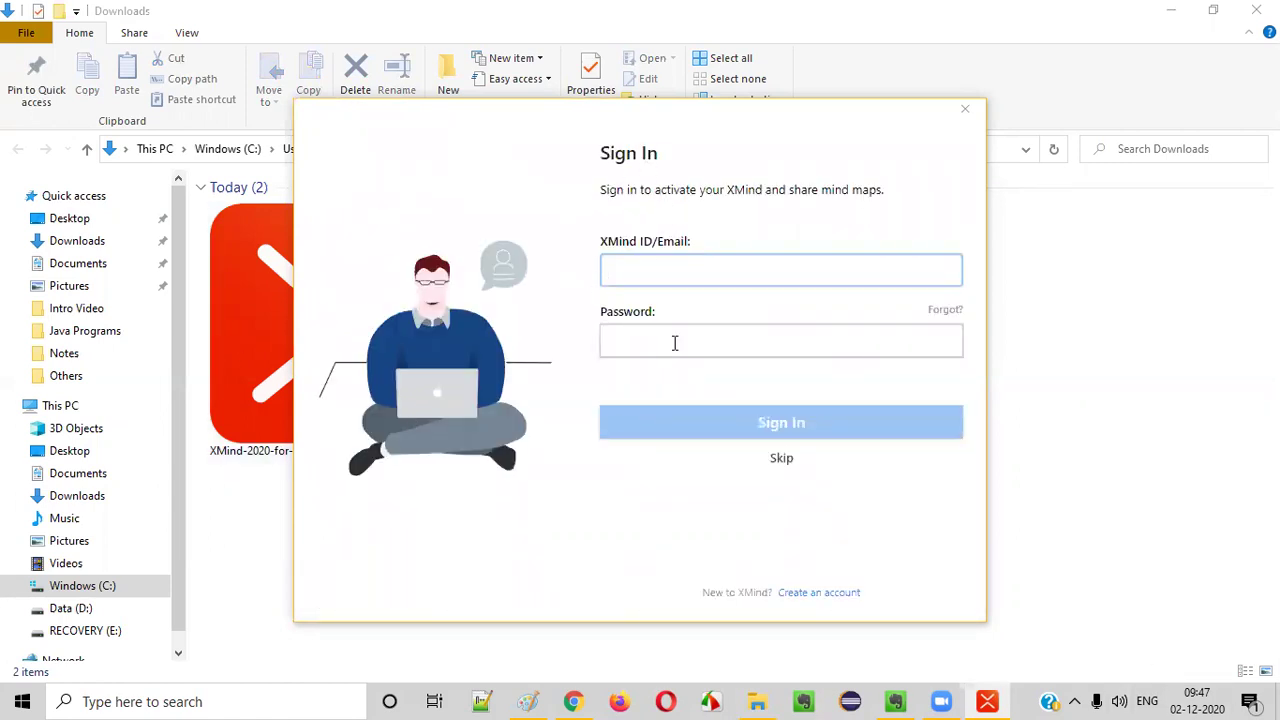
- Skip signing in to an XMind account, leaving the ID and password fields empty
left_click(666, 330)
left_click(669, 274)
left_click(654, 345)
left_click(674, 273)
left_click(657, 343)
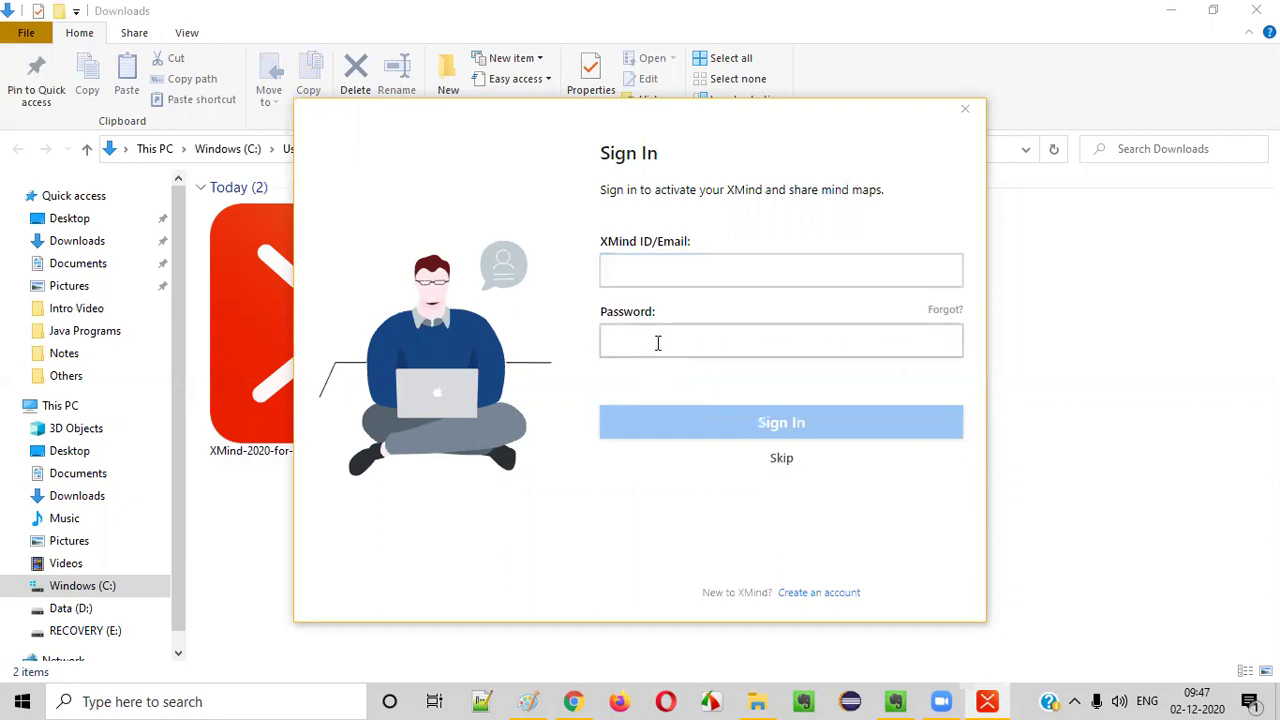
left_click(784, 465)
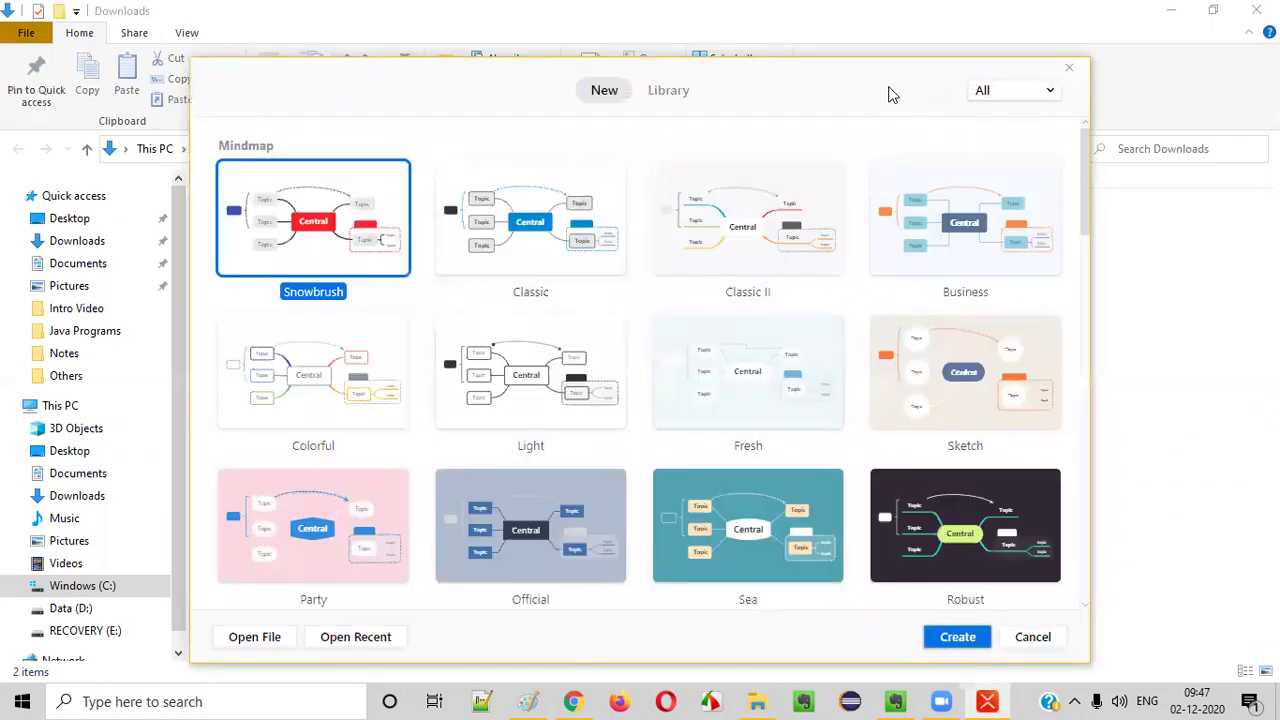
- Browse the available map templates and create a new mind map with the Snowbrush template
left_click_drag(877, 93, 823, 75)
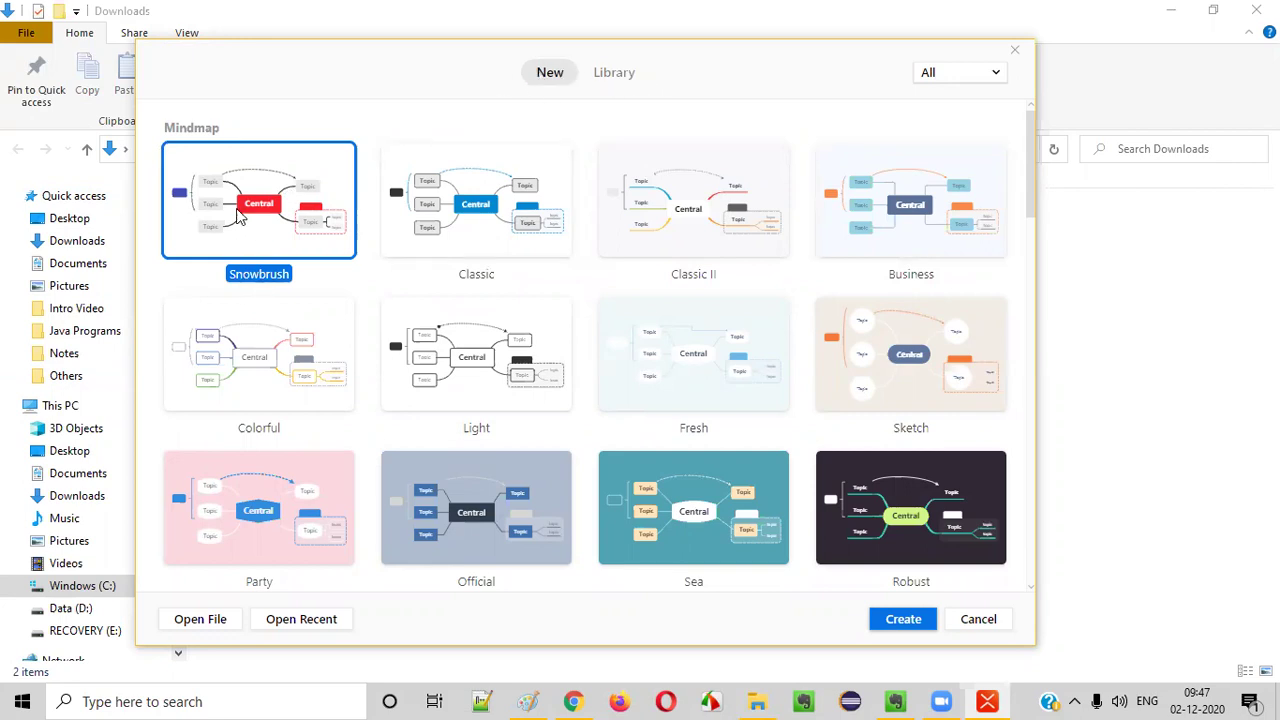
scroll(624, 341, "down", 10)
scroll(623, 357, "up", 4)
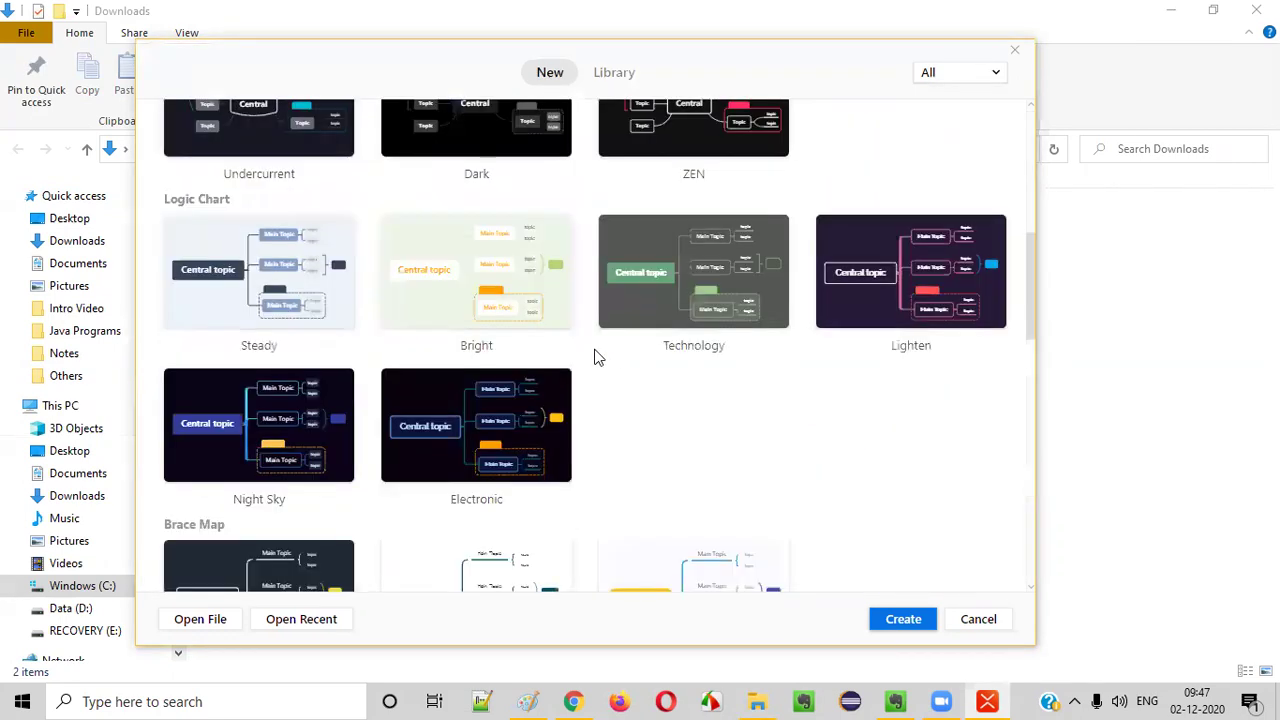
scroll(596, 357, "up", 6)
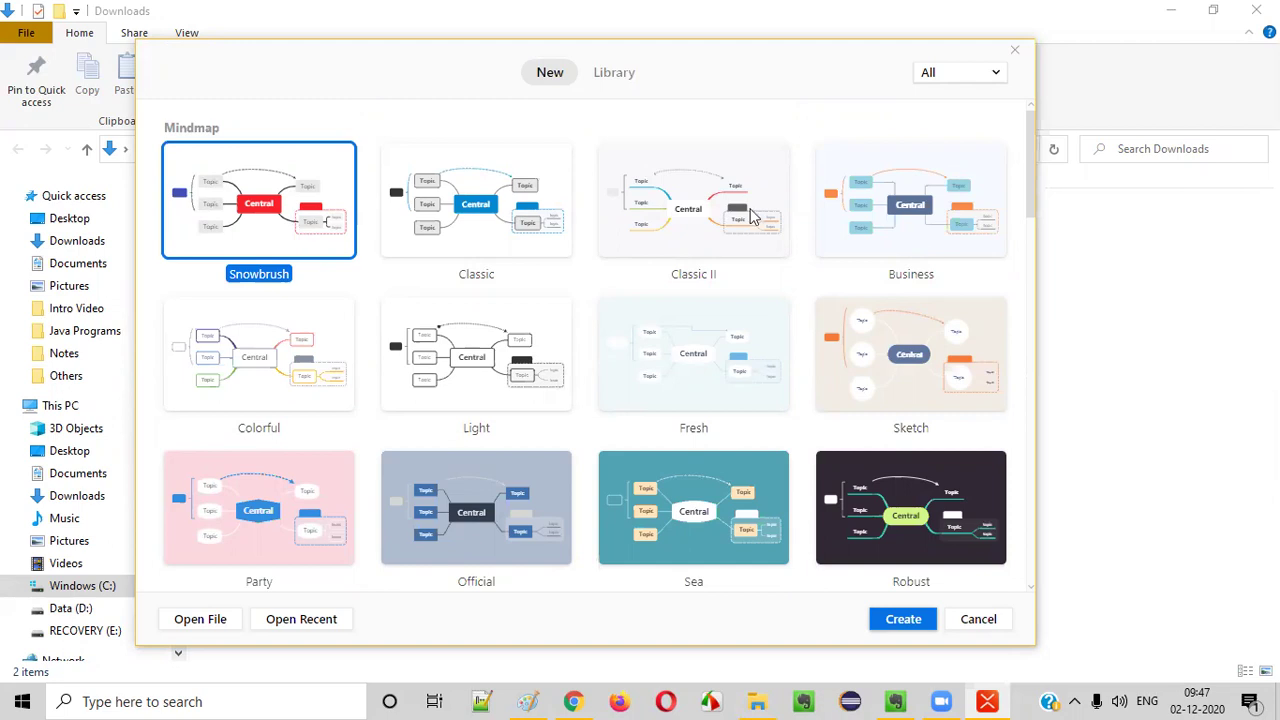
scroll(911, 227, "down", 10)
scroll(870, 285, "down", 3)
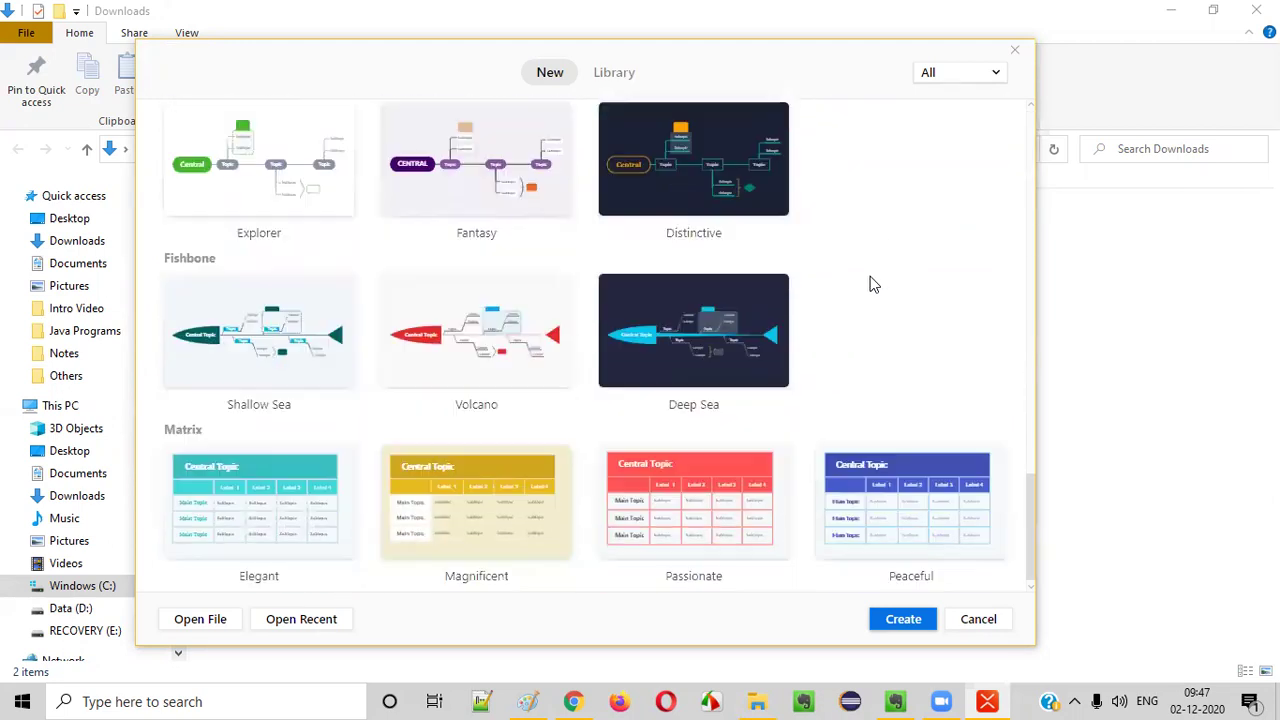
scroll(868, 278, "up", 15)
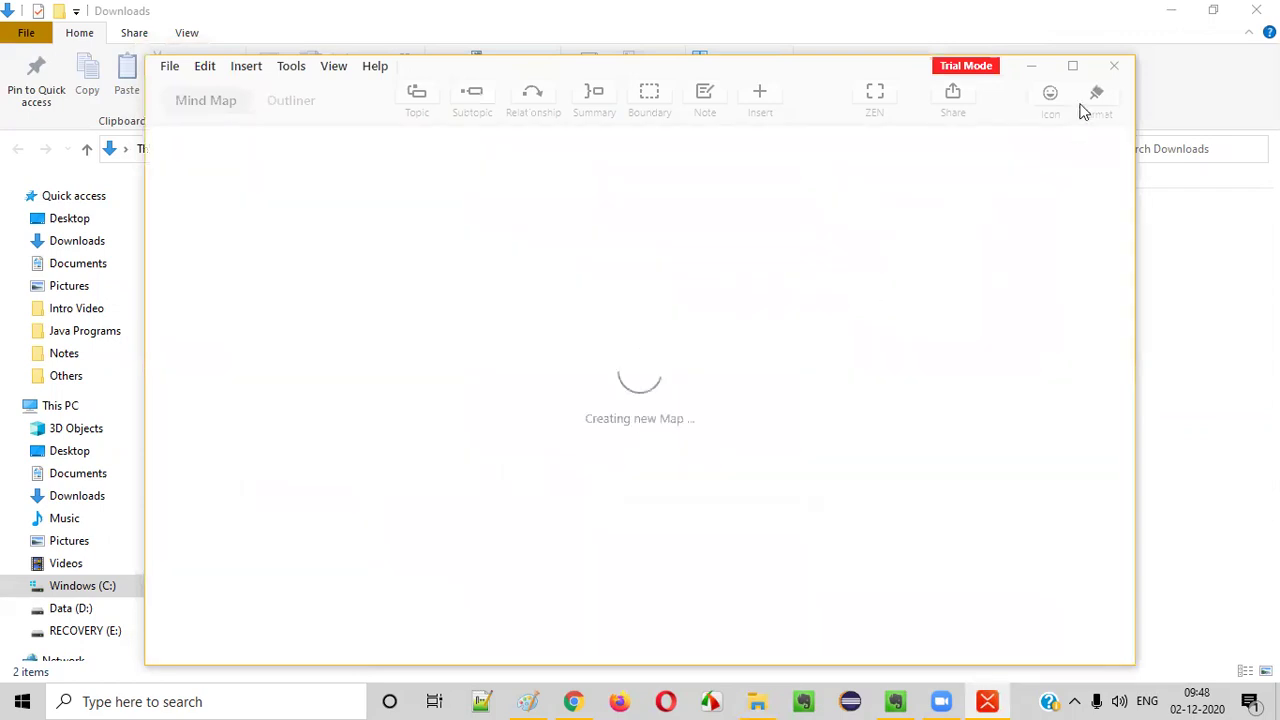
- Maximize the new map's window and skip the Get Started tutorial
left_click(1073, 67)
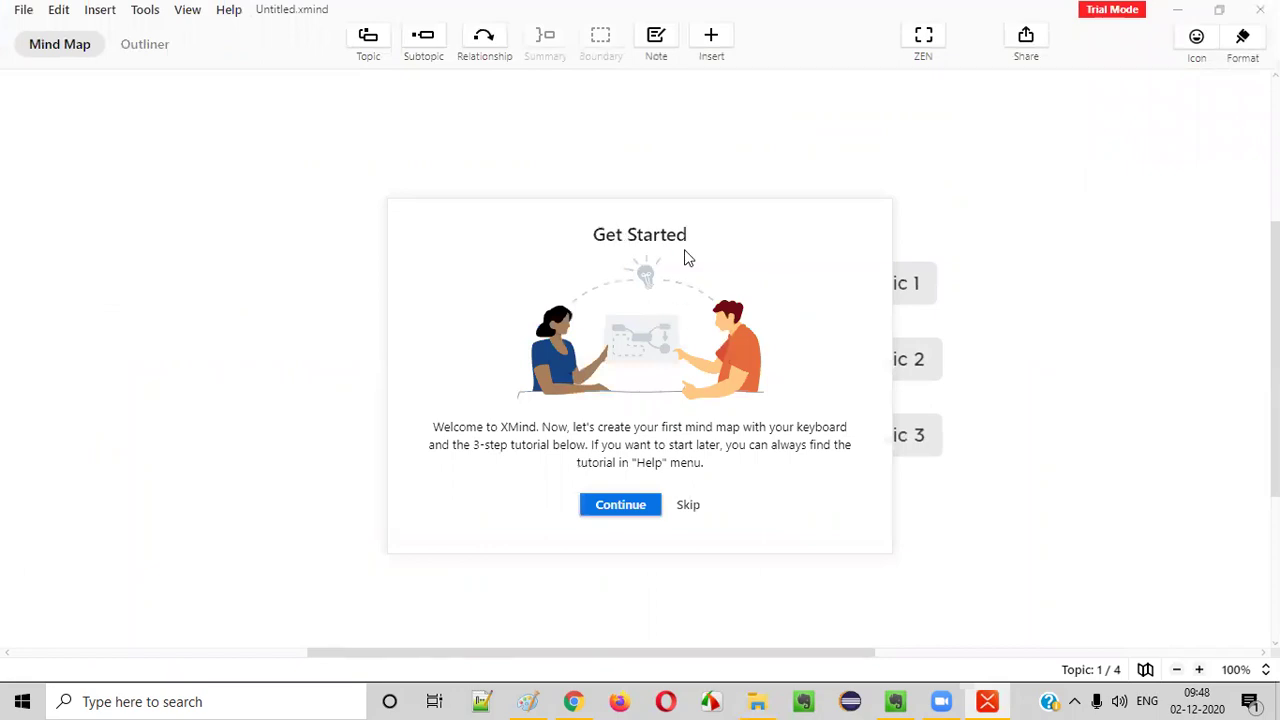
left_click(688, 507)
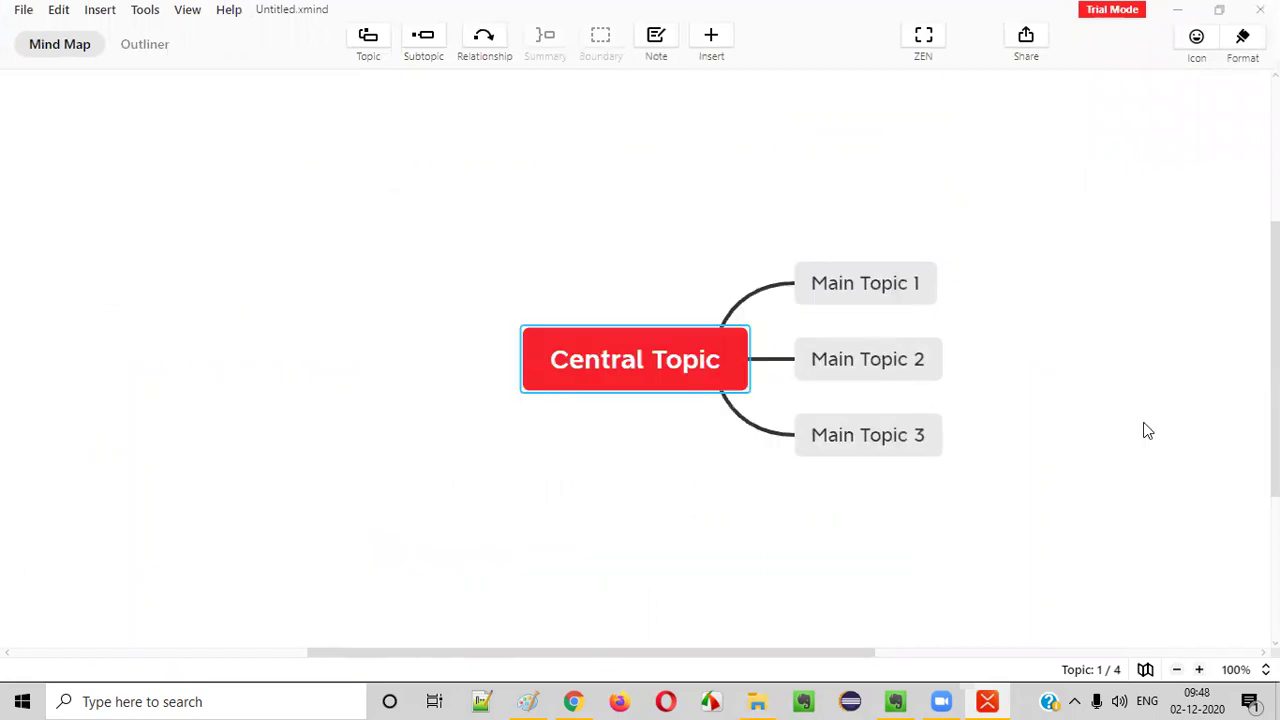
left_click(866, 368)
key("Left")
left_click(855, 443)
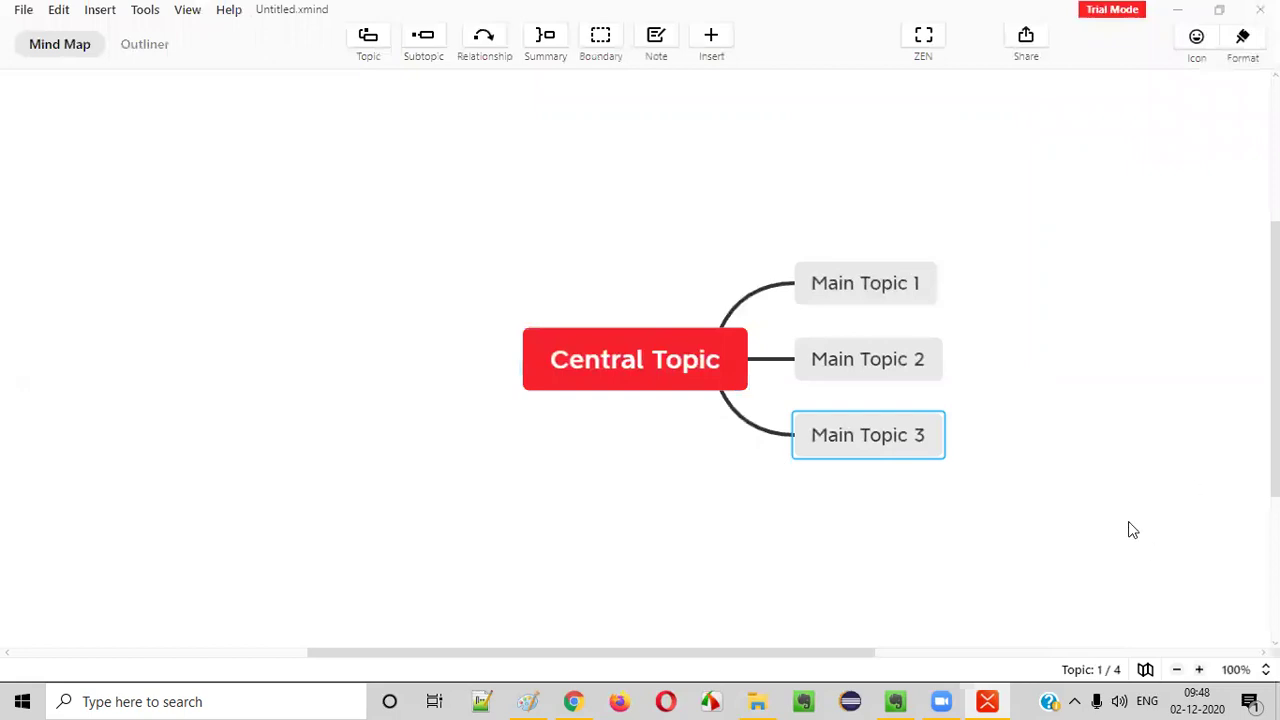
left_click(684, 365)
left_click(862, 280)
left_click(868, 383)
left_click(869, 434)
- Delete Main Topic 1, Main Topic 2 and Main Topic 3, leaving only the Central Topic
left_click(868, 283)
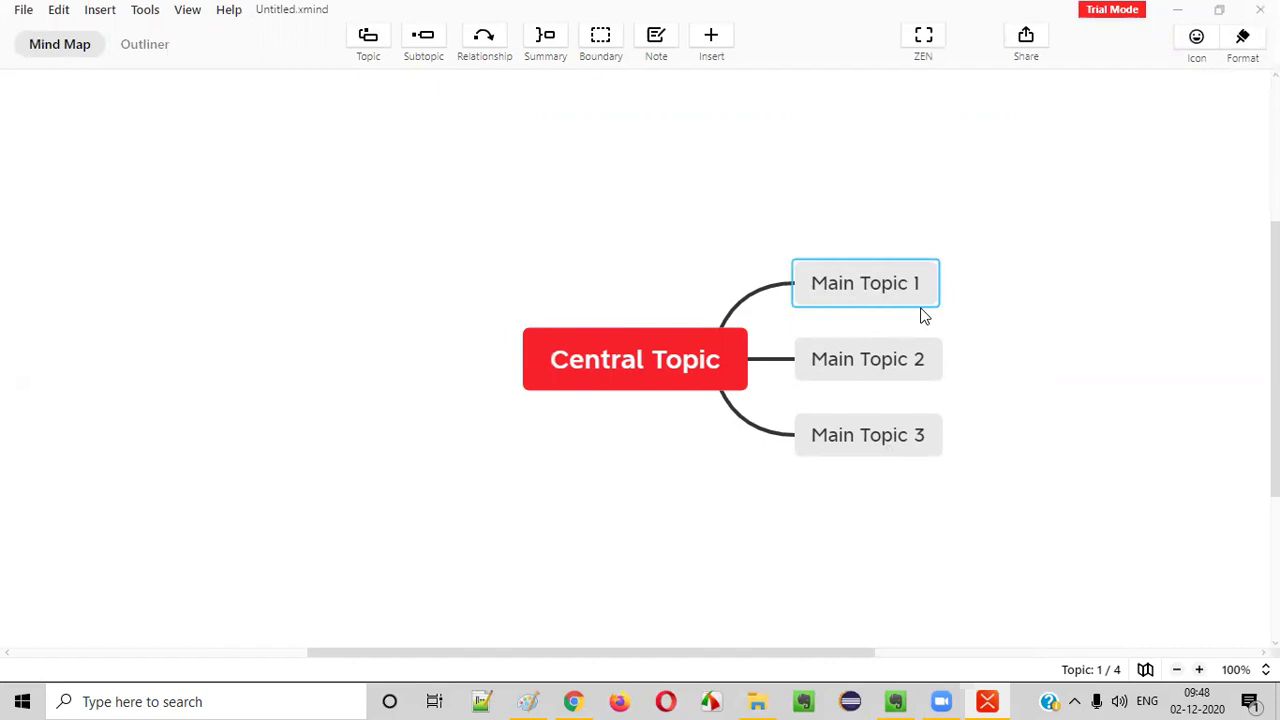
key("Delete")
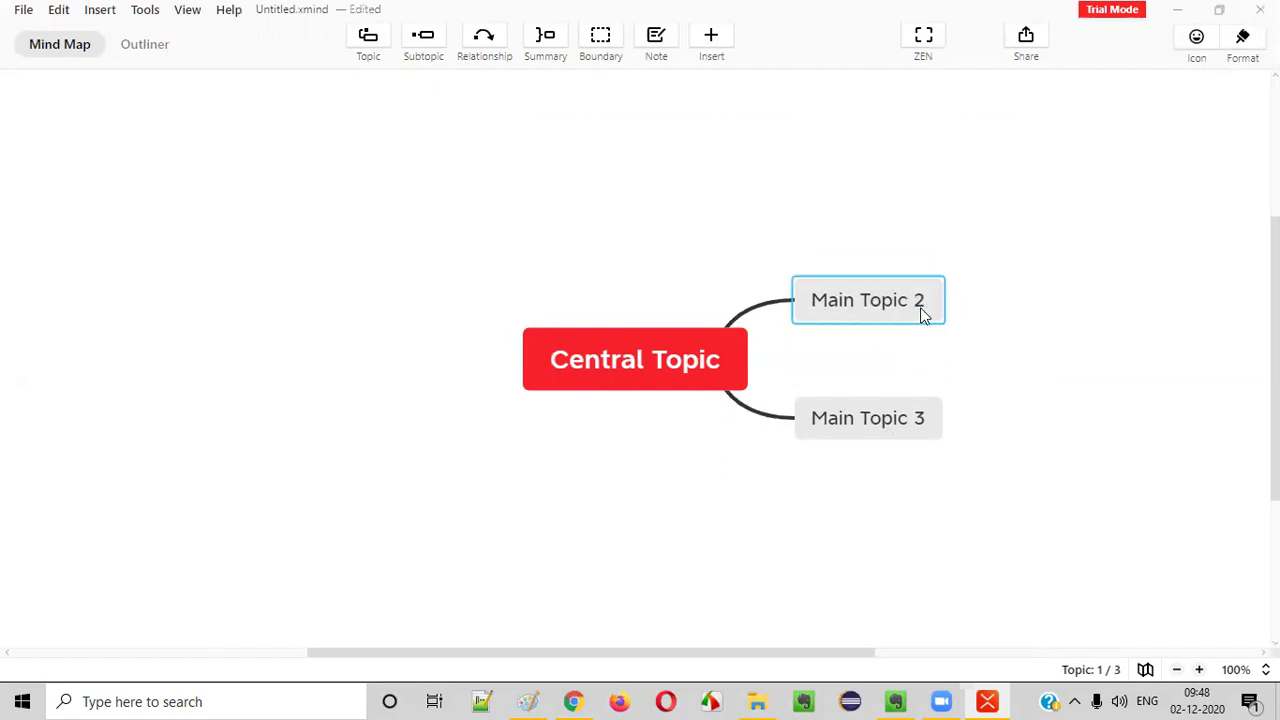
key("Delete")
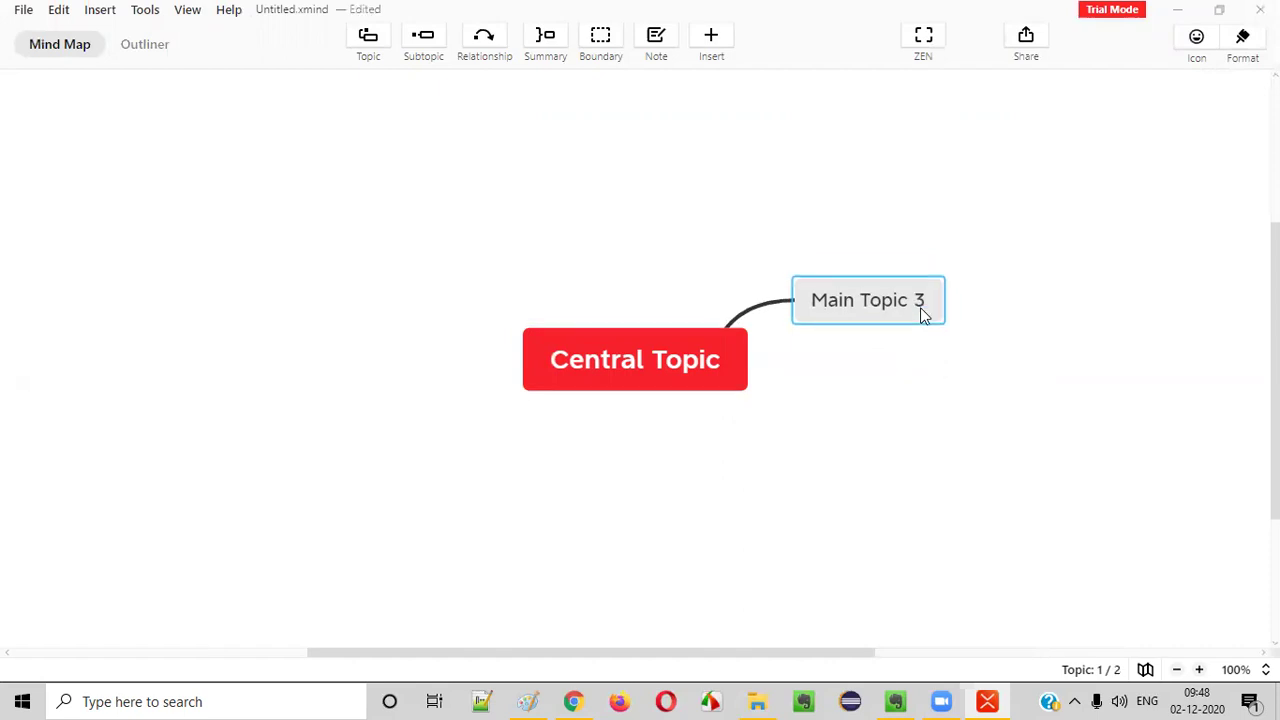
key("Delete")
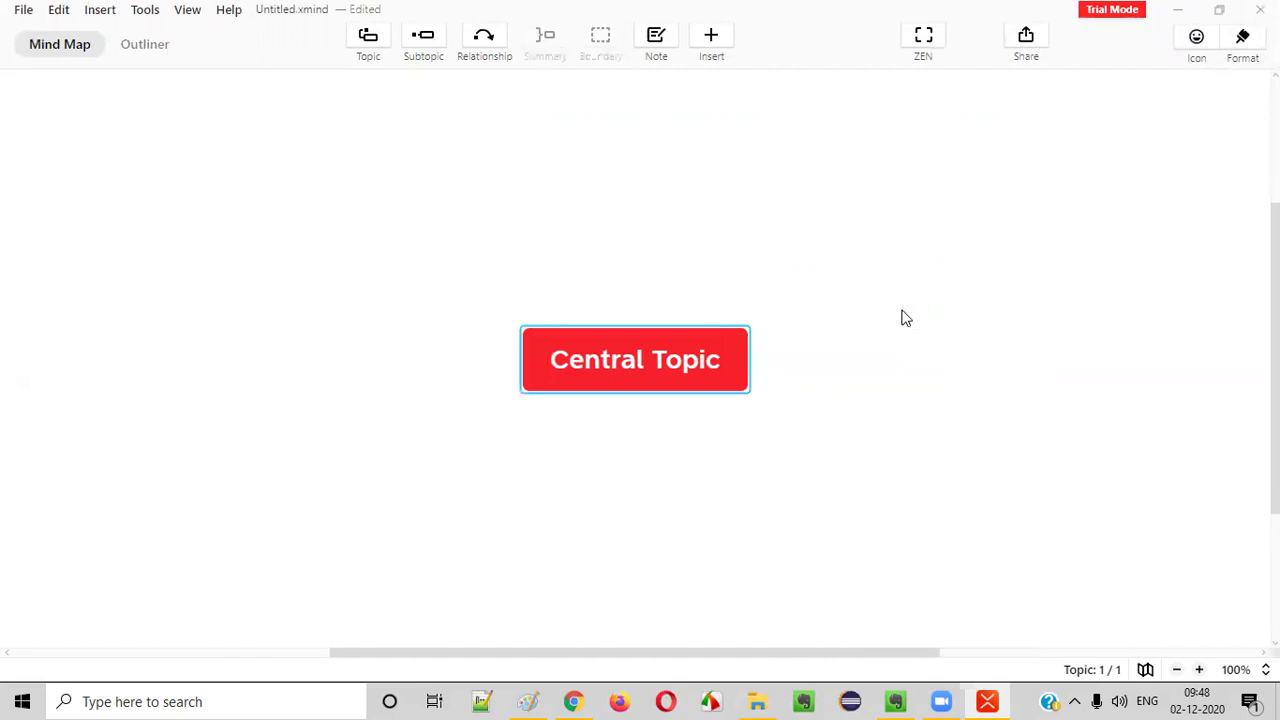
- Rename the Central Topic as "Birthday Party"
left_click(885, 481)
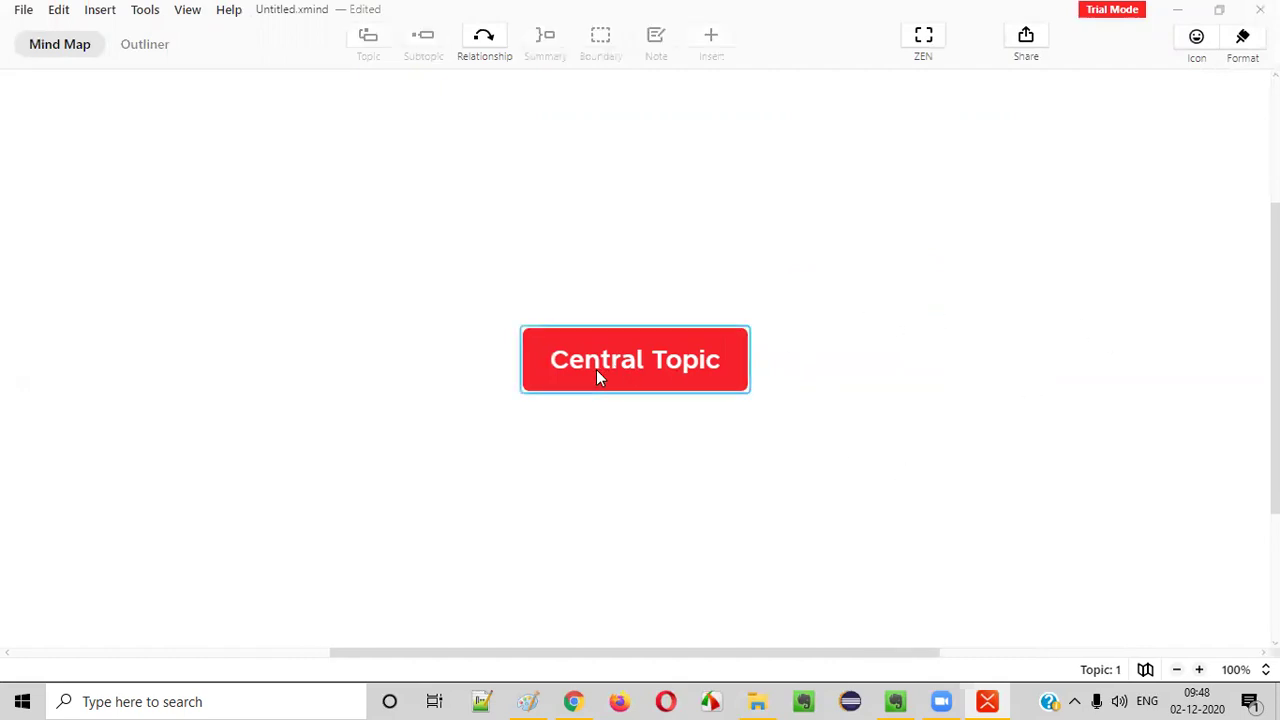
left_click(600, 366)
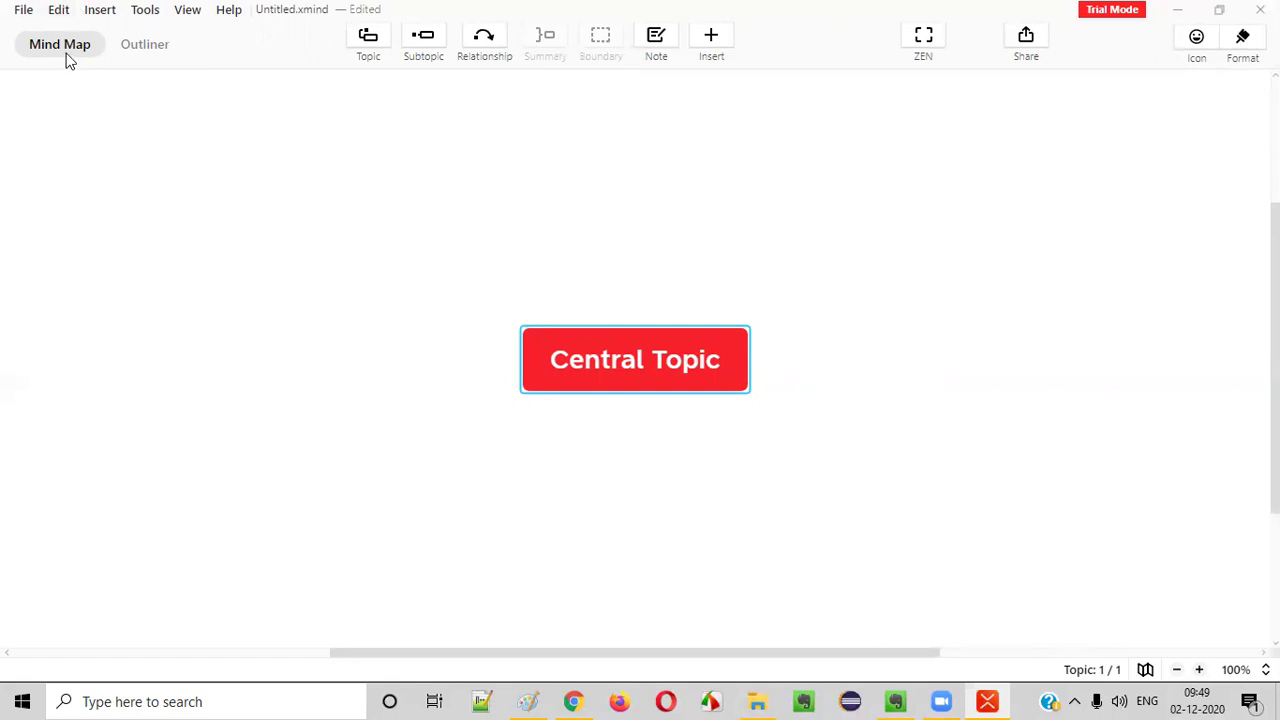
double_click(637, 358)
left_click(615, 278)
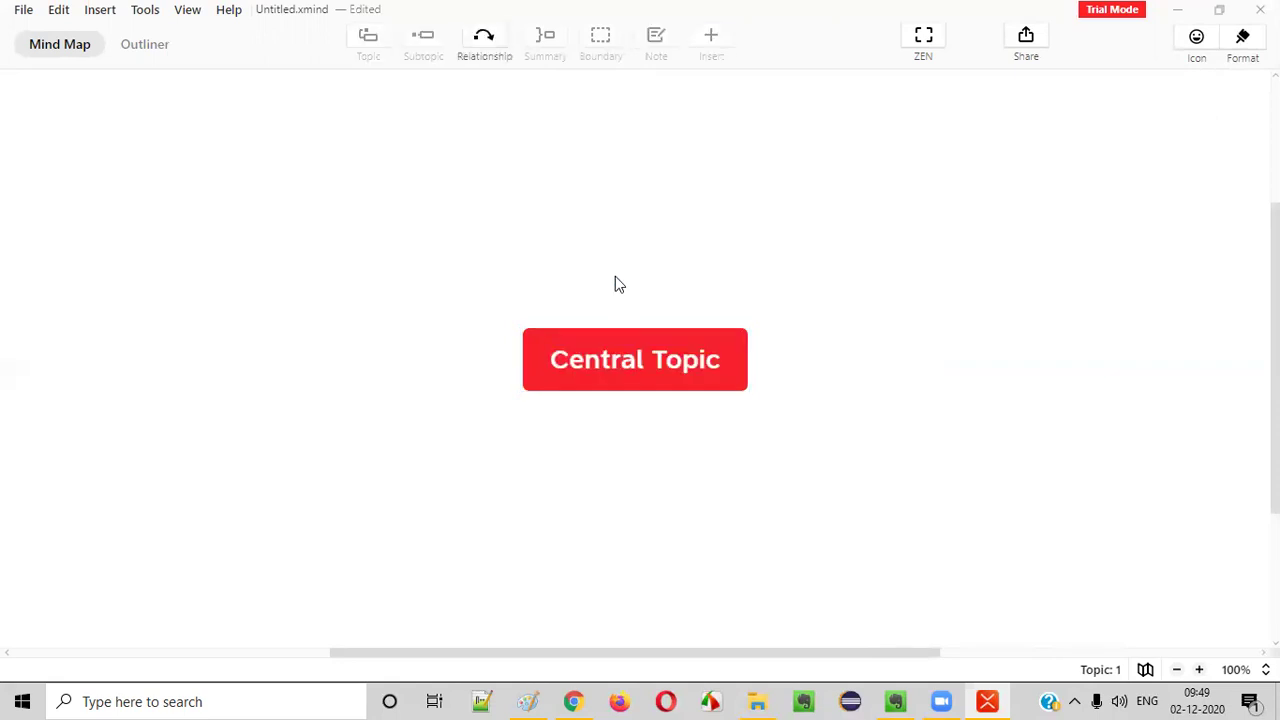
double_click(639, 362)
type("B")
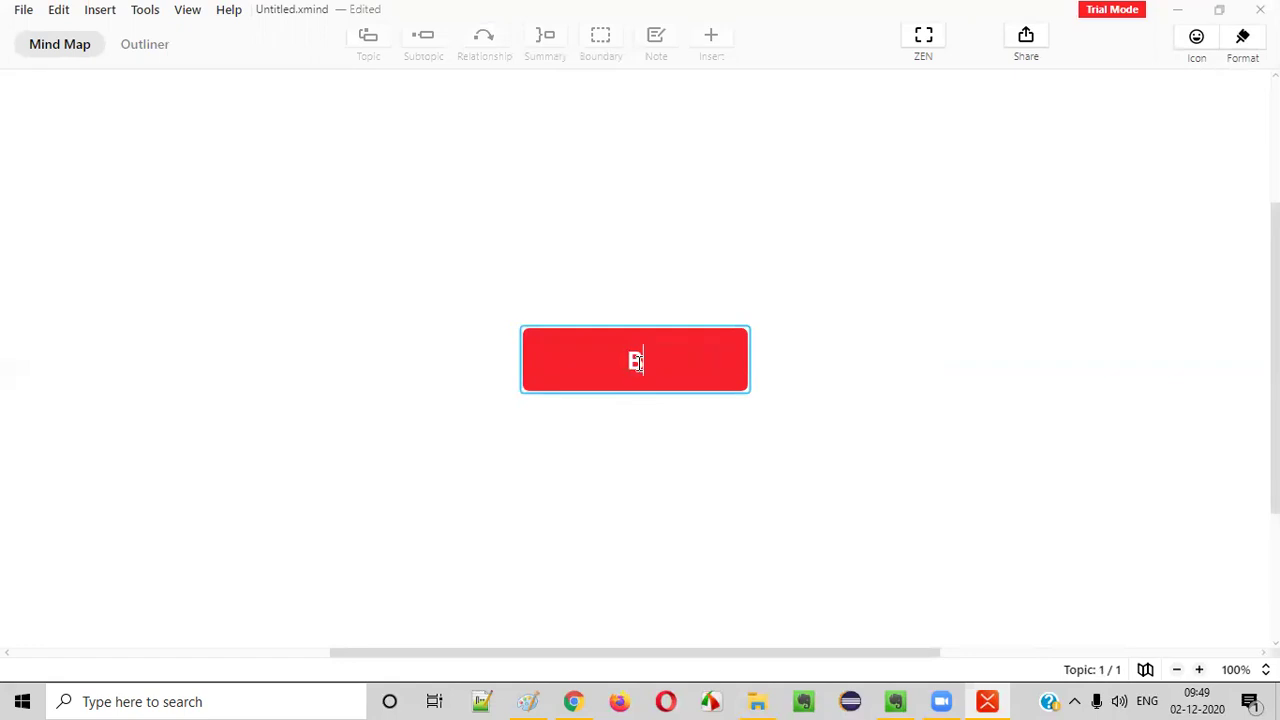
type("irthday ")
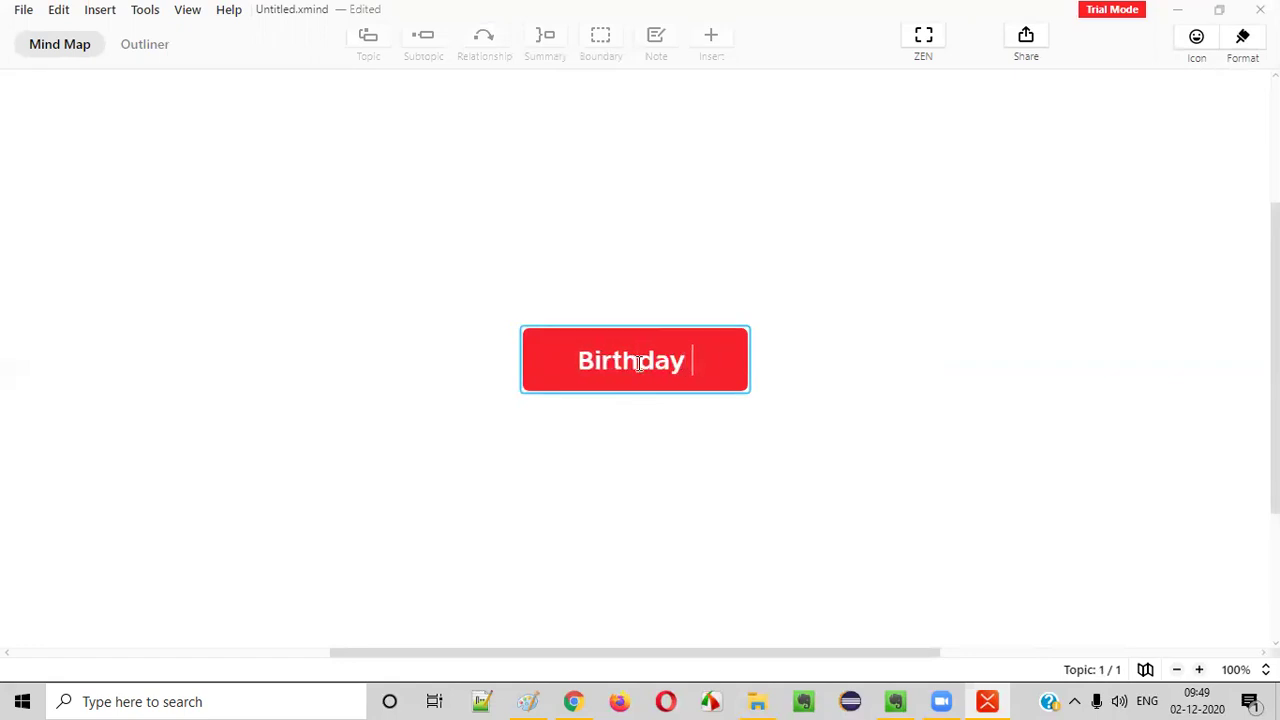
type("Party")
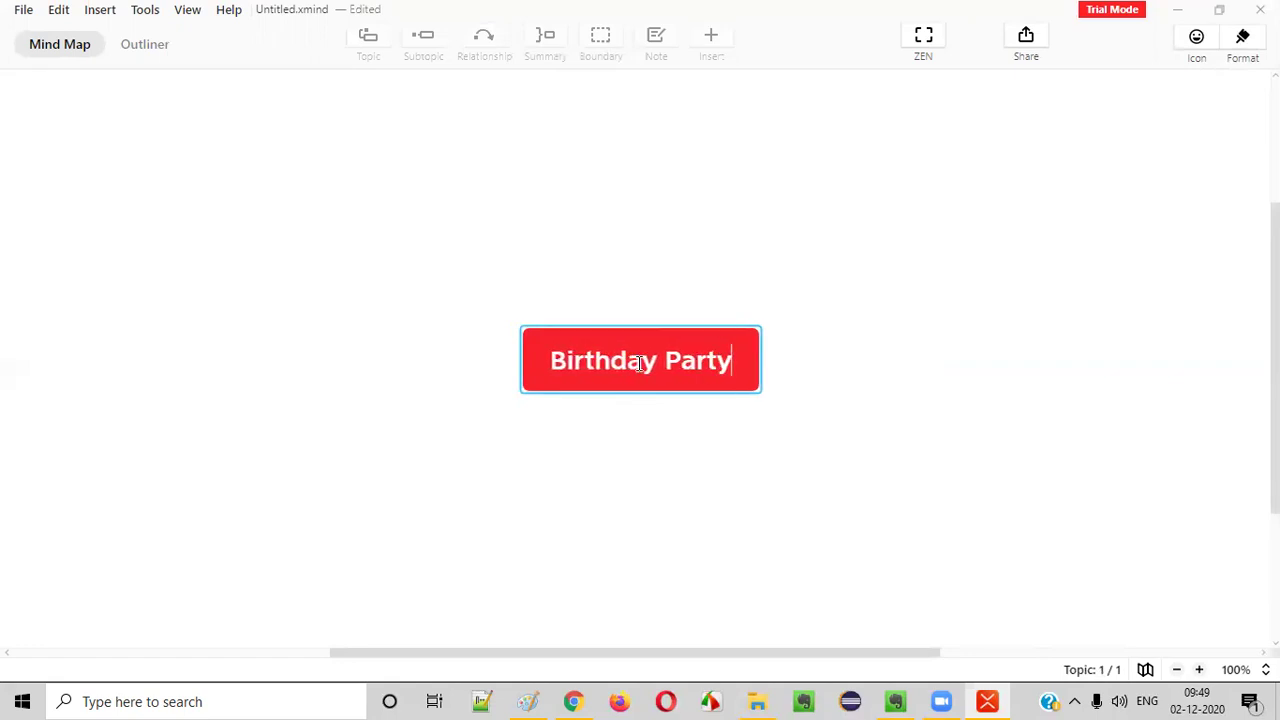
key("Return")
left_click(706, 417)
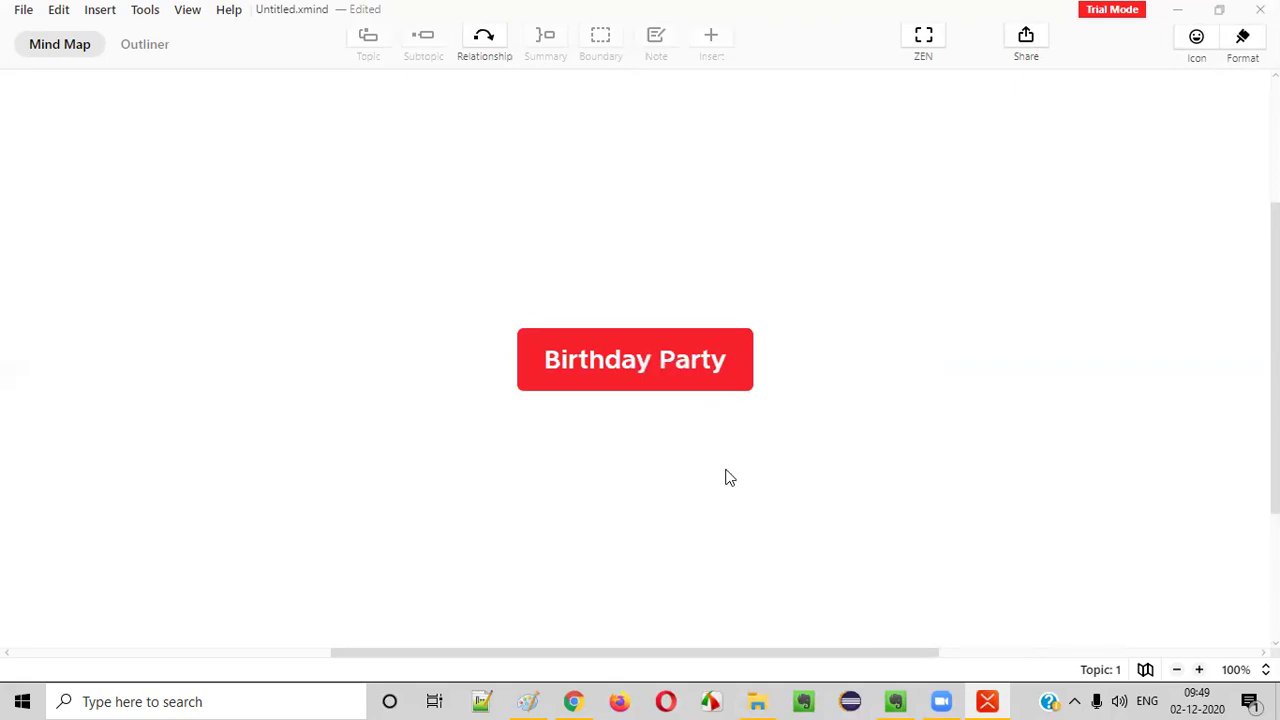
left_click(691, 388)
left_click(832, 464)
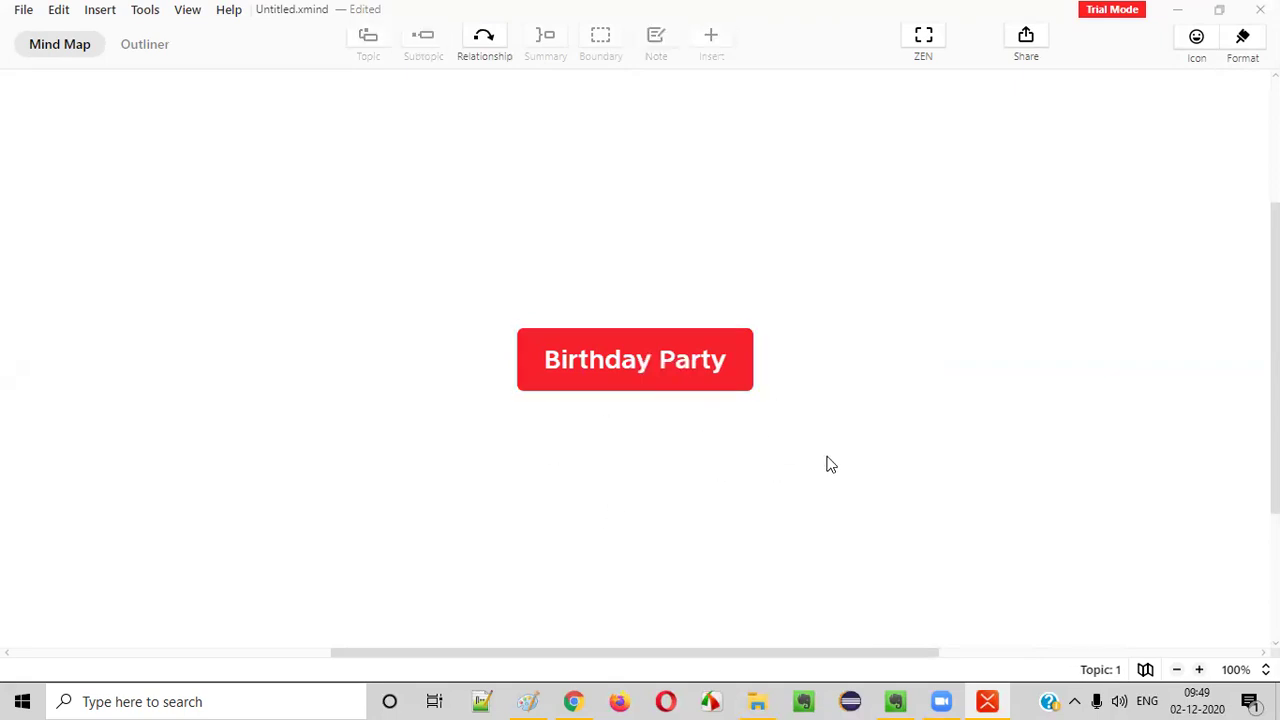
left_click(640, 360)
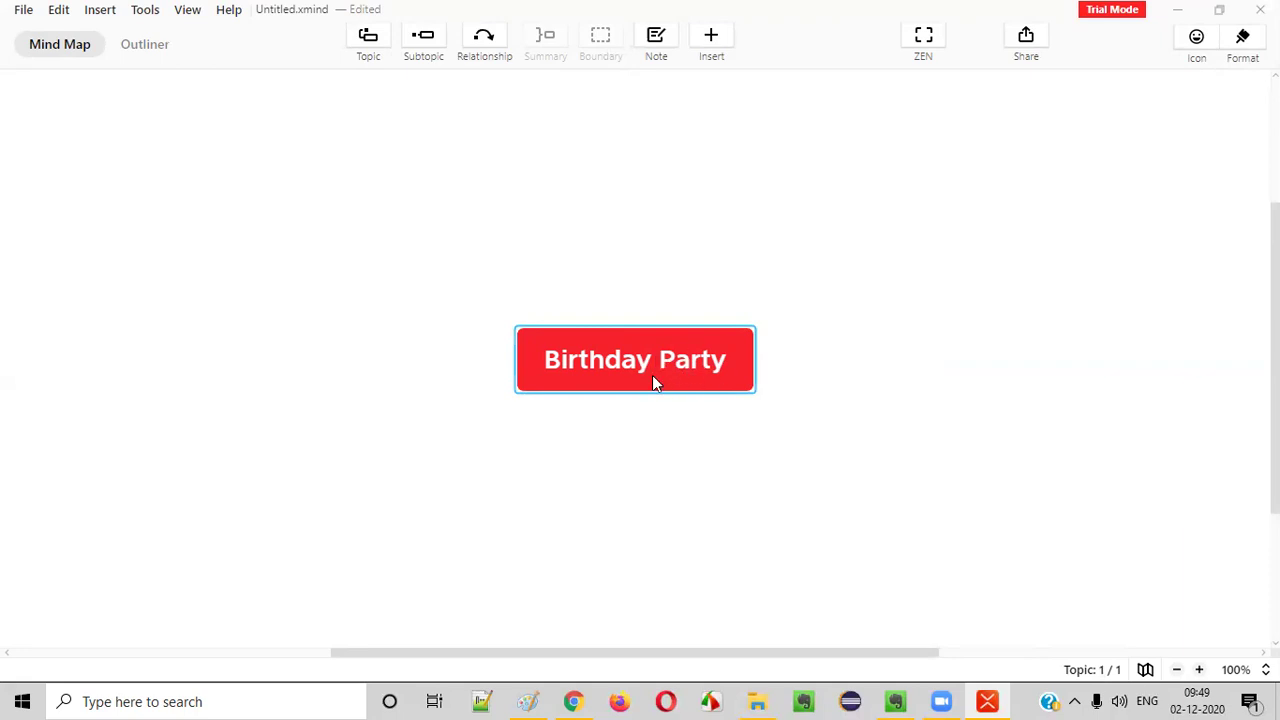
key("Tab")
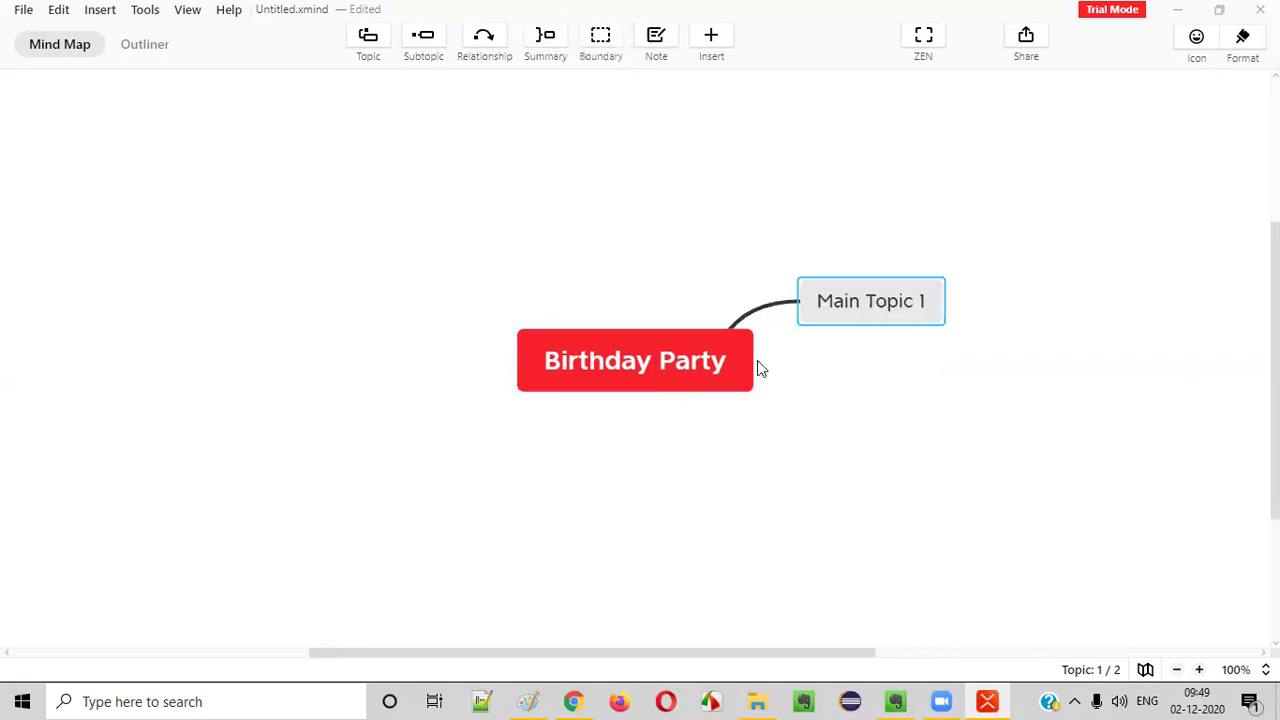
left_click(611, 379)
left_click(814, 321)
left_click(658, 374)
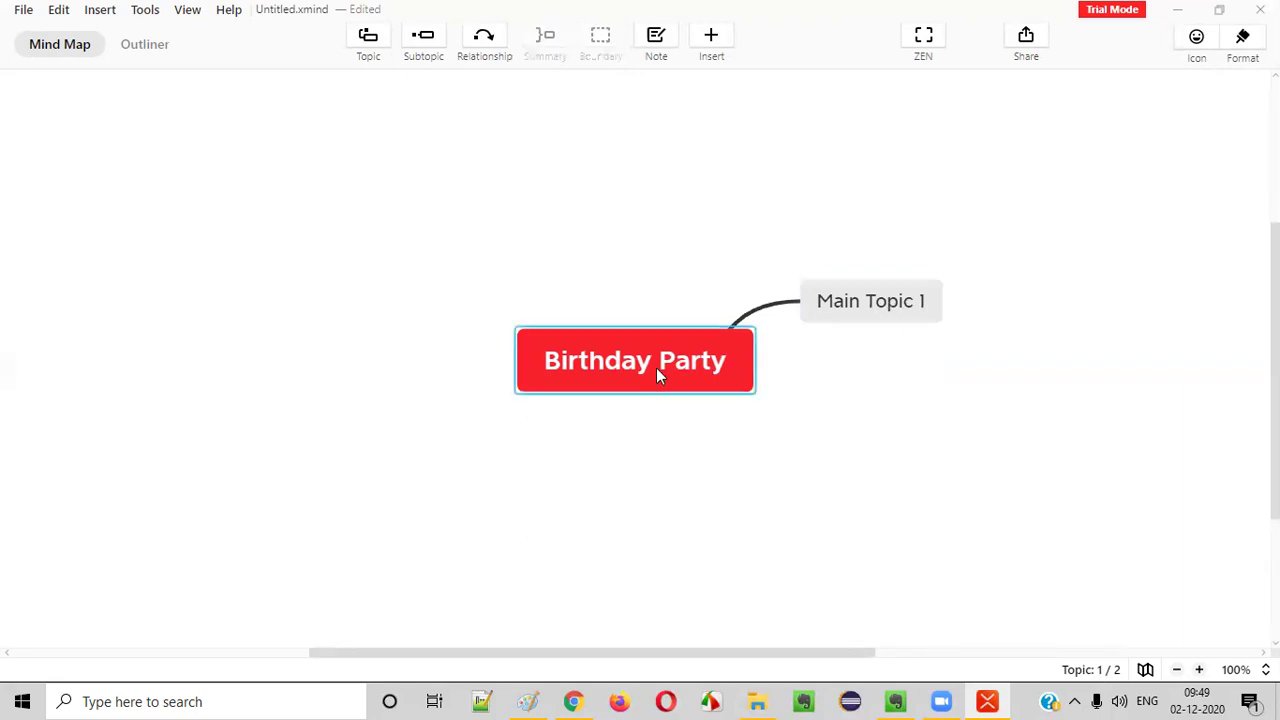
key("Tab")
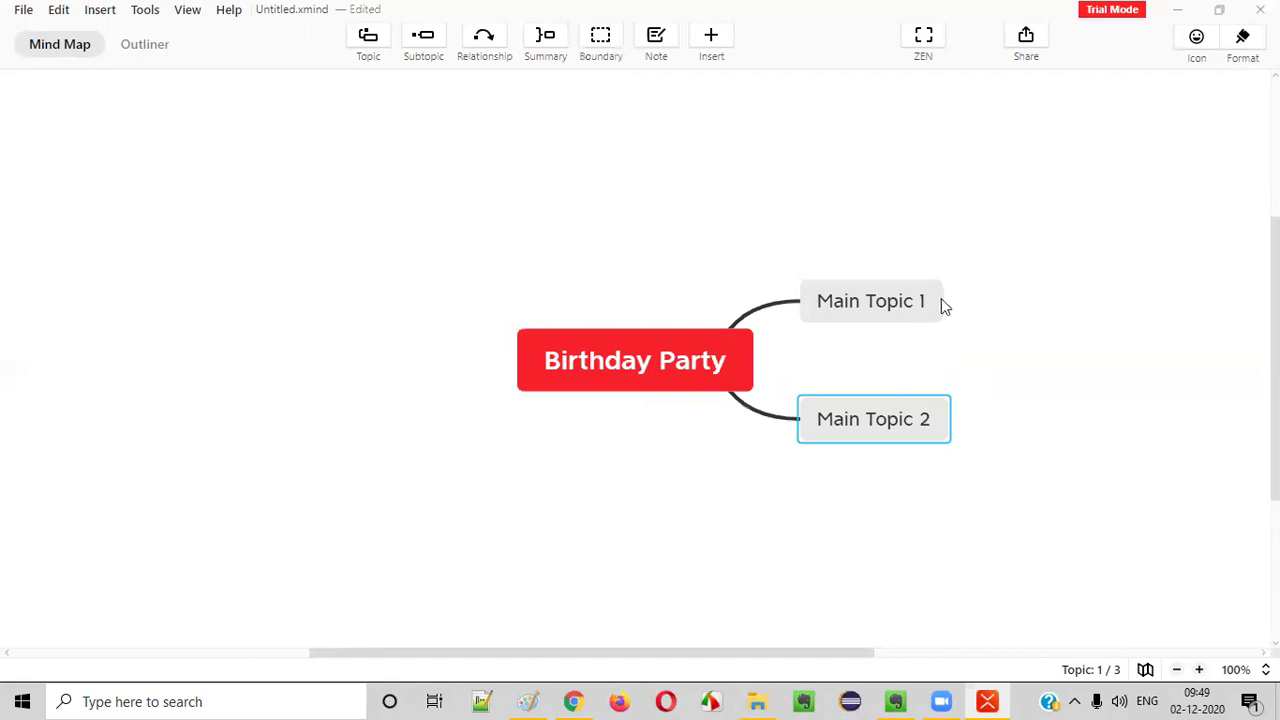
key("Delete")
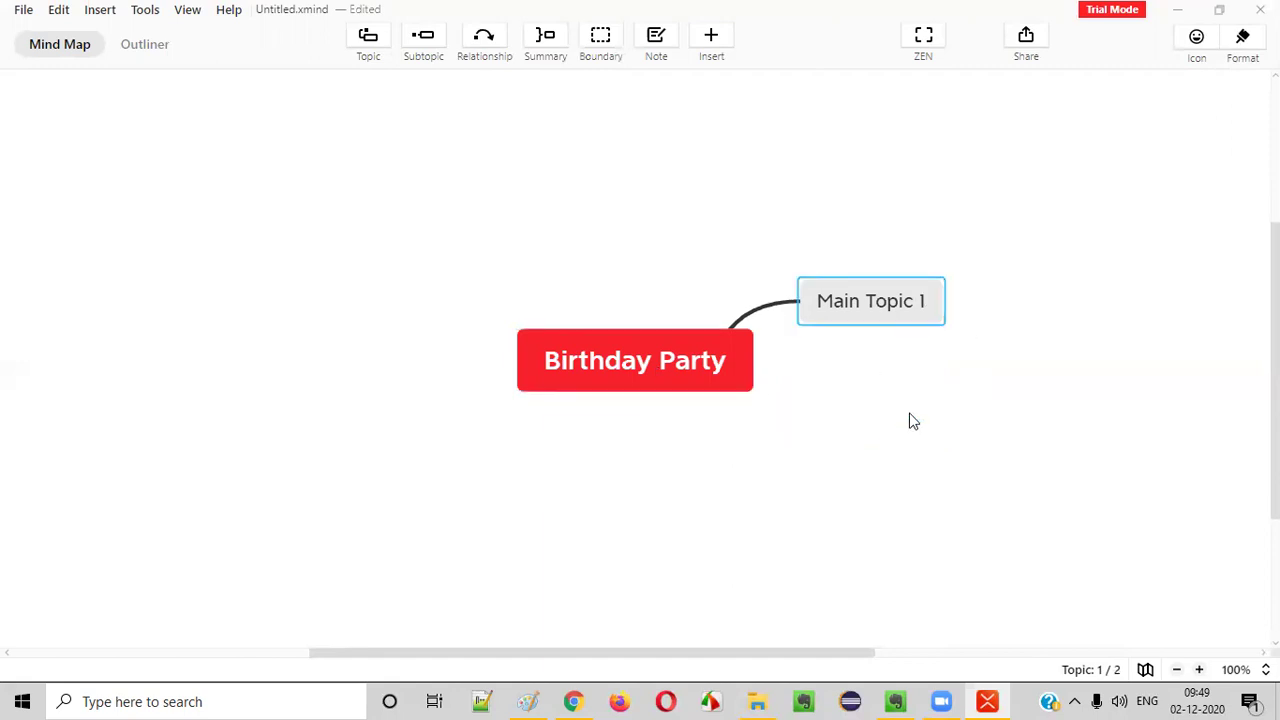
key("Delete")
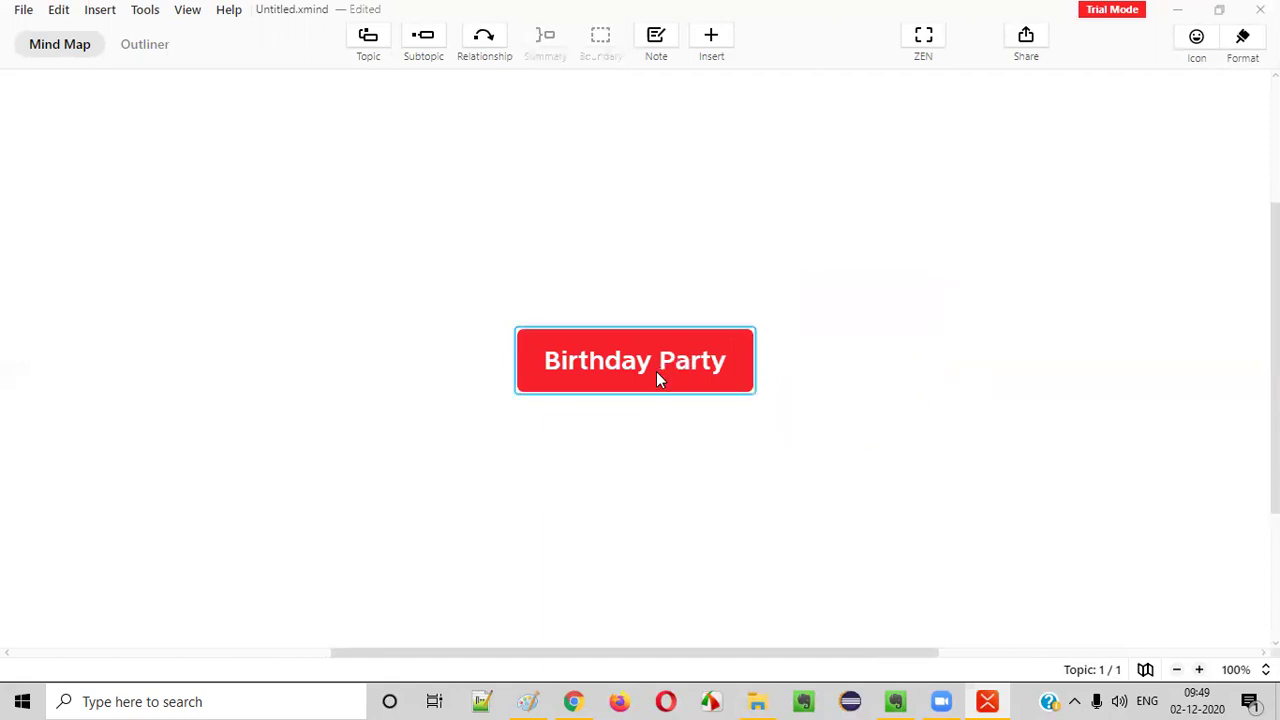
- Add a main topic to Birthday Party and name it "Banquet Hall"
key("Tab")
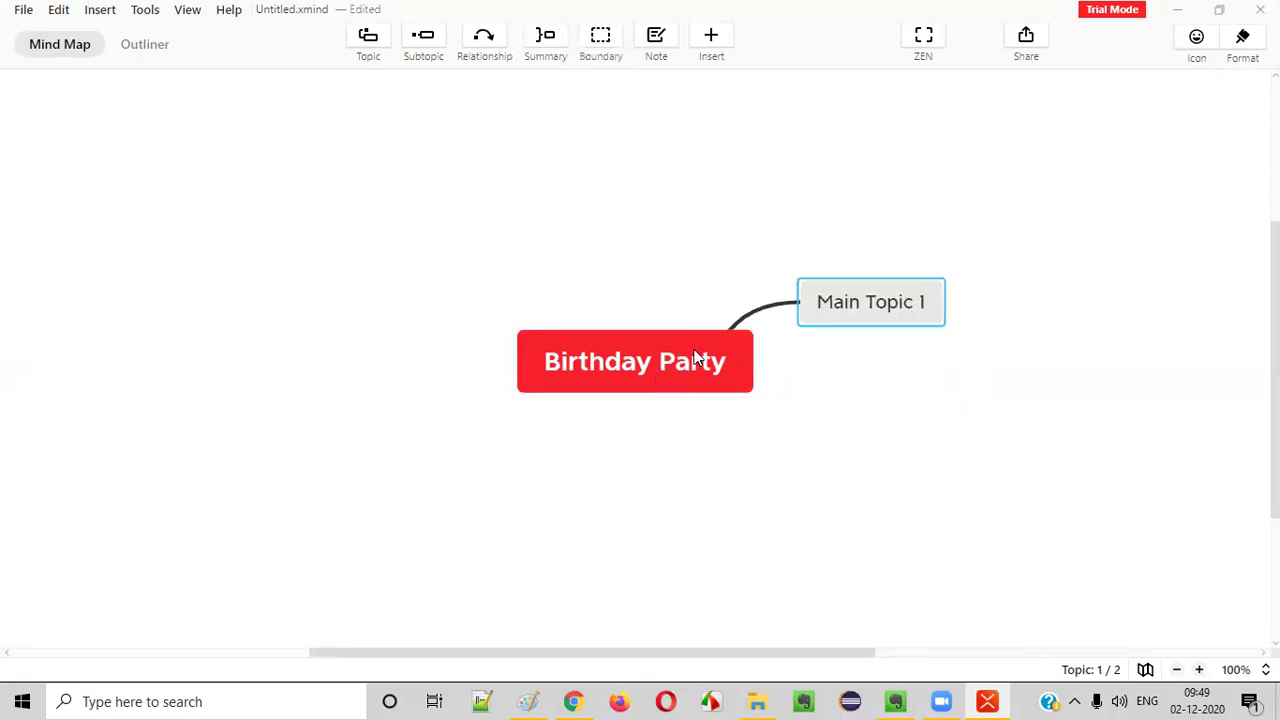
double_click(877, 303)
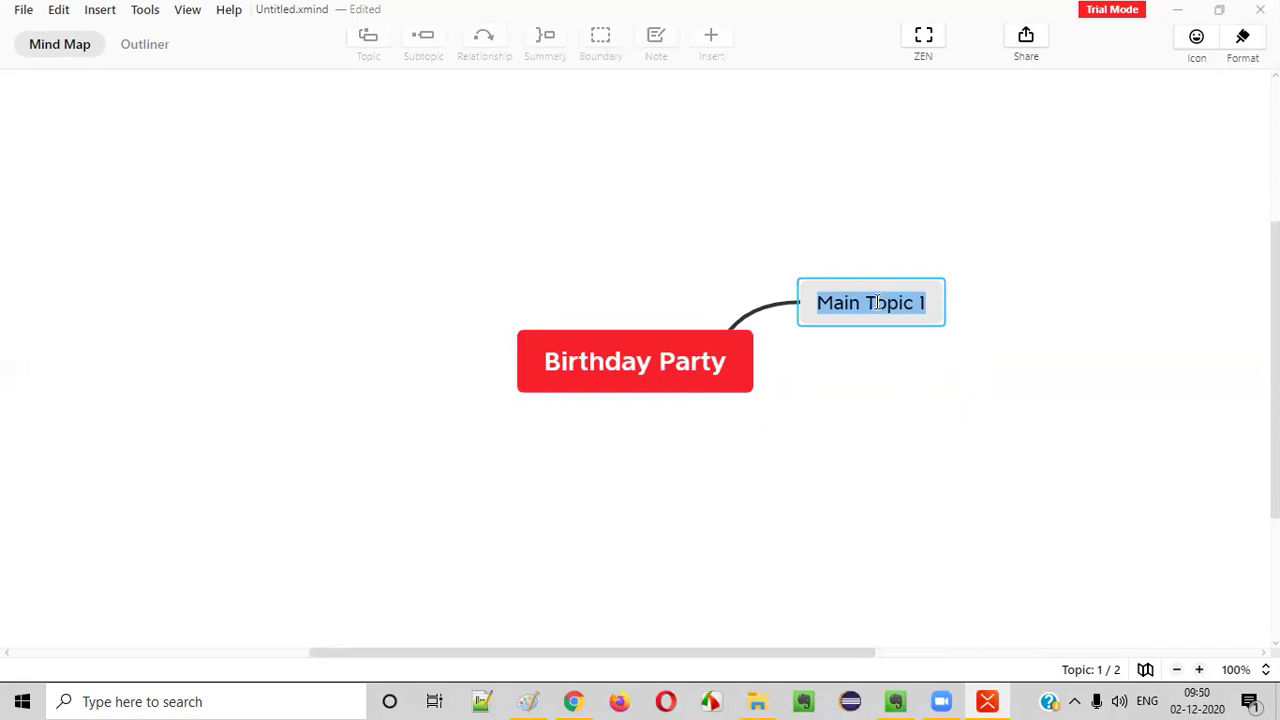
type("Banqu")
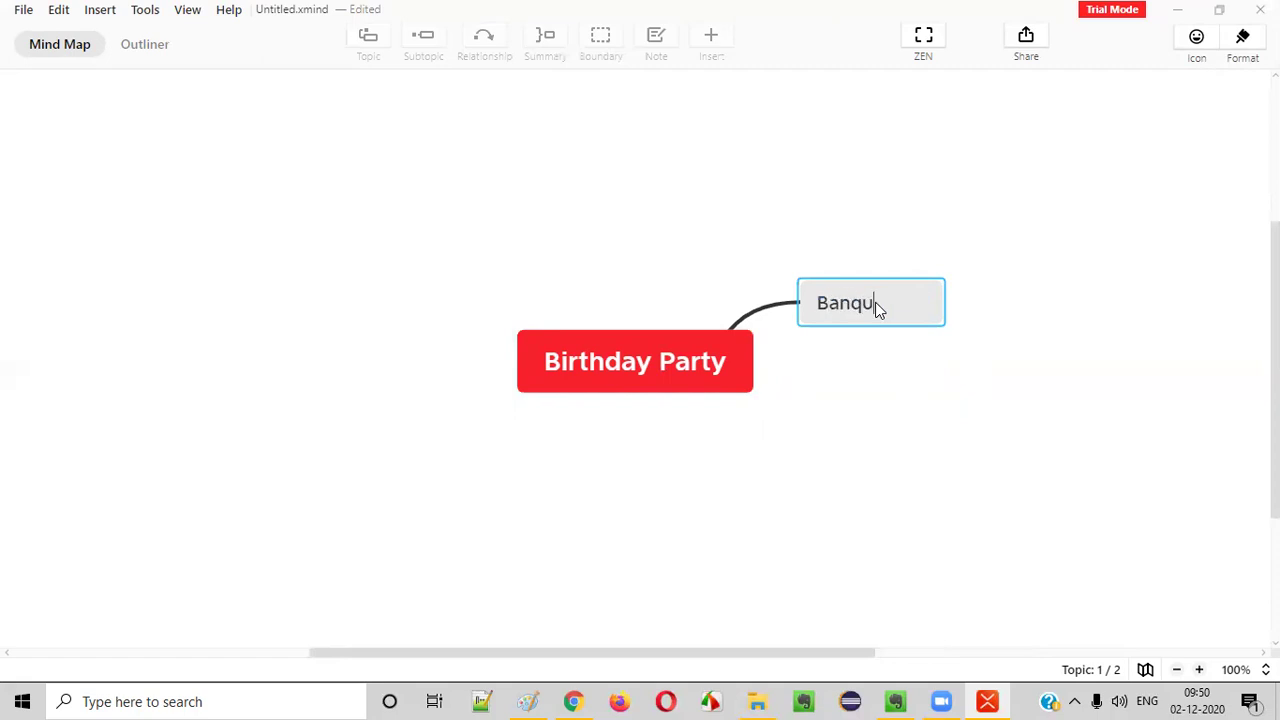
type("et Hall")
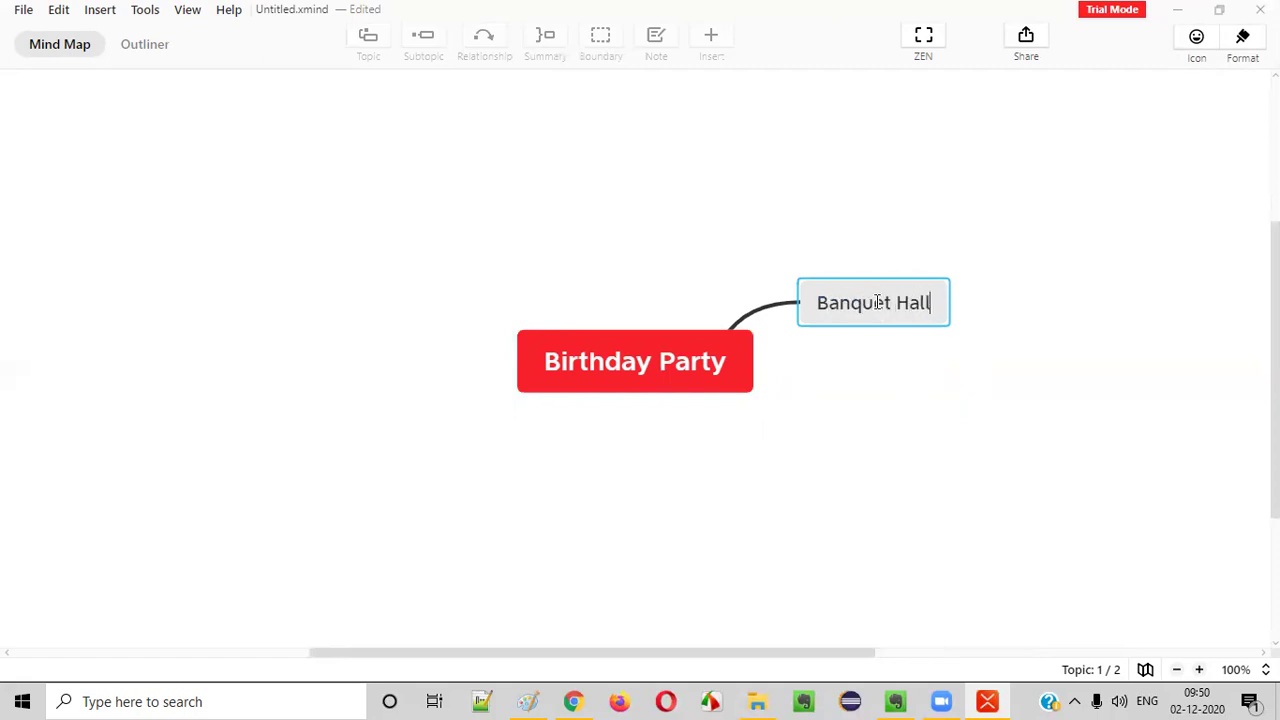
left_click(703, 373)
- Add three subtopics under Banquet Hall named "Price", "Available" and "Size"
left_click(857, 309)
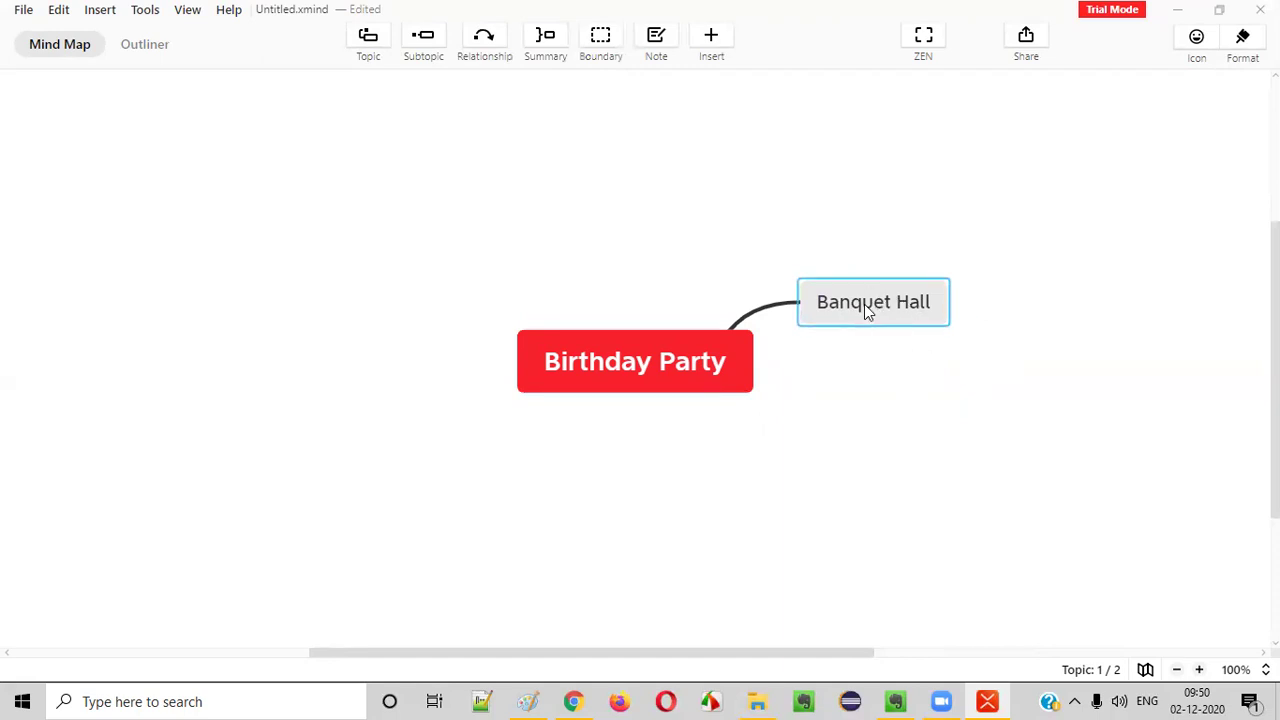
key("Tab")
double_click(1000, 304)
type("Price")
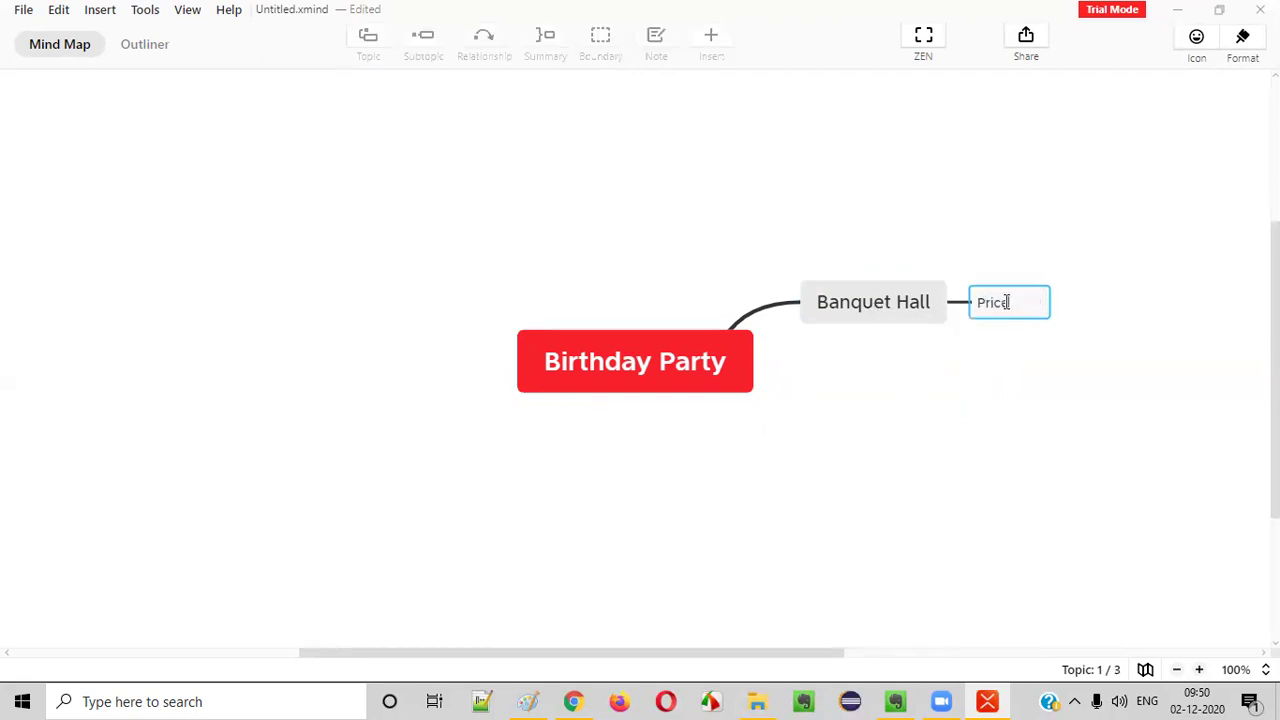
key("Return")
type("Av")
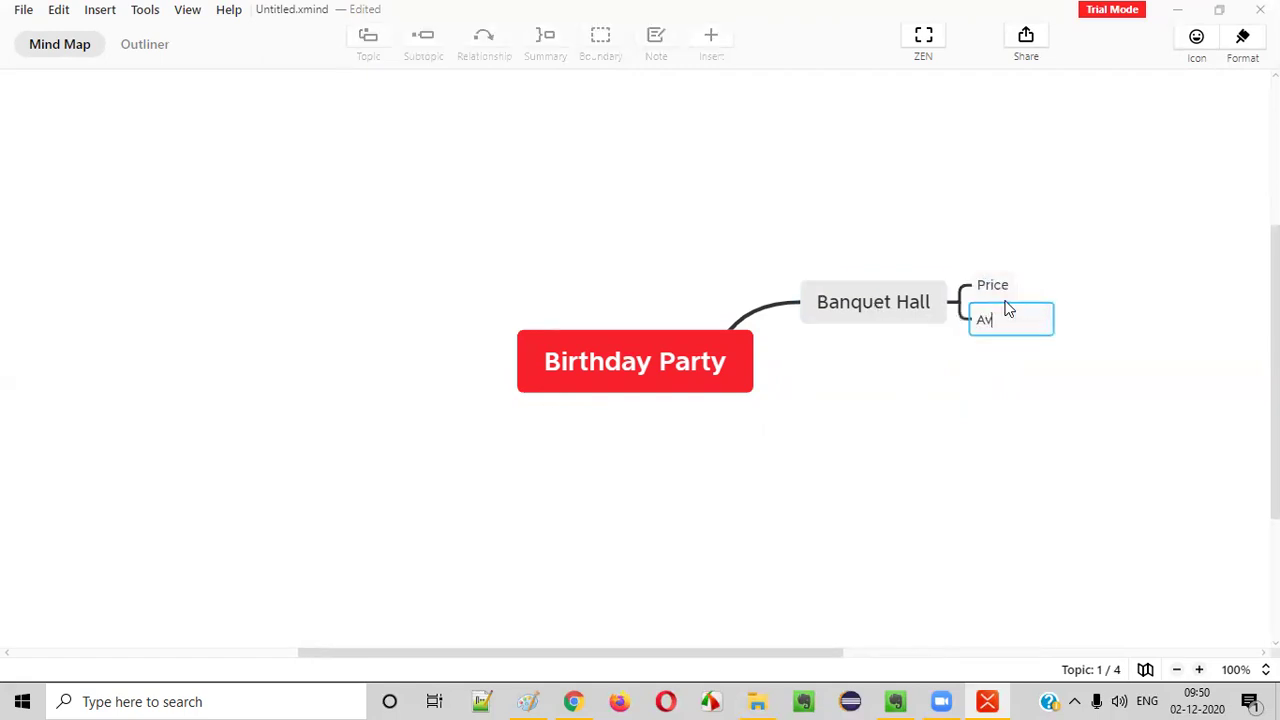
type("ailable")
key("Return")
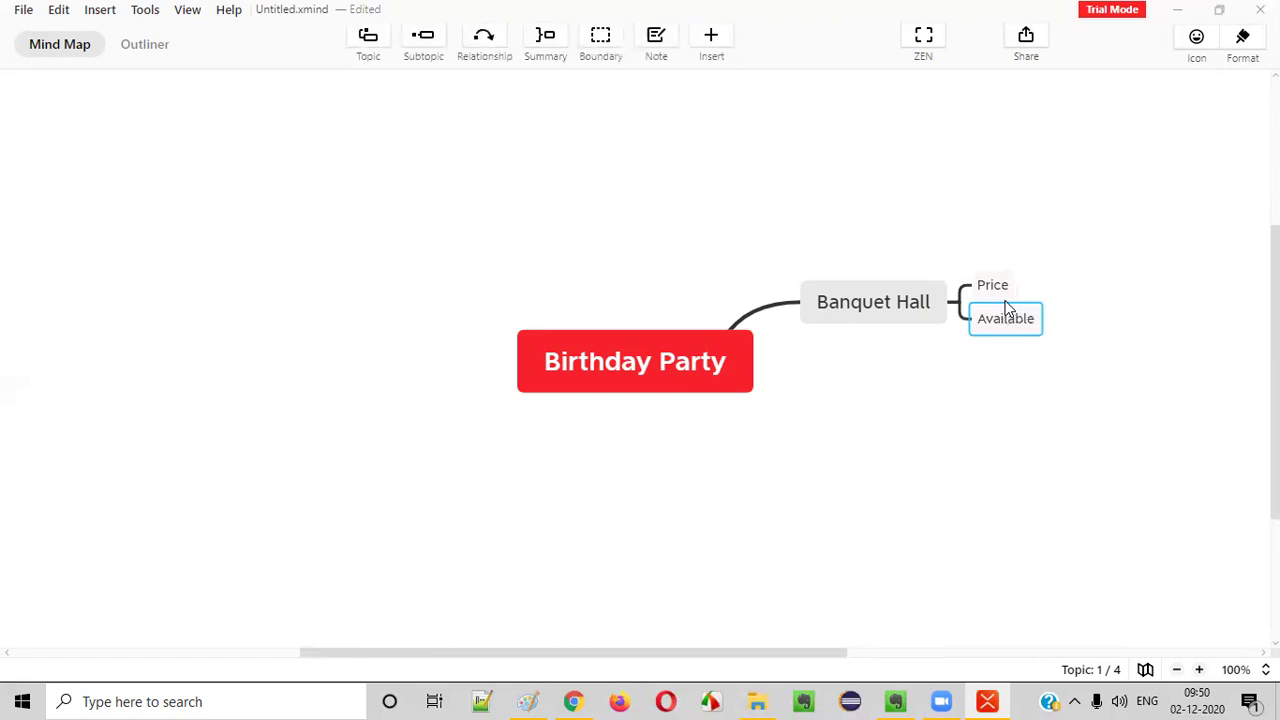
key("Return")
type("Size")
key("Return")
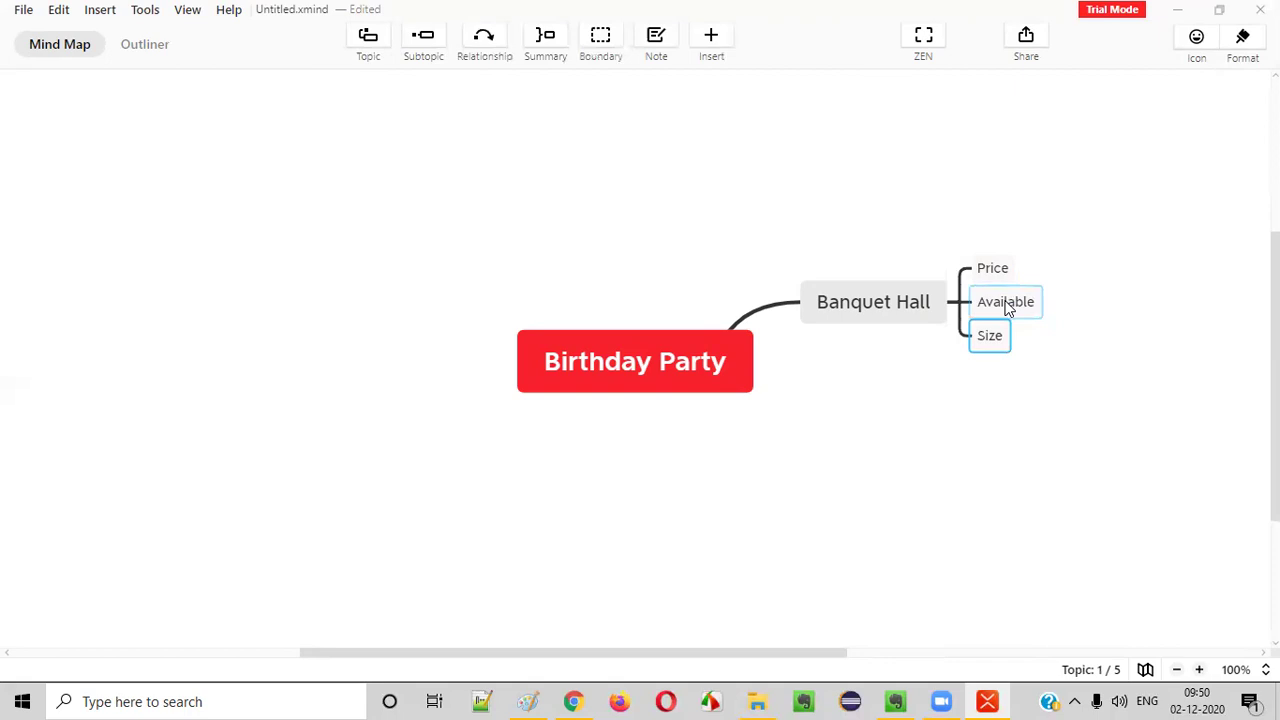
left_click(850, 302)
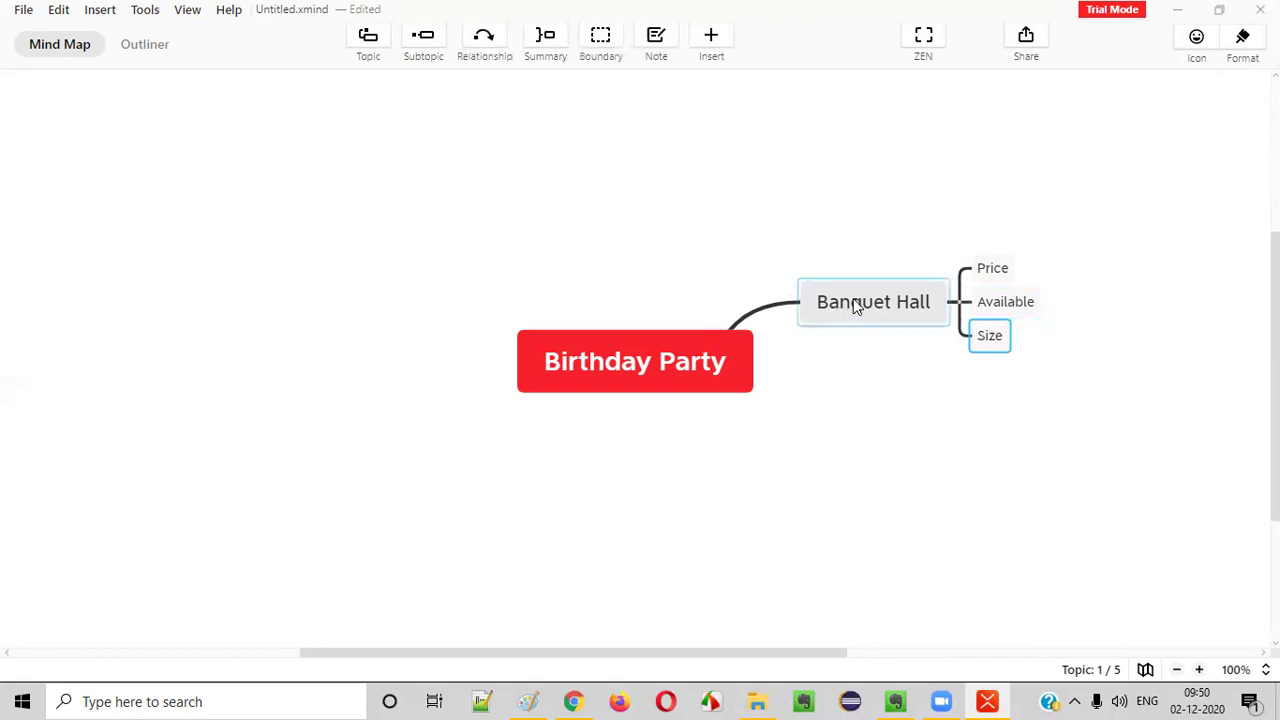
left_click(1005, 306)
left_click(994, 342)
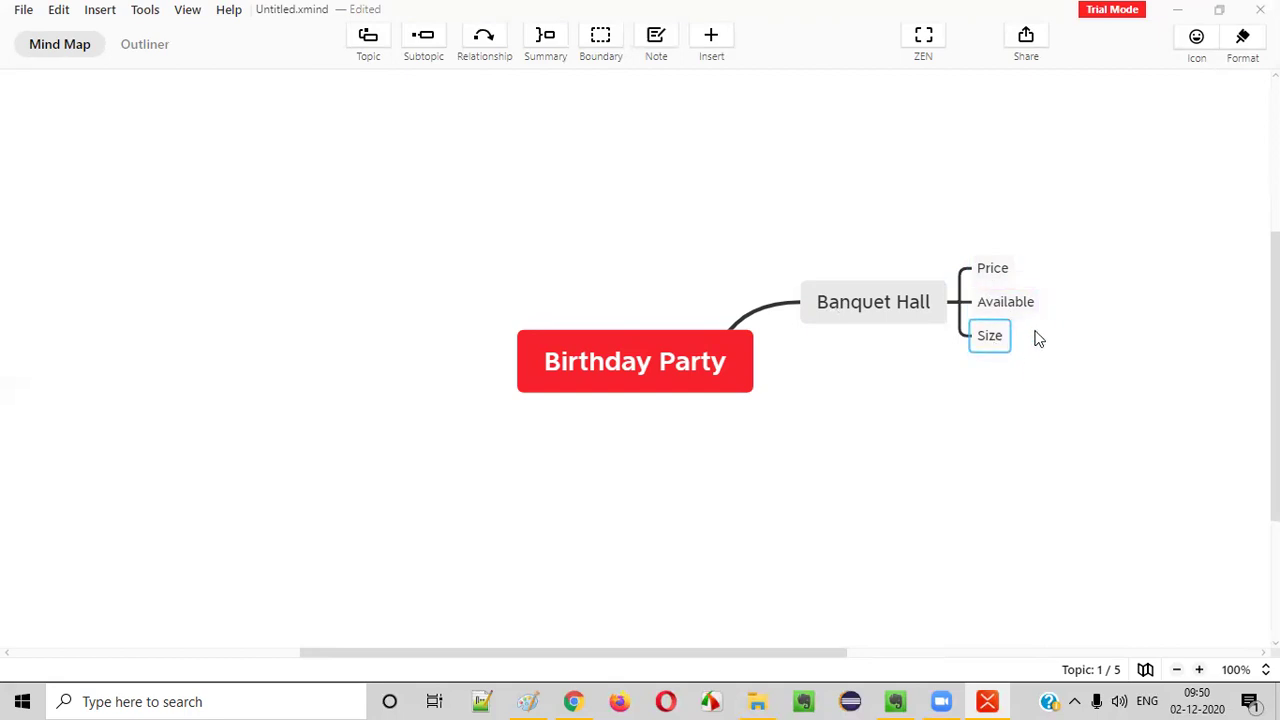
left_click(688, 386)
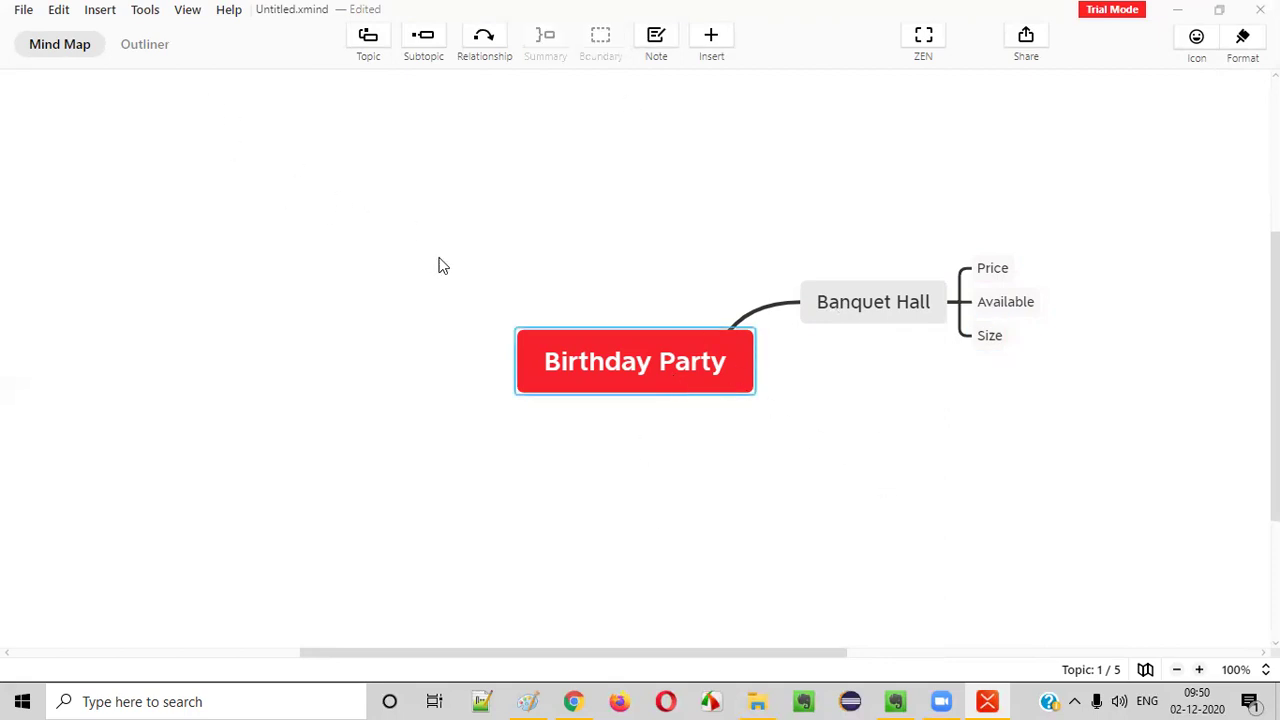
left_click(1012, 270)
left_click(1015, 310)
left_click(999, 345)
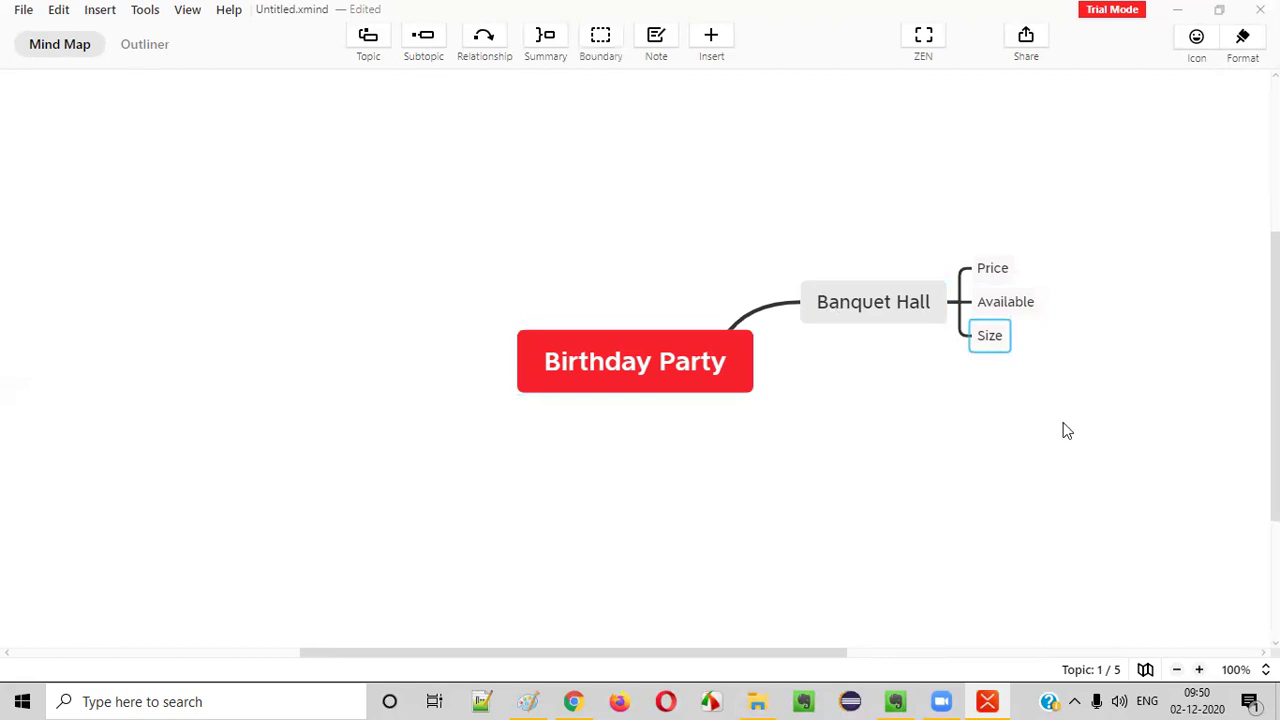
key("Left")
left_click(995, 268)
left_click(1003, 302)
- Add a subtopic named "AC" after Size under Banquet Hall
left_click(995, 339)
key("Return")
type("ACC")
key("BackSpace")
key("Return")
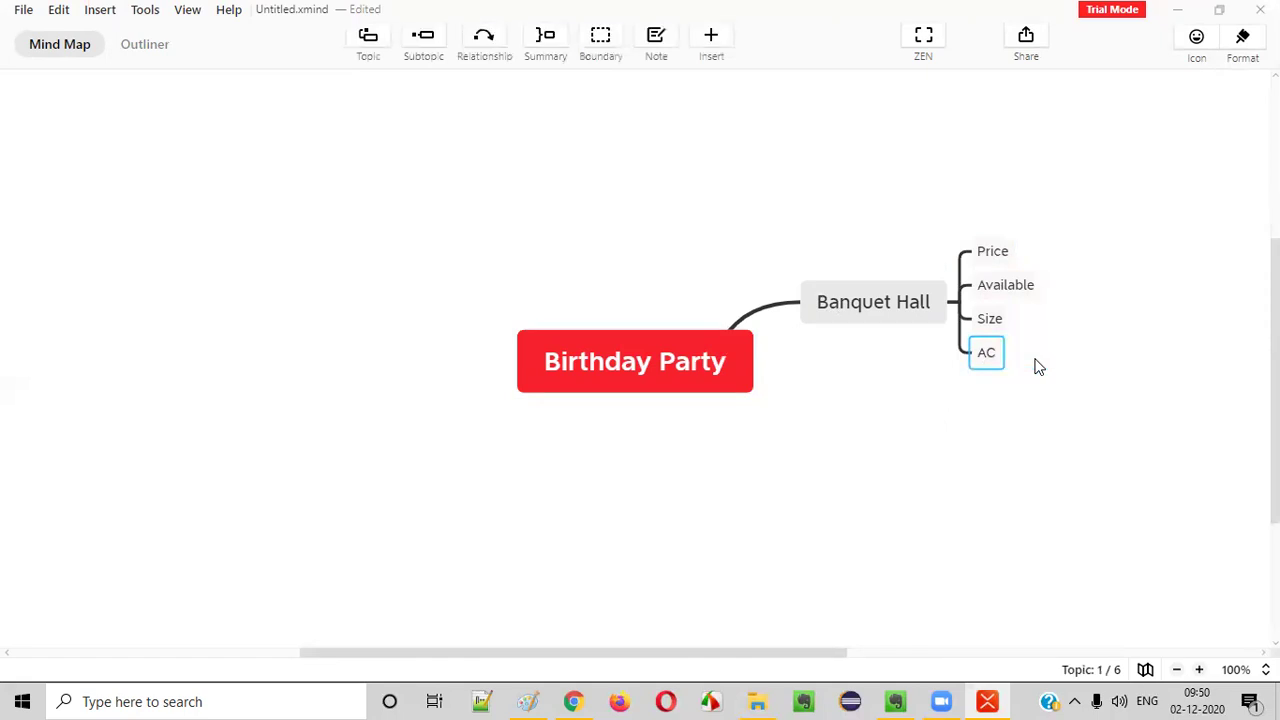
left_click(890, 309)
left_click(1000, 288)
left_click(984, 304)
- Add a subtopic named "Food" after AC under Banquet Hall, leaving no extra subtopic below it
left_click(994, 362)
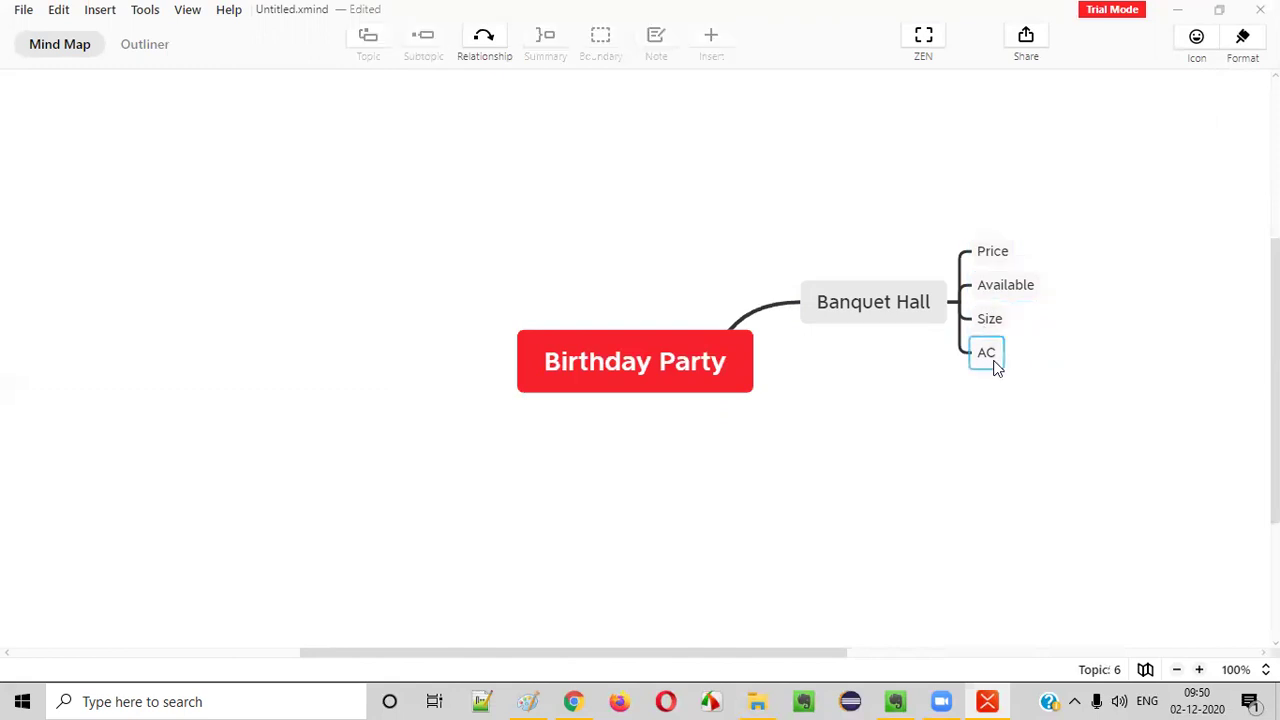
key("Return")
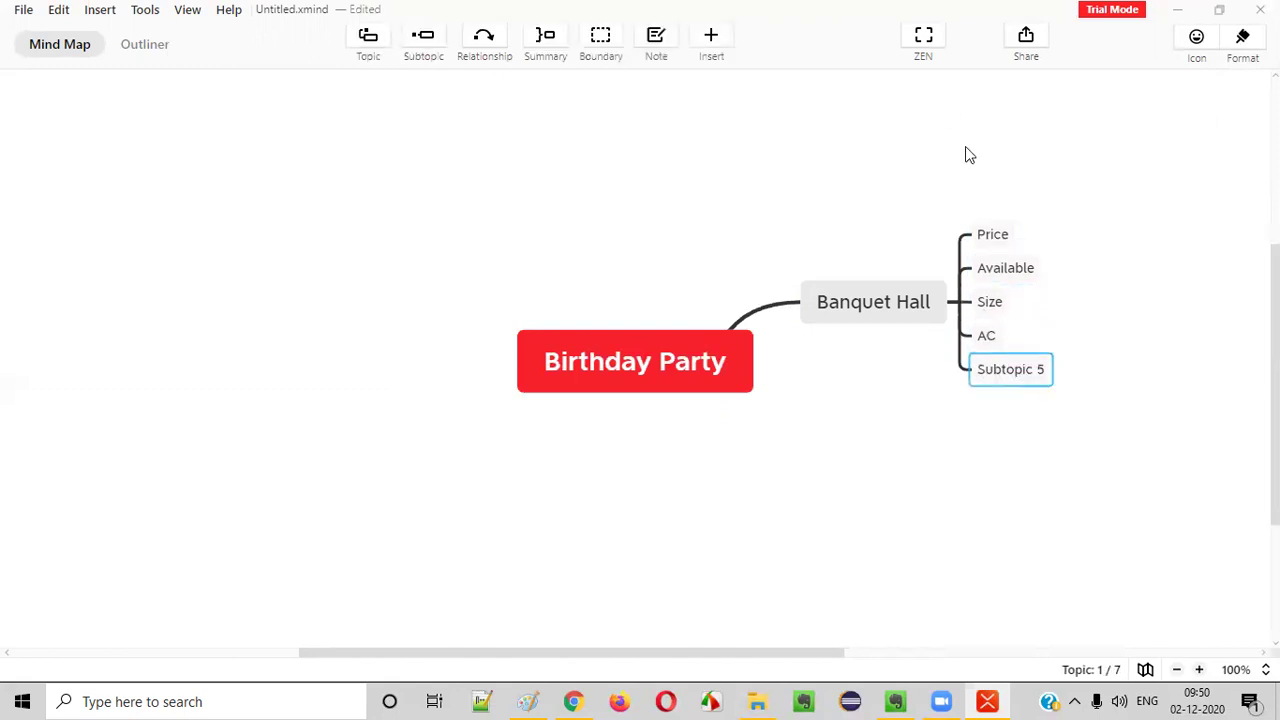
double_click(1000, 376)
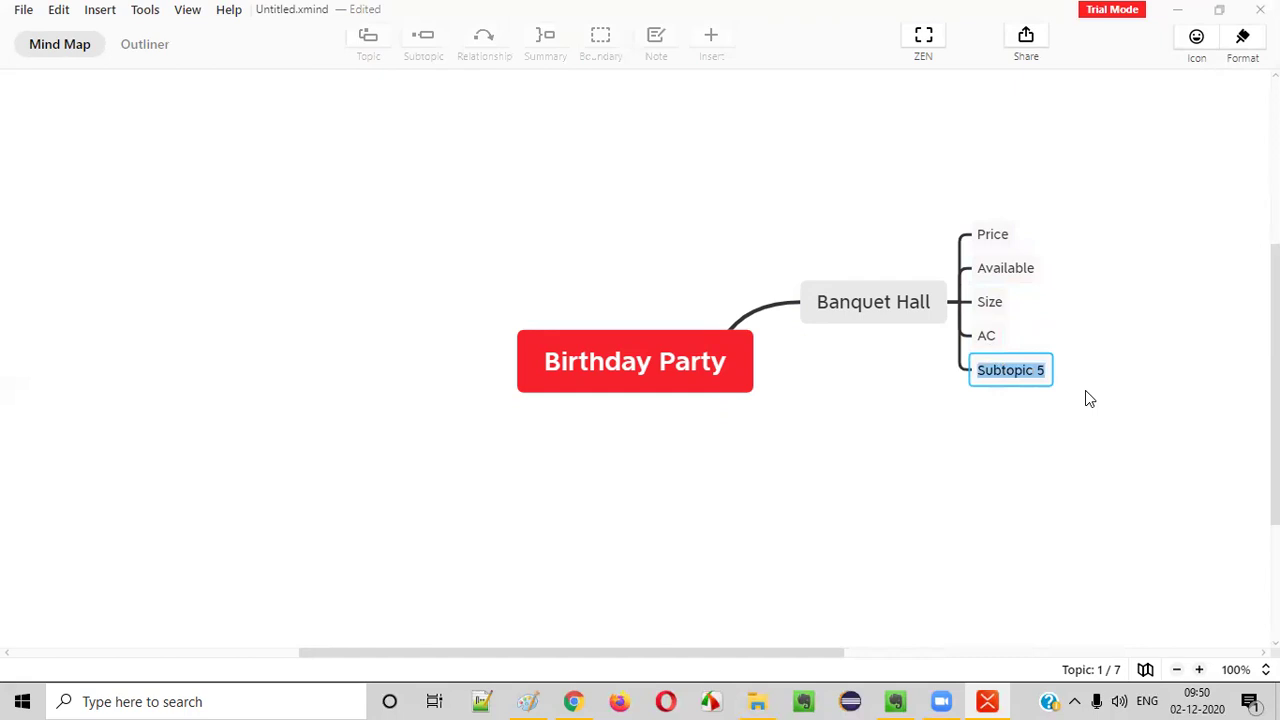
type("Food")
key("Return")
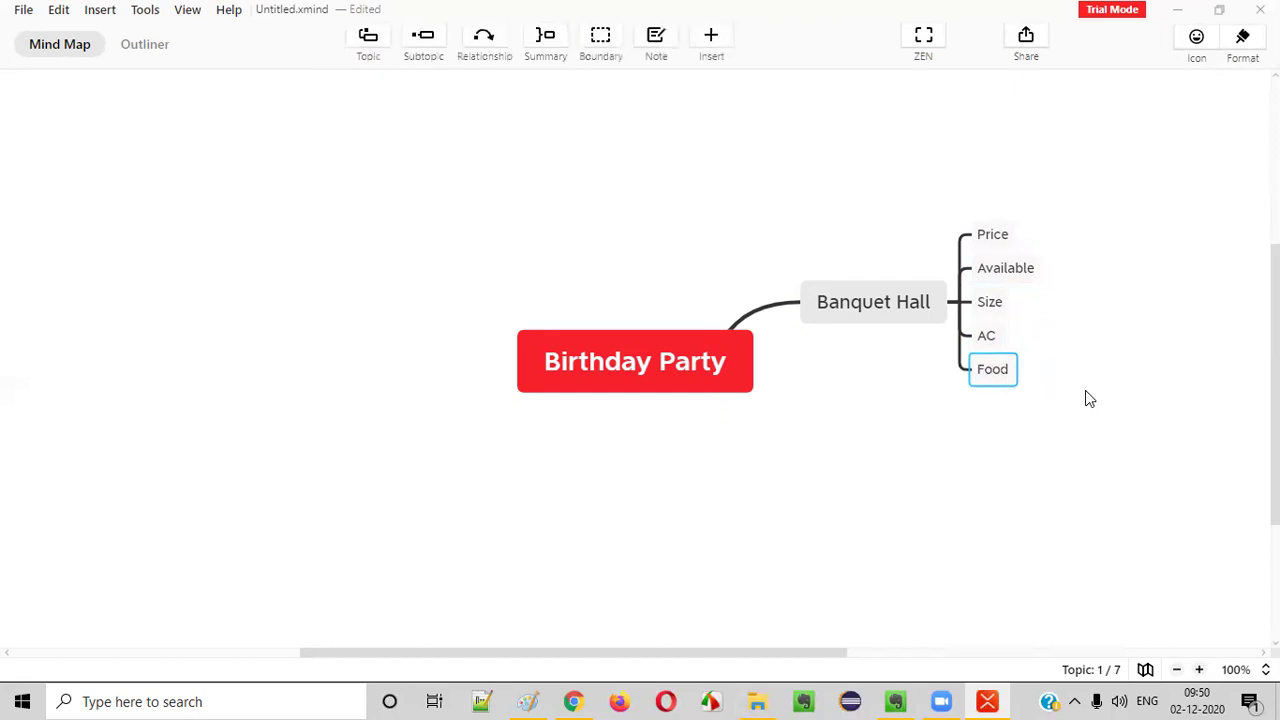
key("Return")
key("Delete")
left_click(915, 310)
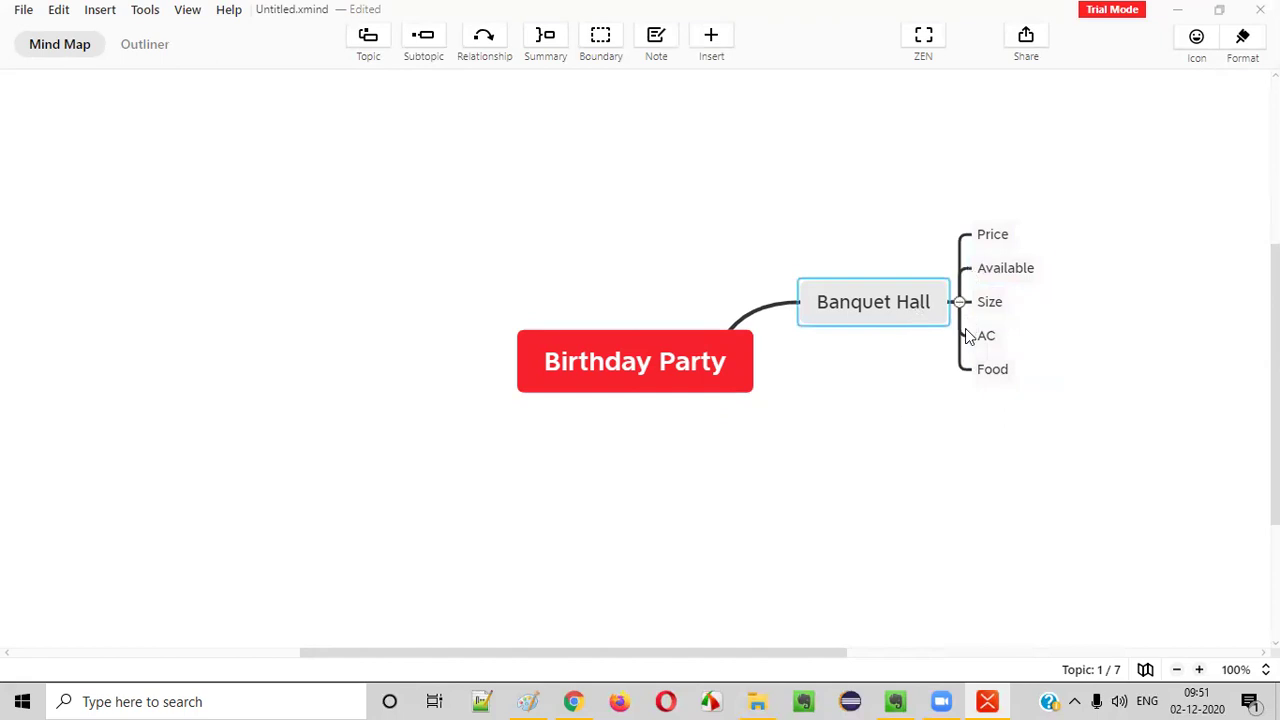
left_click(992, 236)
left_click(1003, 268)
left_click(990, 302)
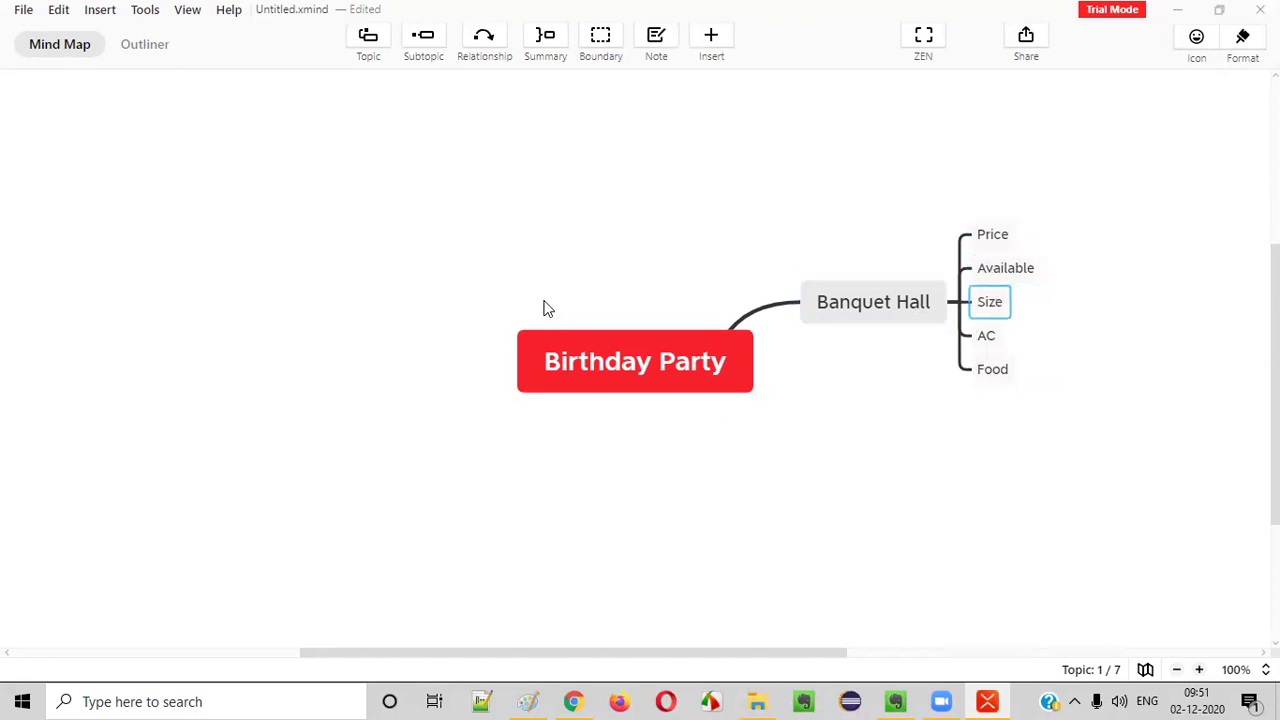
left_click(1003, 270)
left_click(994, 370)
left_click(994, 397)
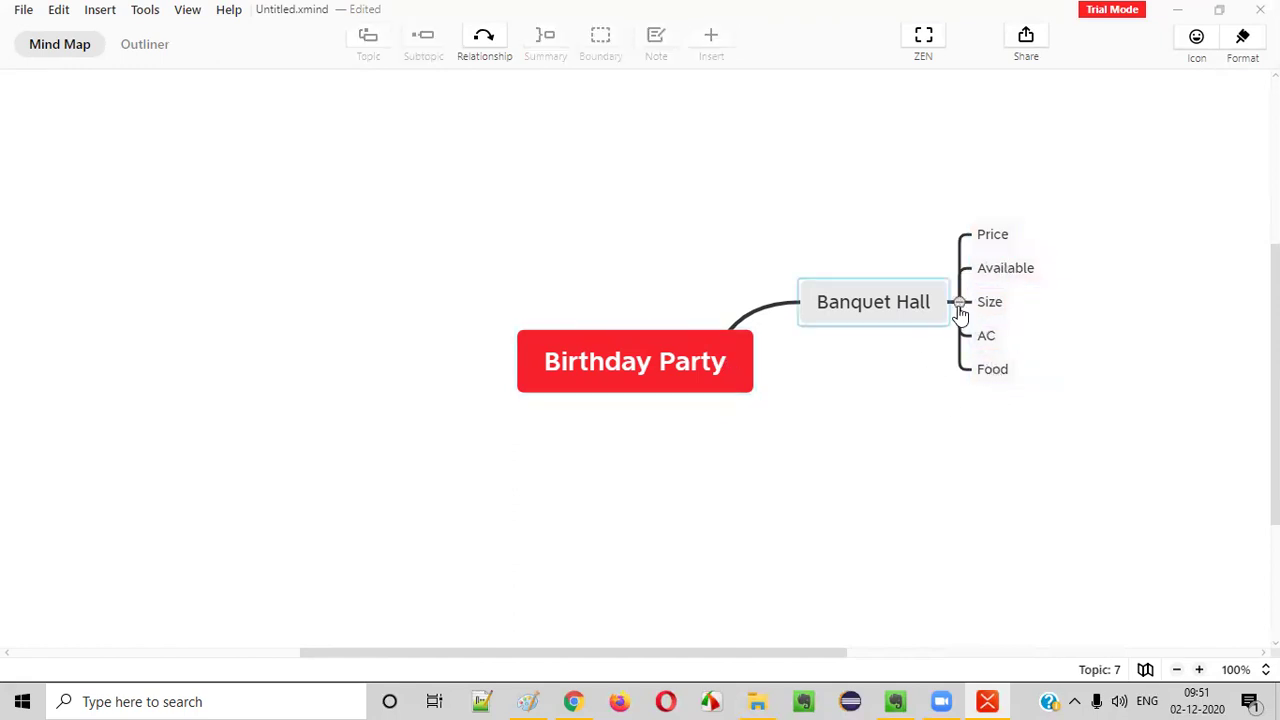
- Collapse the Banquet Hall branch so its subtopics are hidden
left_click(958, 302)
left_click(971, 434)
left_click(893, 305)
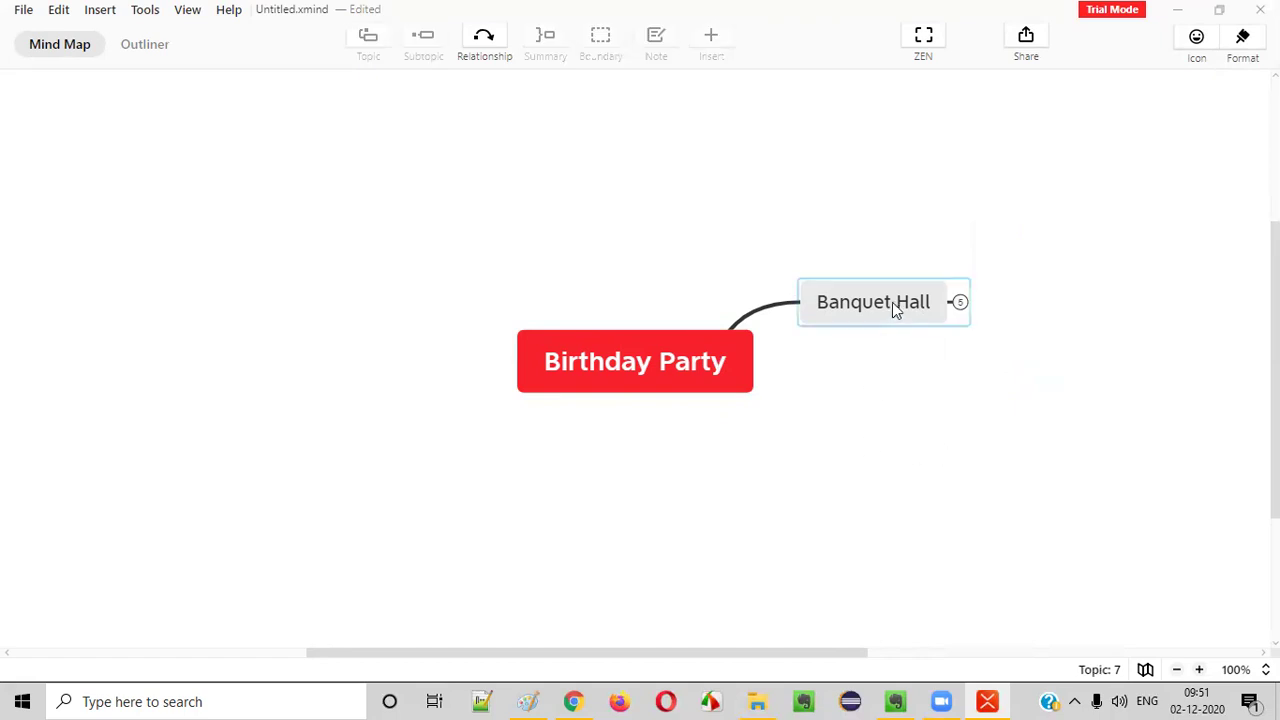
left_click(692, 369)
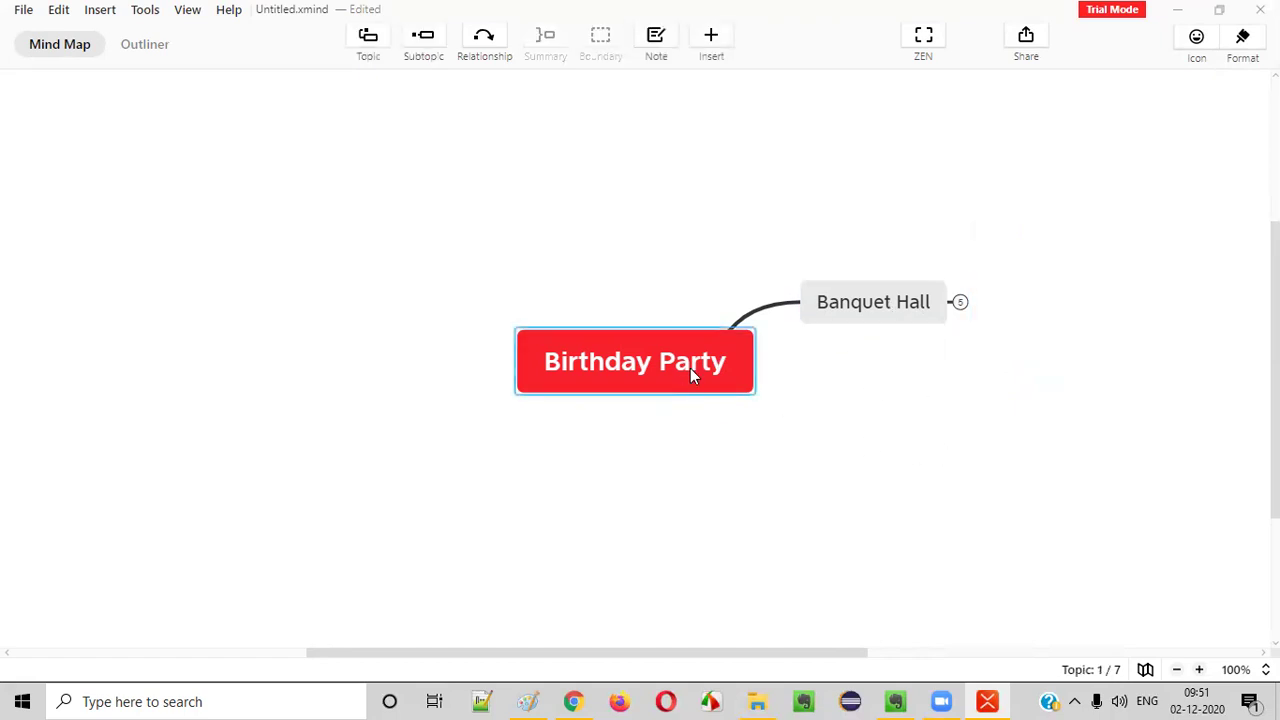
key("Tab")
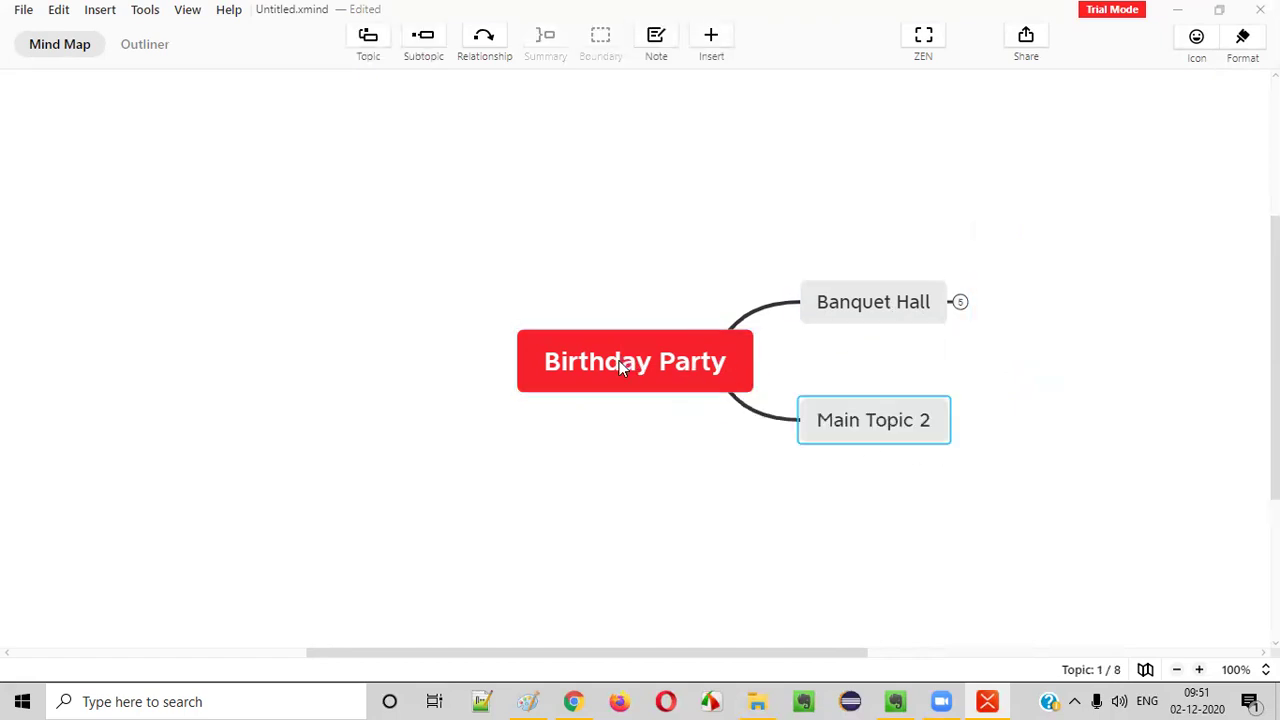
key("Delete")
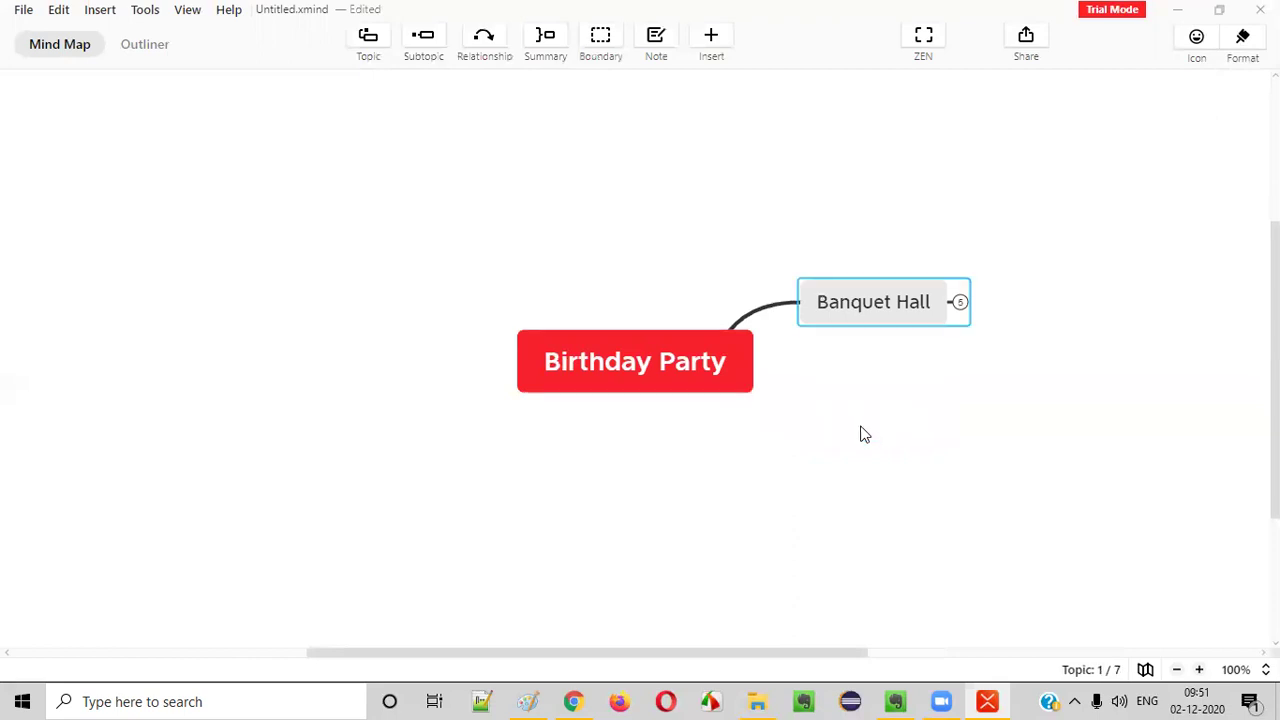
- Add a main topic after Banquet Hall, then try a subtopic under it and delete that subtopic
left_click(888, 303)
key("Return")
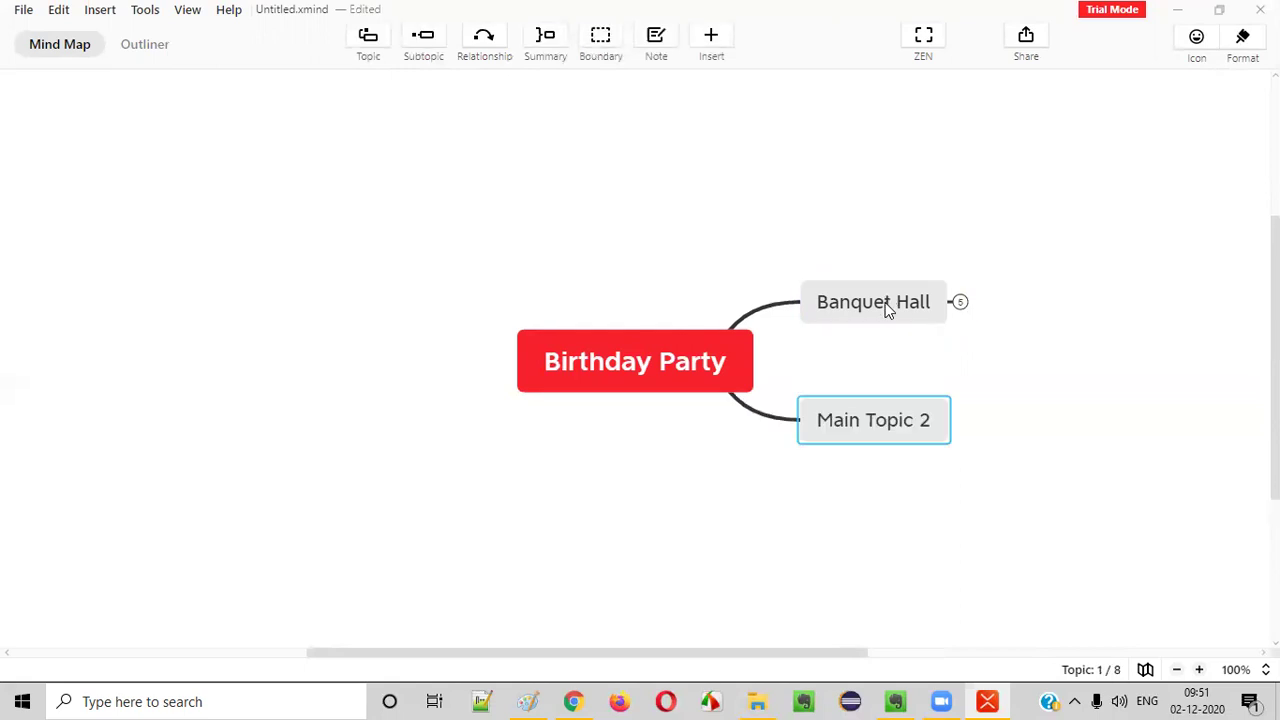
left_click(886, 290)
left_click(852, 438)
left_click(632, 362)
left_click(888, 434)
key("Tab")
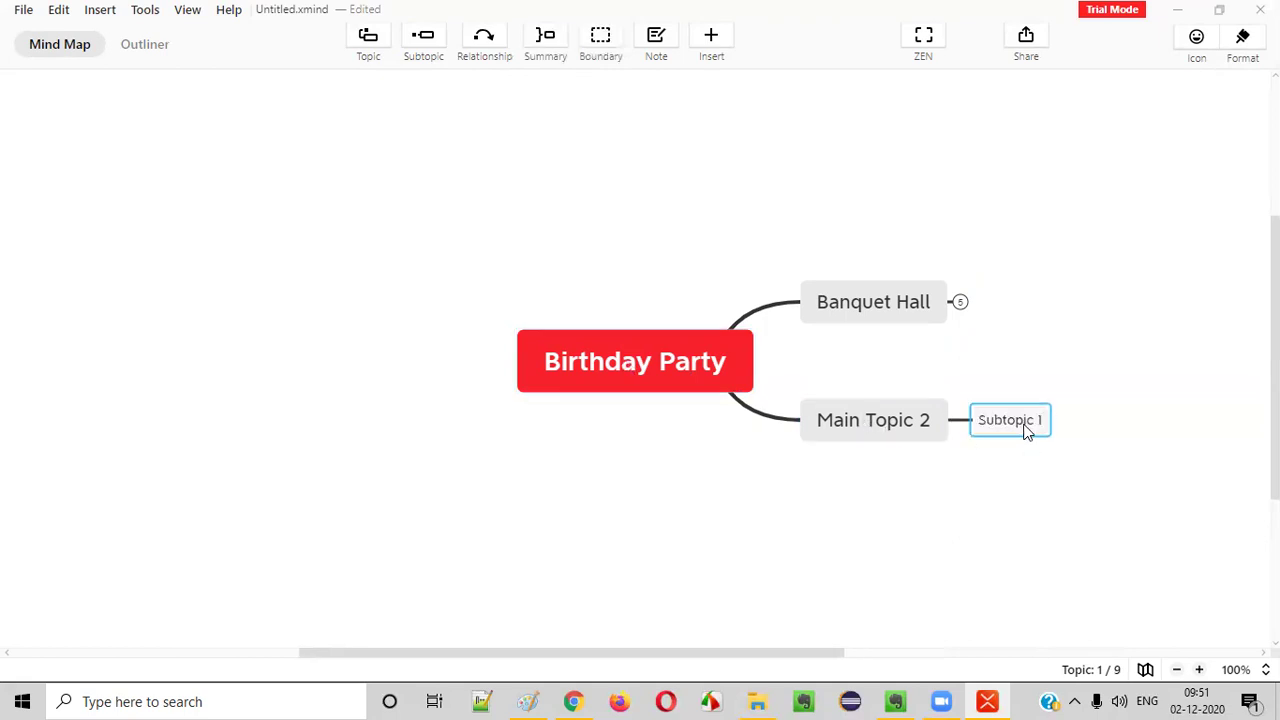
key("Delete")
- Add seven more main topics with default names after Main Topic 2
left_click(880, 302)
left_click(861, 415)
left_click(870, 303)
left_click(858, 415)
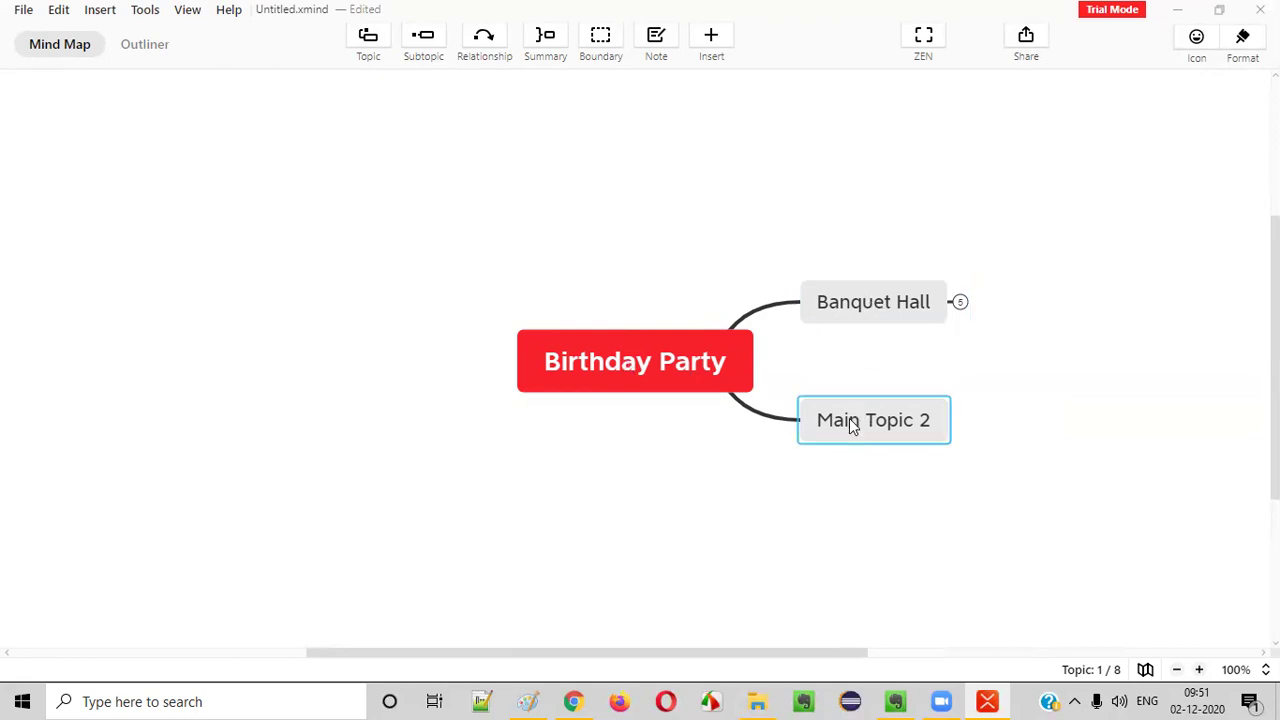
key("Return")
key("Return")
key("Return")
key("Return")
key("Return")
key("Return")
key("Return")
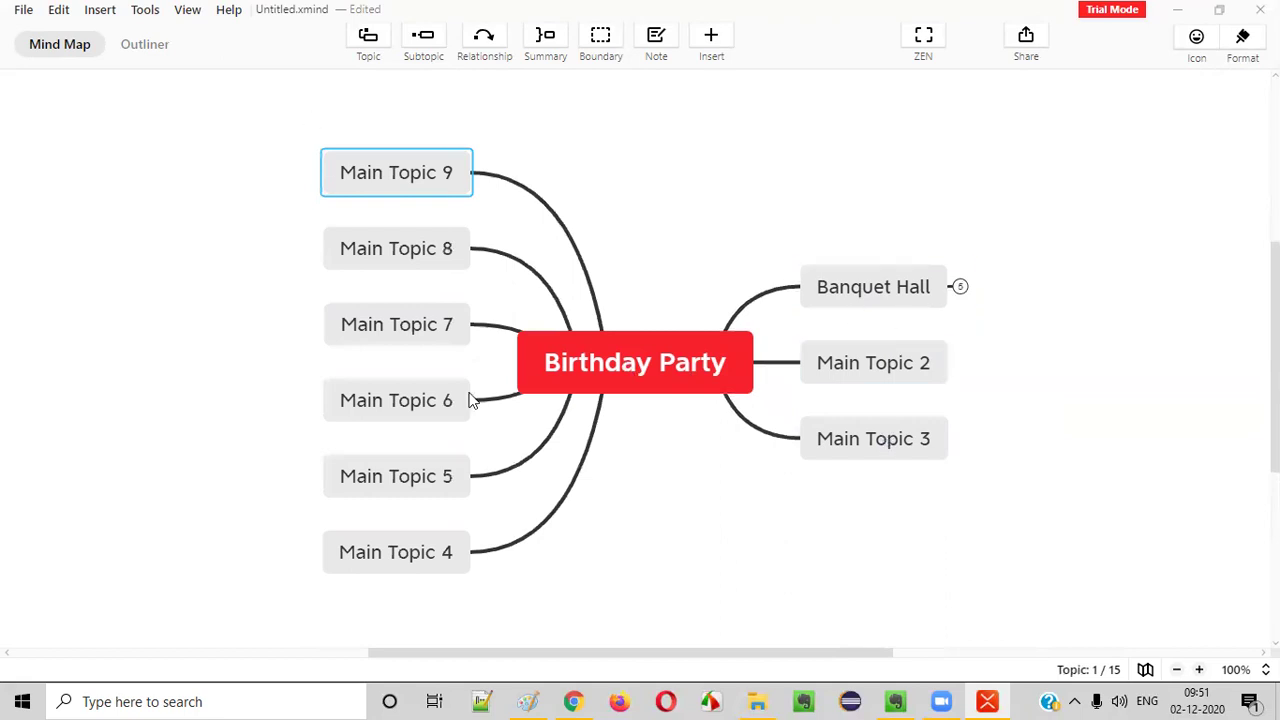
- Add a chain of three nested subtopics to Main Topic 8
left_click(409, 266)
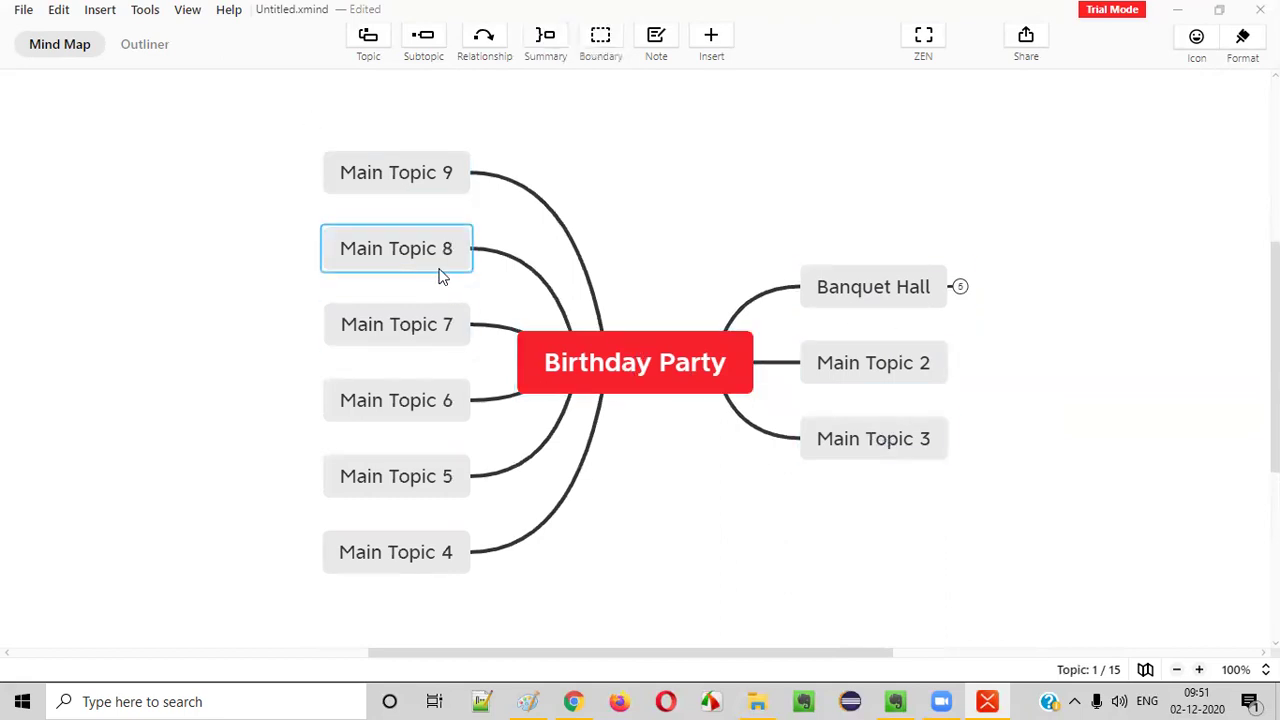
key("Tab")
key("Tab")
key("Tab")
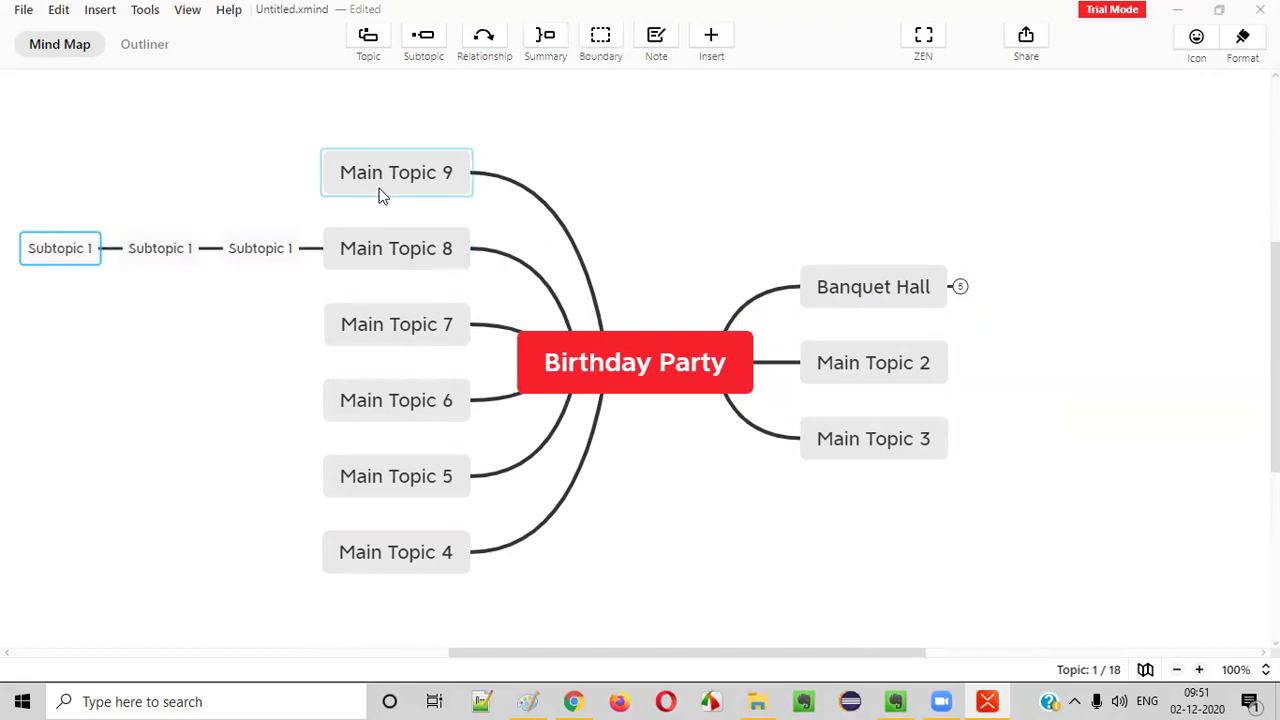
- Delete every main topic except Banquet Hall, starting with Main Topic 2
left_click(880, 363)
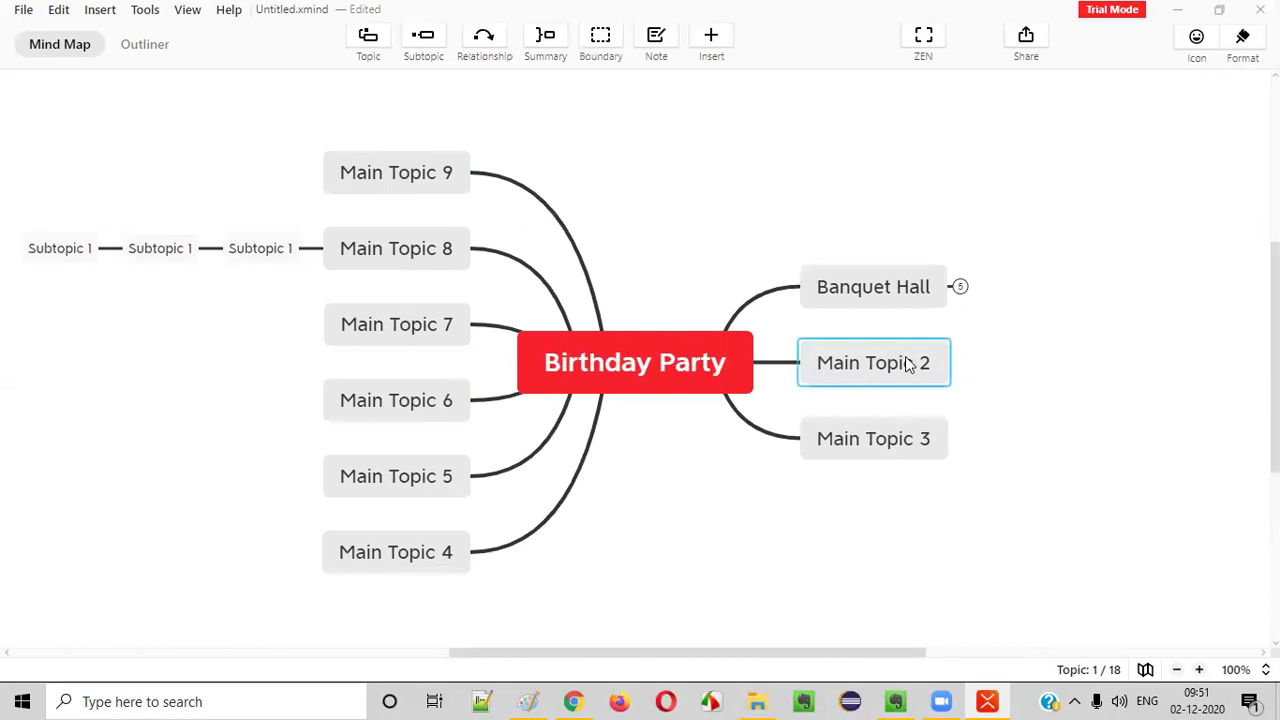
key("Delete")
left_click(433, 175)
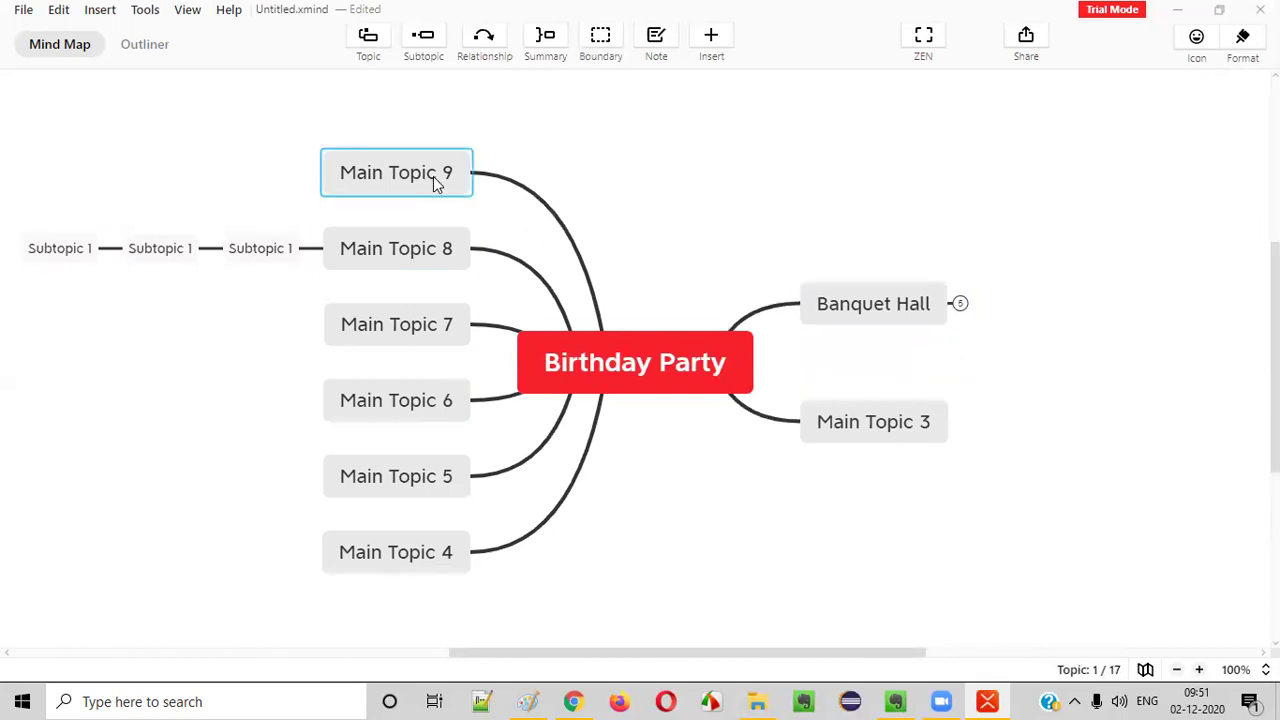
key("Delete")
key("Delete")
key("Delete")
key("Delete")
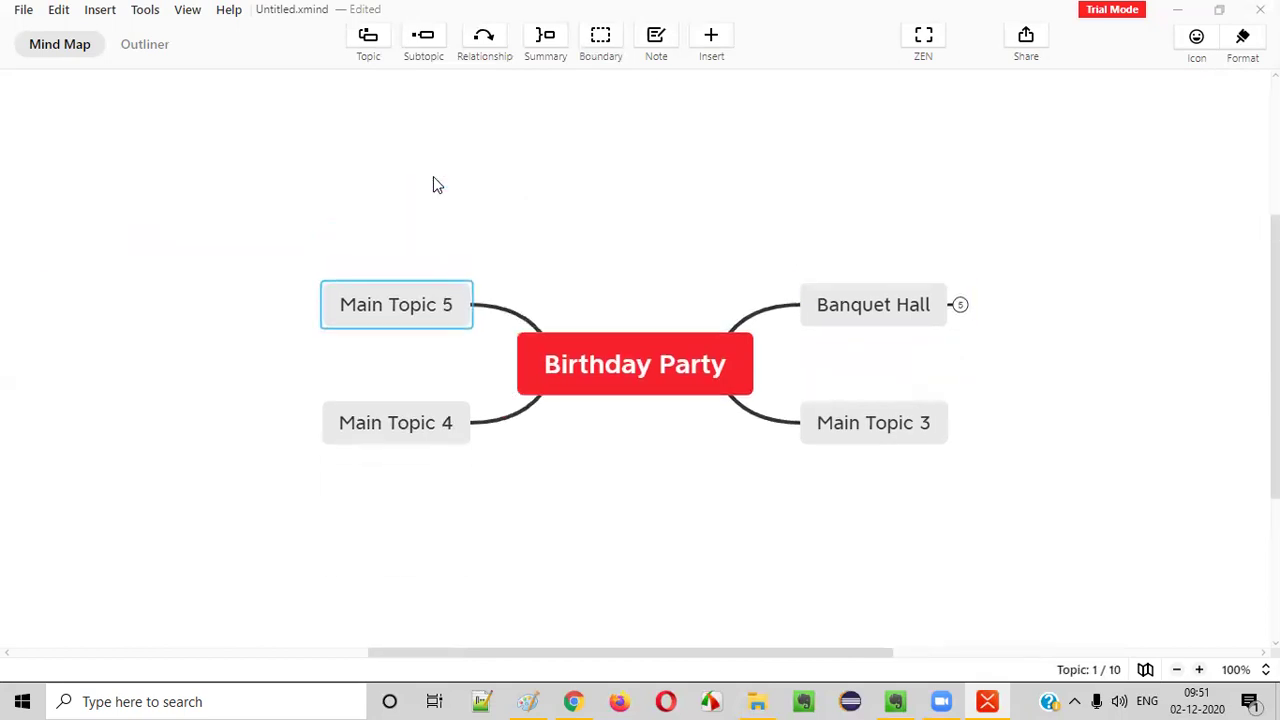
key("Delete")
key("Delete")
key("Delete")
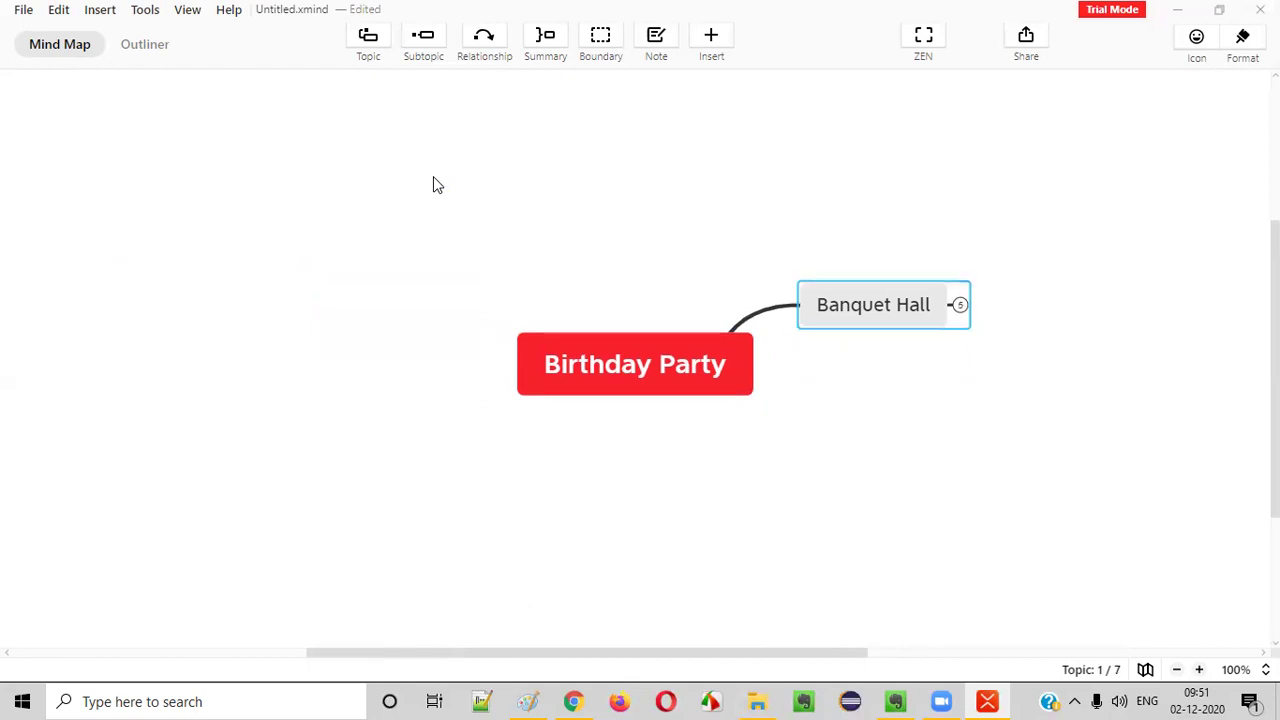
- Add a main topic named "Decoration" after Banquet Hall with the subtopics "Baloons", "Stage Decoration" and "Birthday Banner"
key("Return")
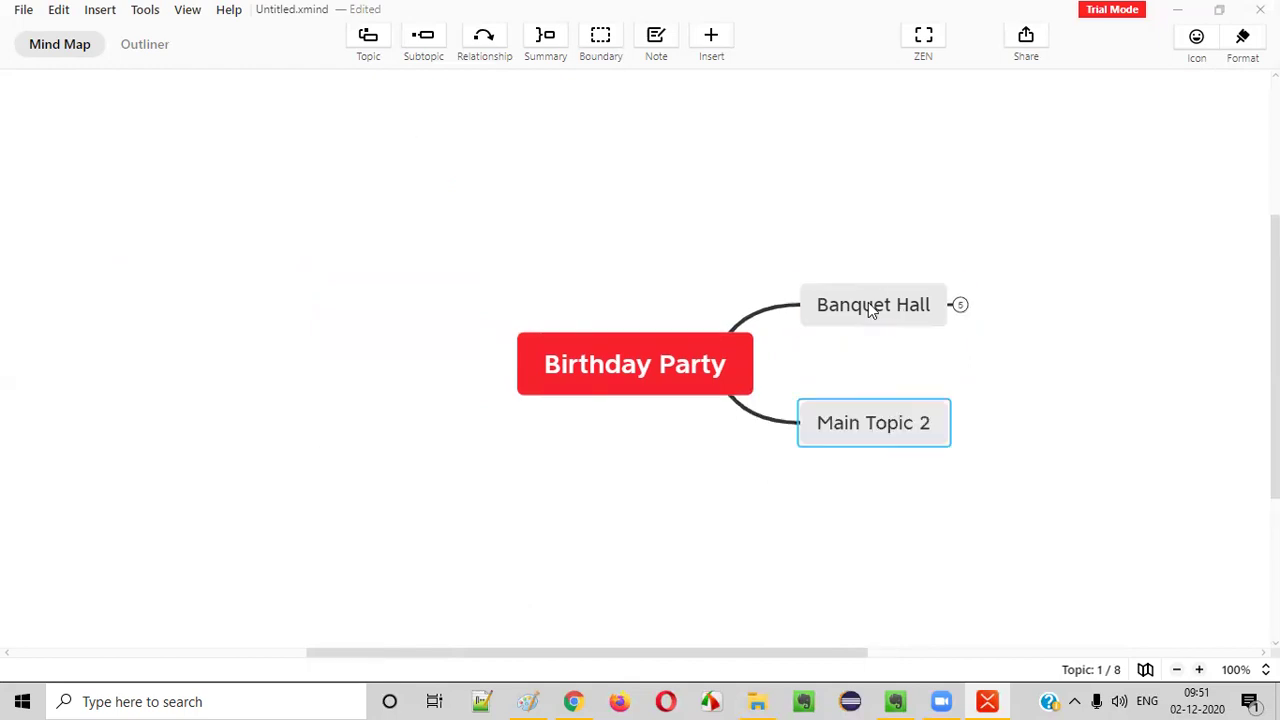
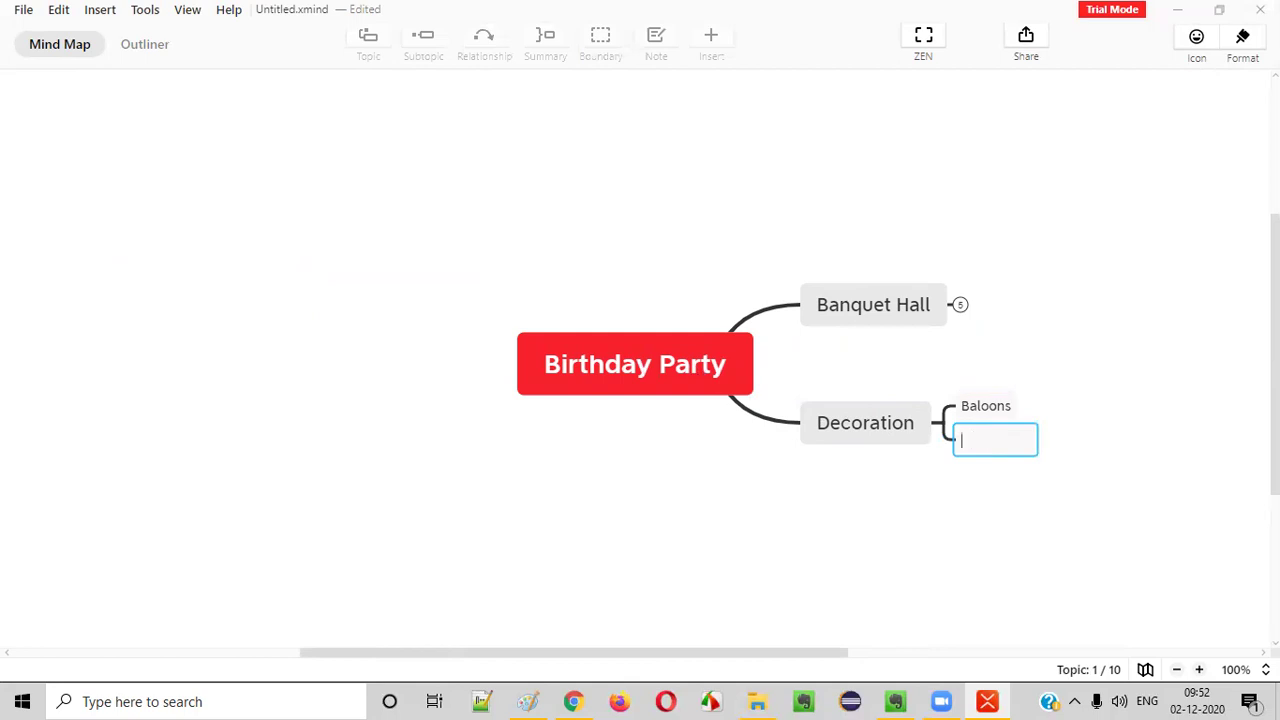
key("BackSpace")
key("BackSpace")
type("Stage Decoration")
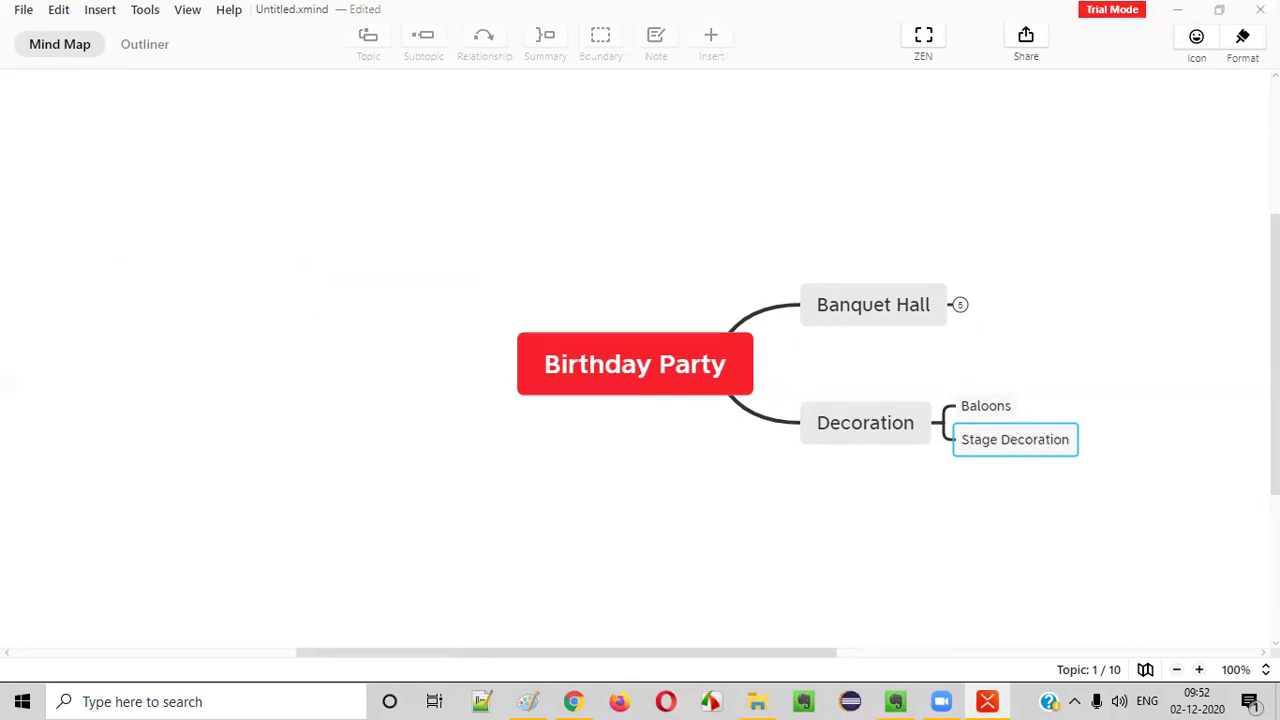
key("Return")
type("Birth")
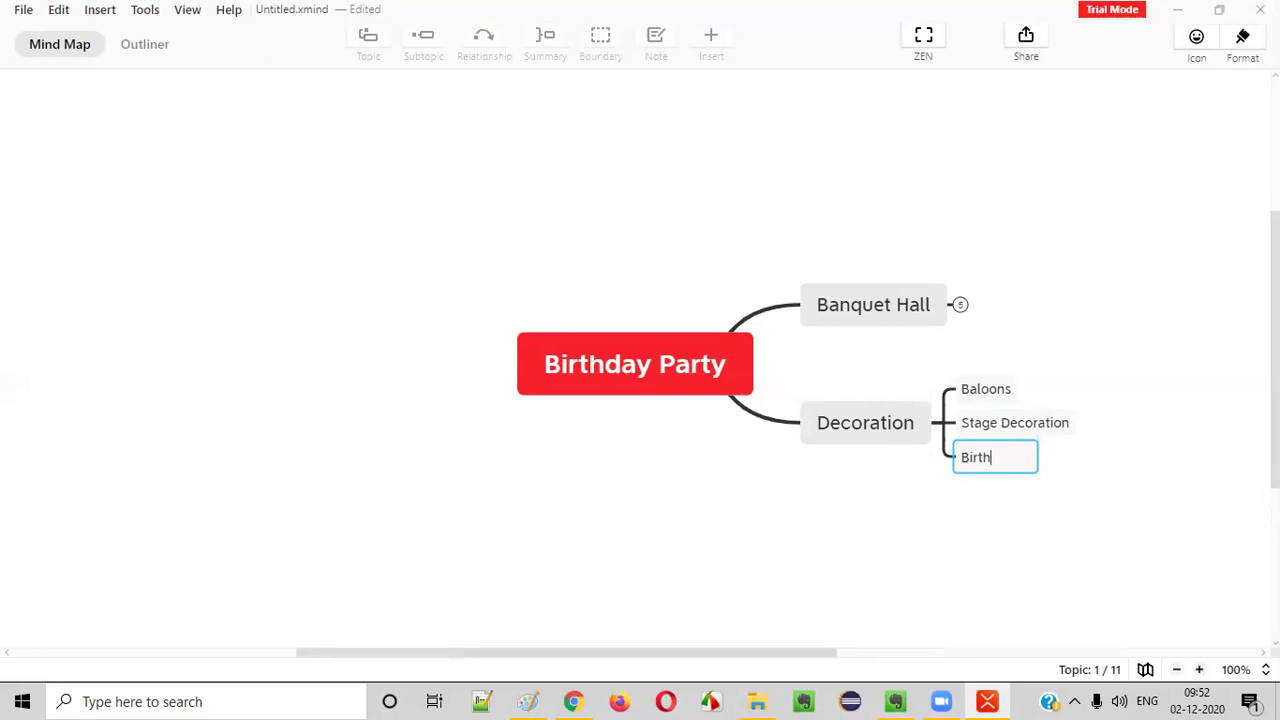
type("day Banner")
key("Return")
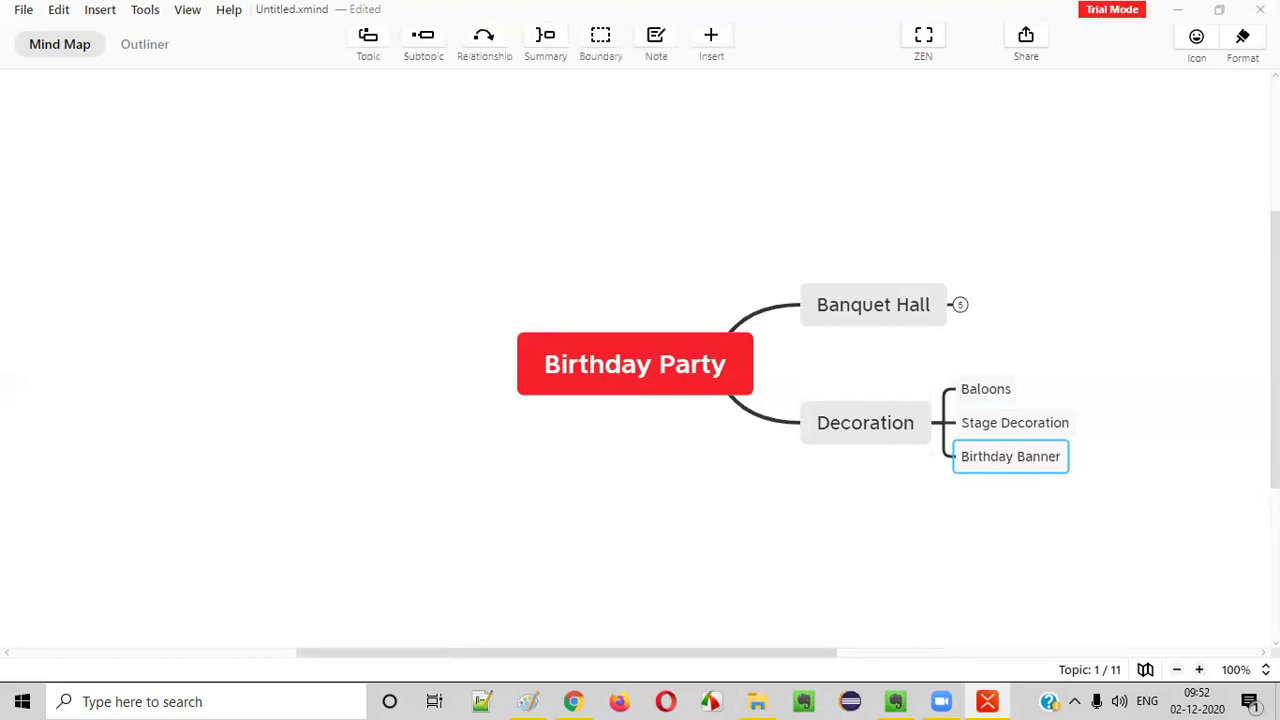
- Add a main topic named "Events" after Decoration and give it a subtopic named "Magic Show"
left_click(847, 427)
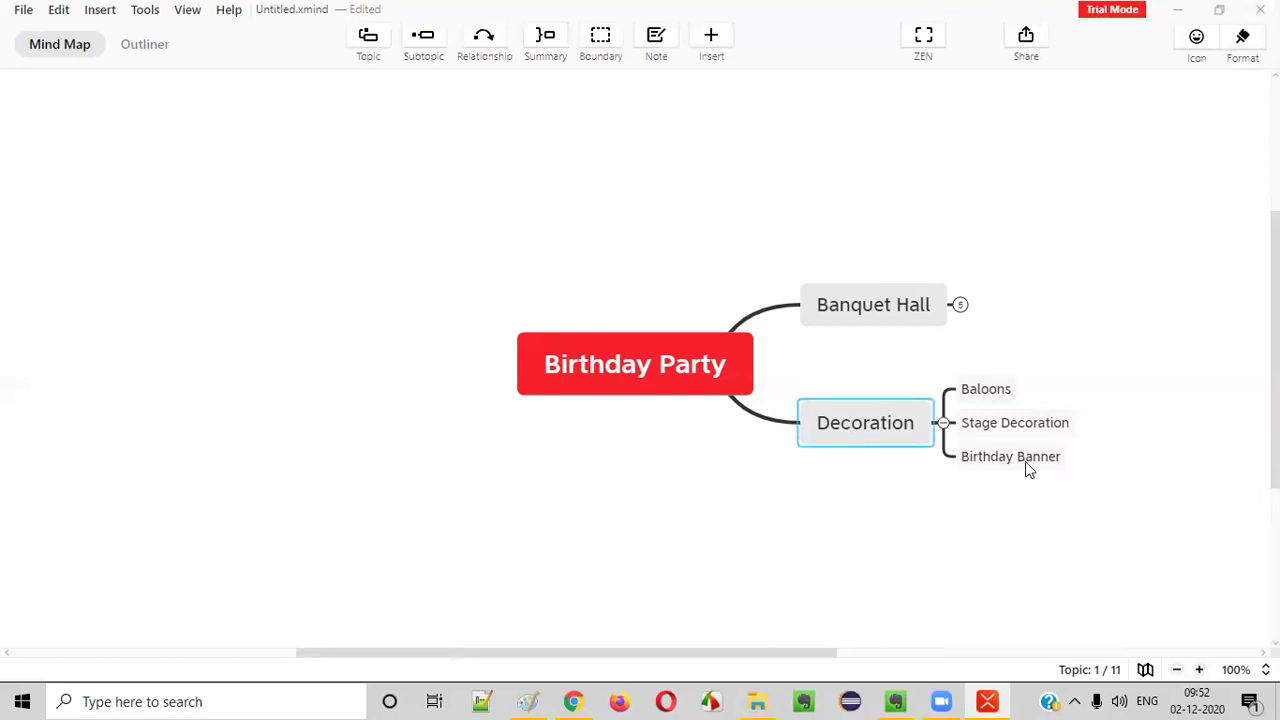
key("Return")
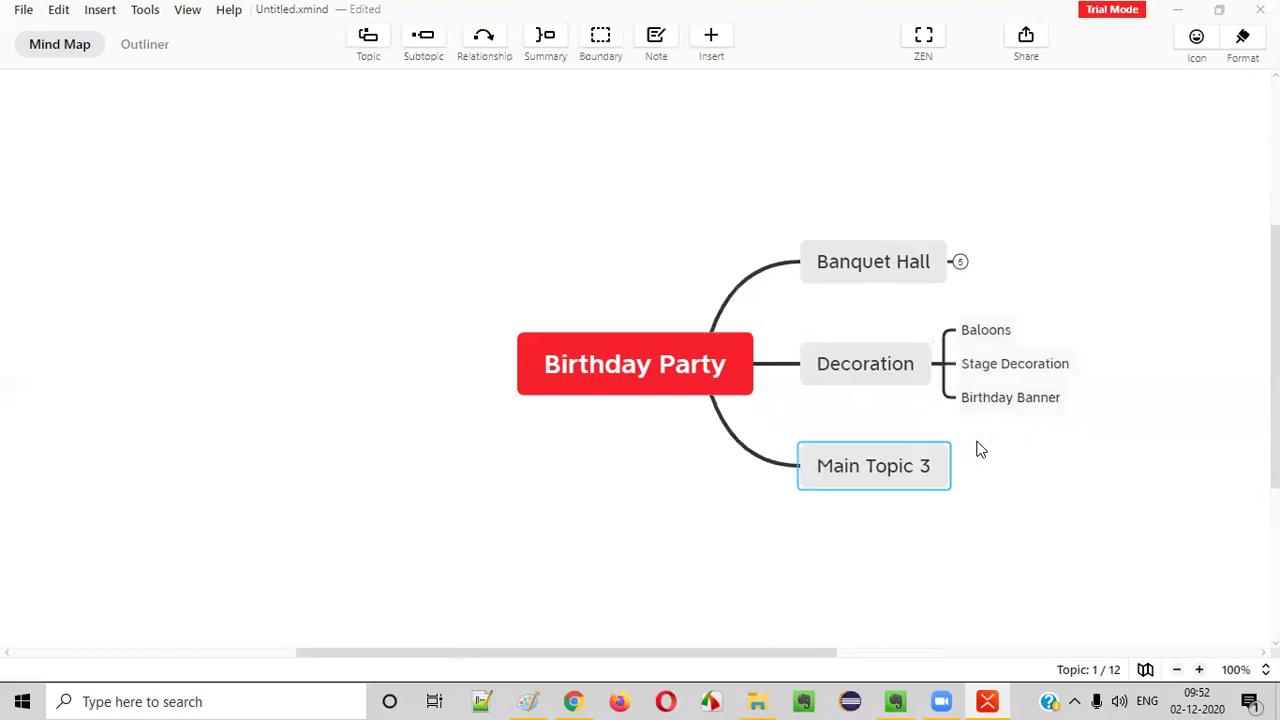
type("Events")
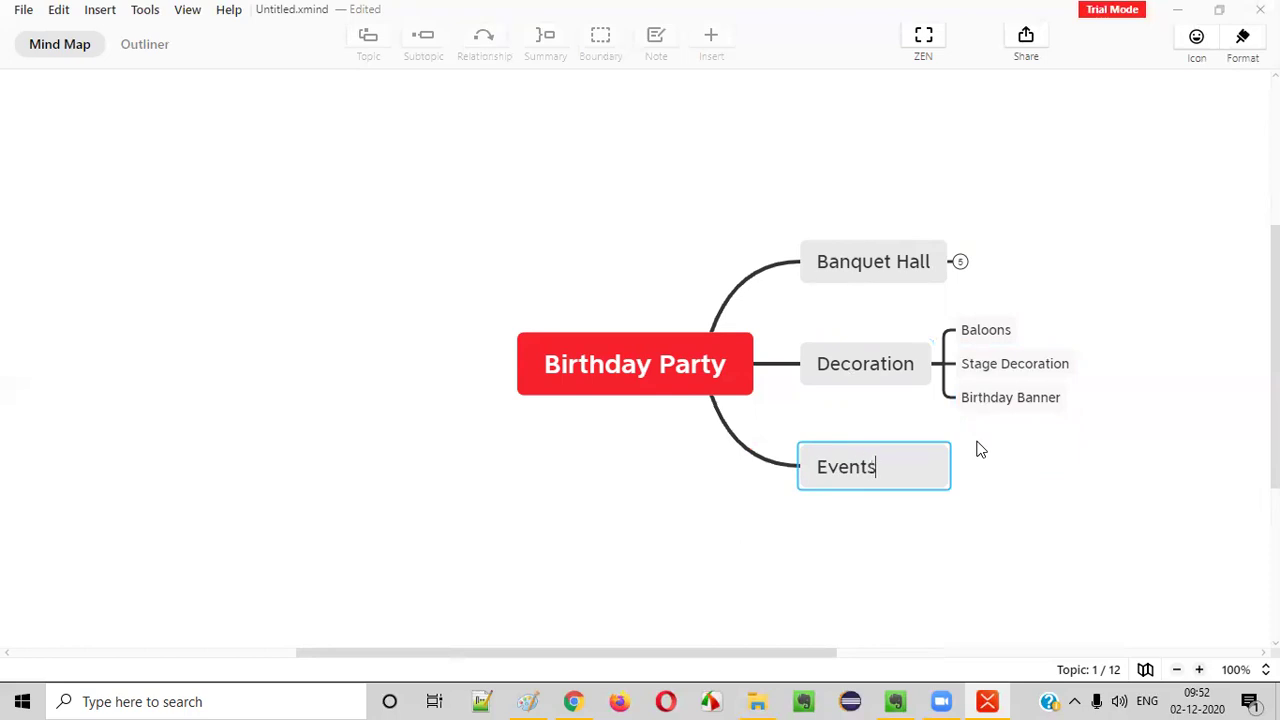
key("Return")
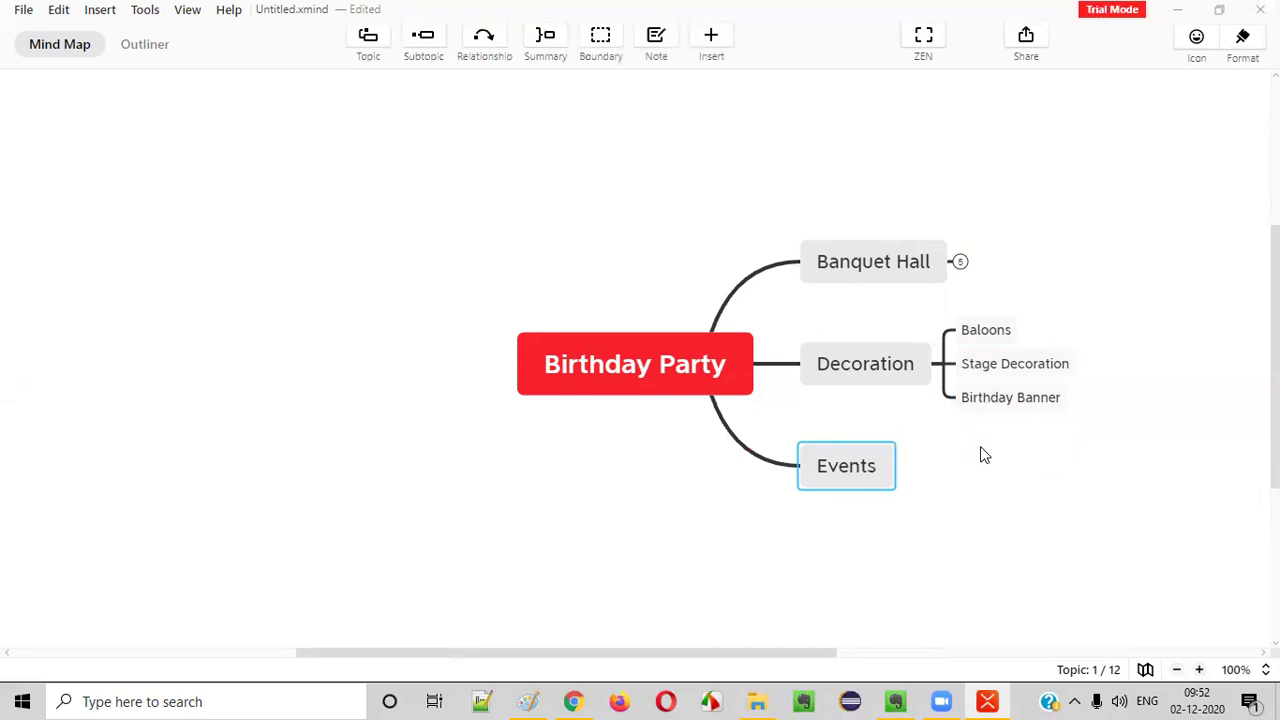
key("Tab")
type("M")
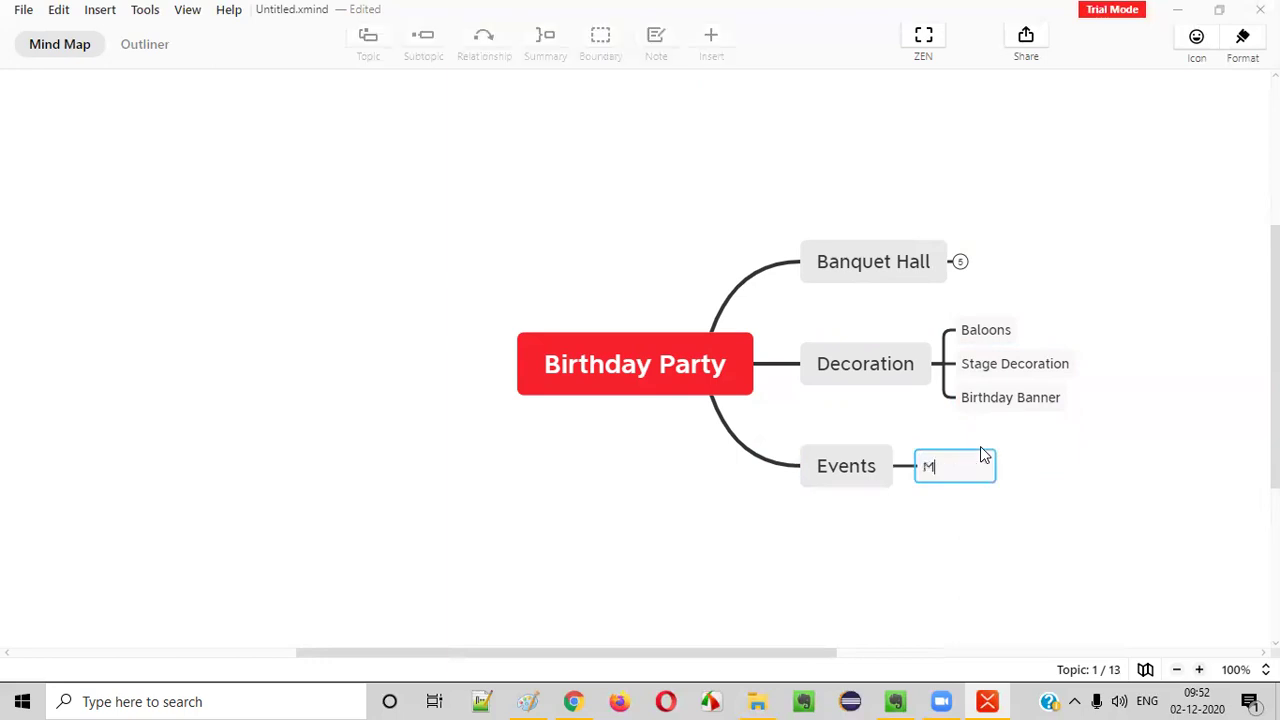
type("agic Show")
key("Return")
- Add a main topic named "Invite" after Events
left_click(875, 462)
key("Return")
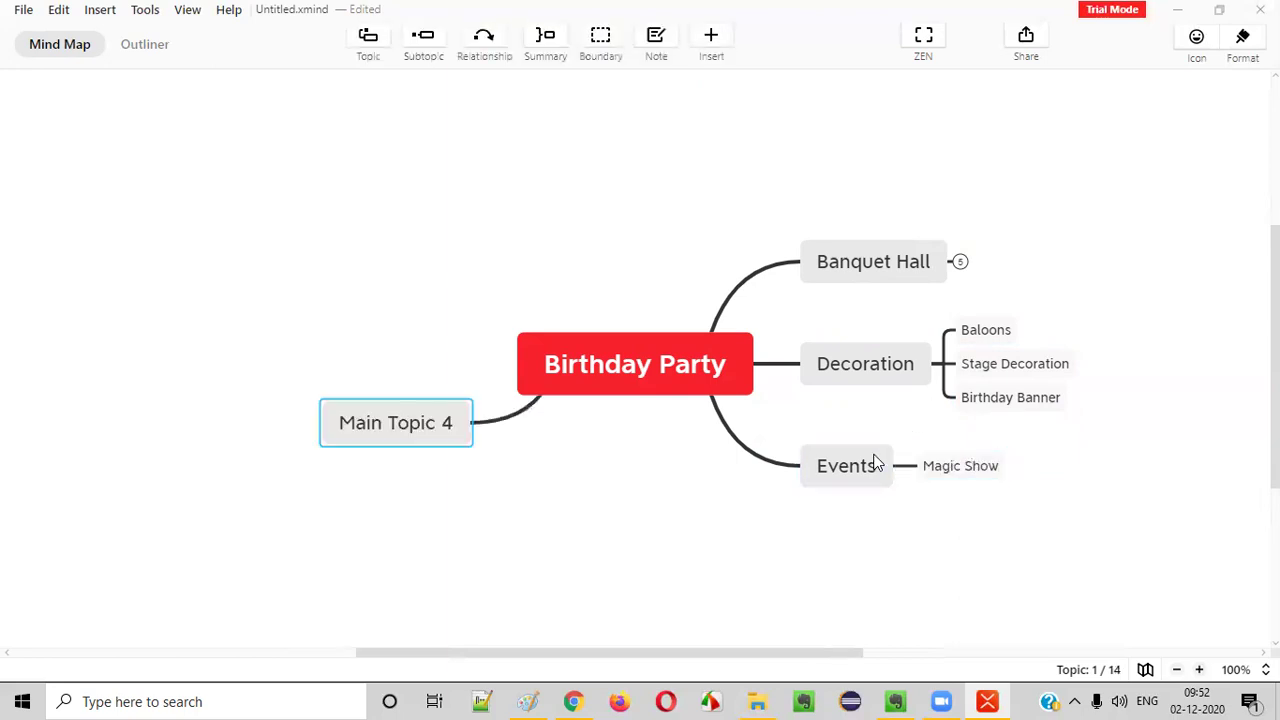
type("Invite")
key("Return")
left_click(1166, 186)
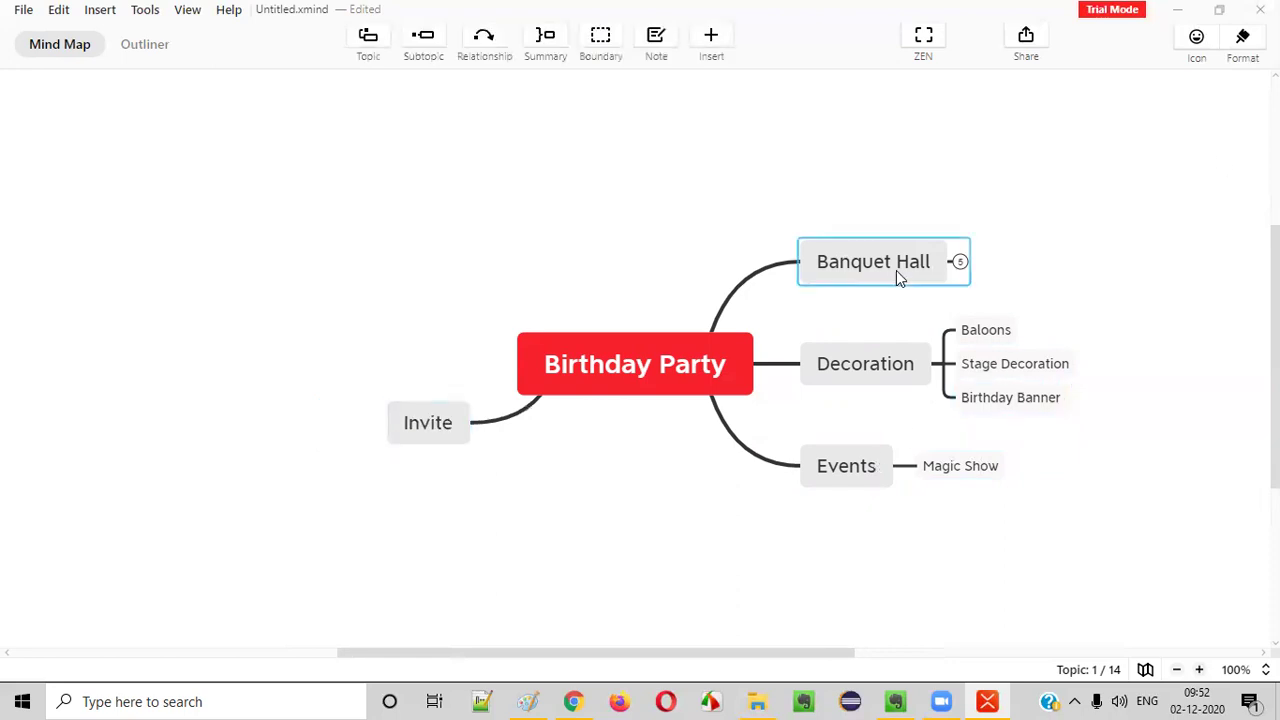
- Add a subtopic named "Nail Painting" after Magic Show under Events
left_click(858, 476)
left_click(974, 472)
key("Return")
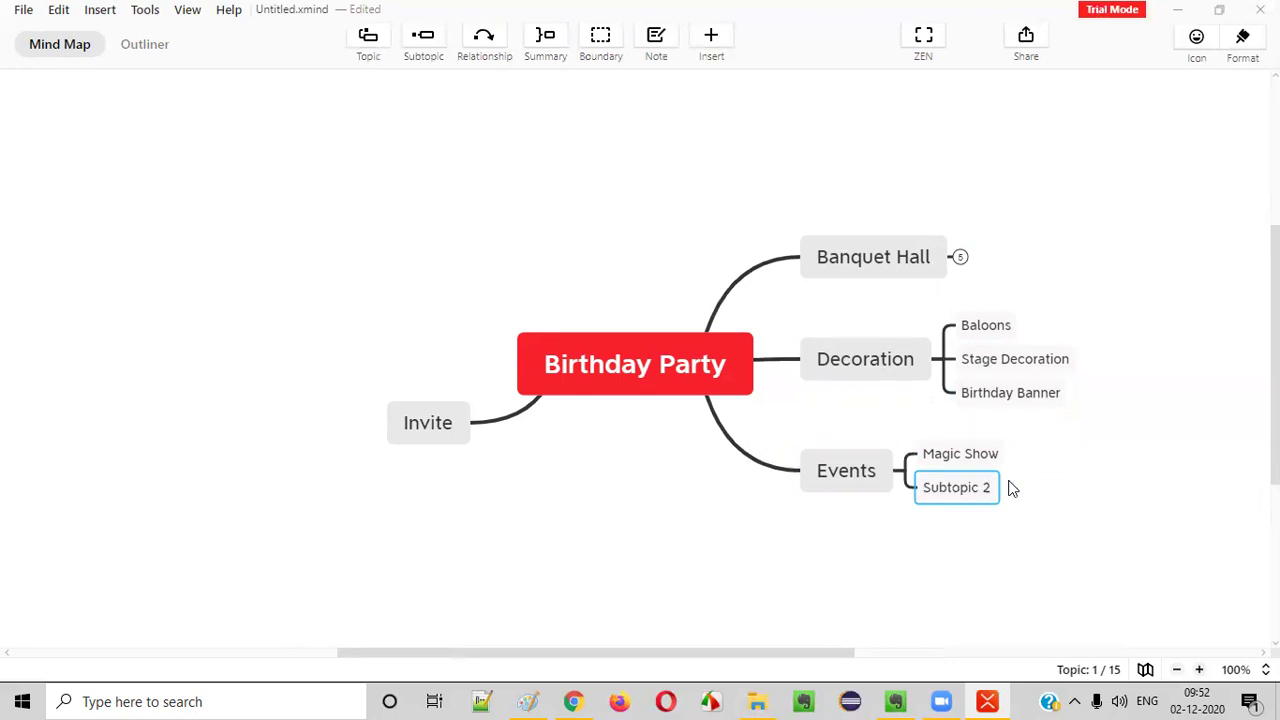
type("Nail Painting")
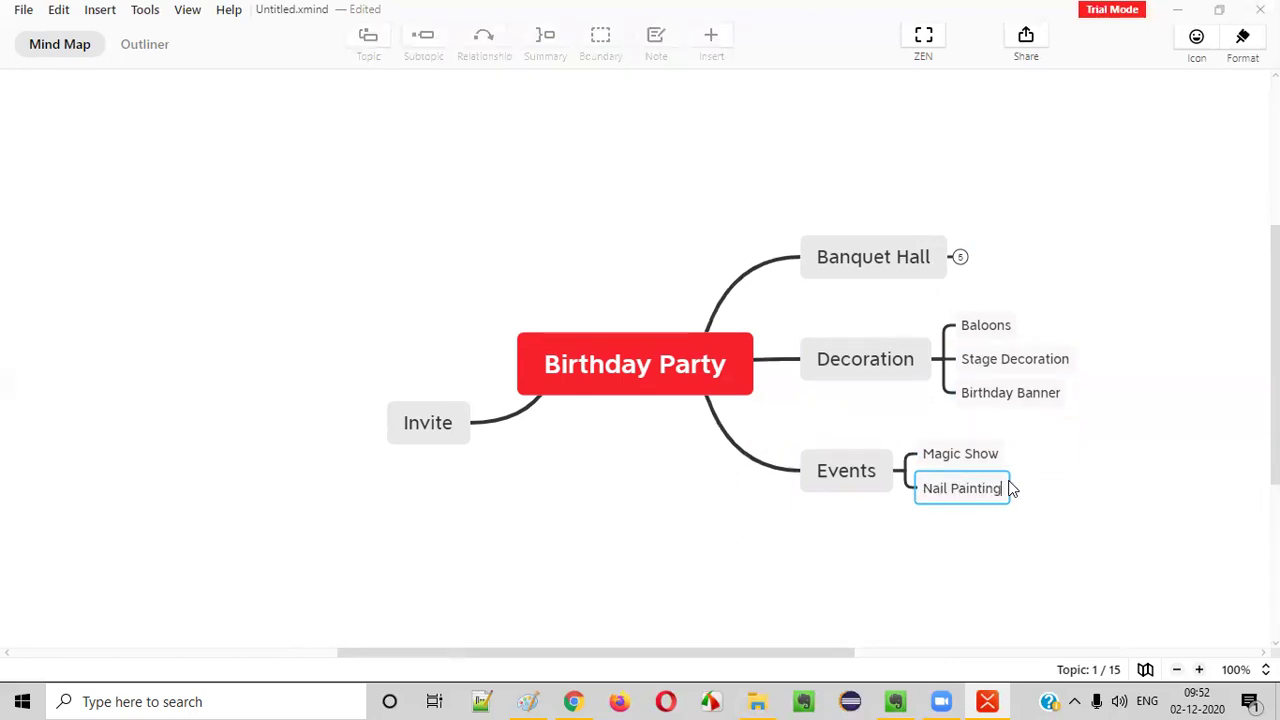
key("Return")
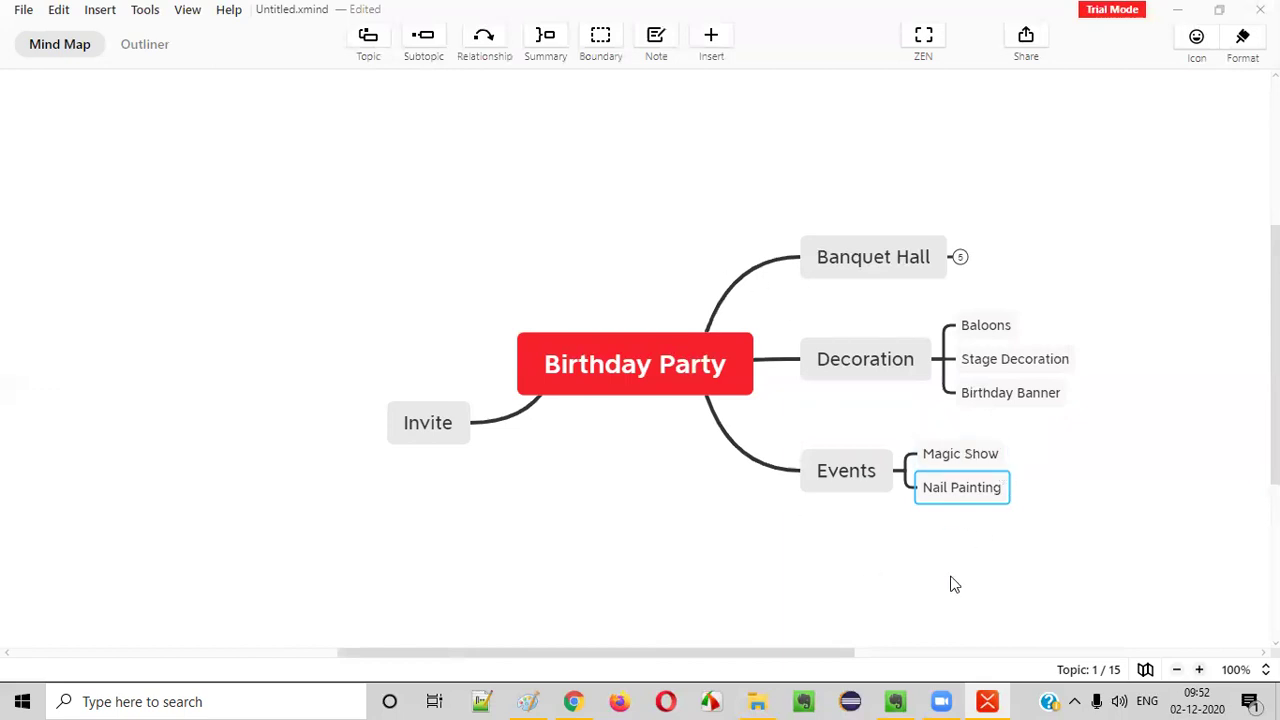
- Add a subtopic named "List of Guests" under Invite
left_click(457, 424)
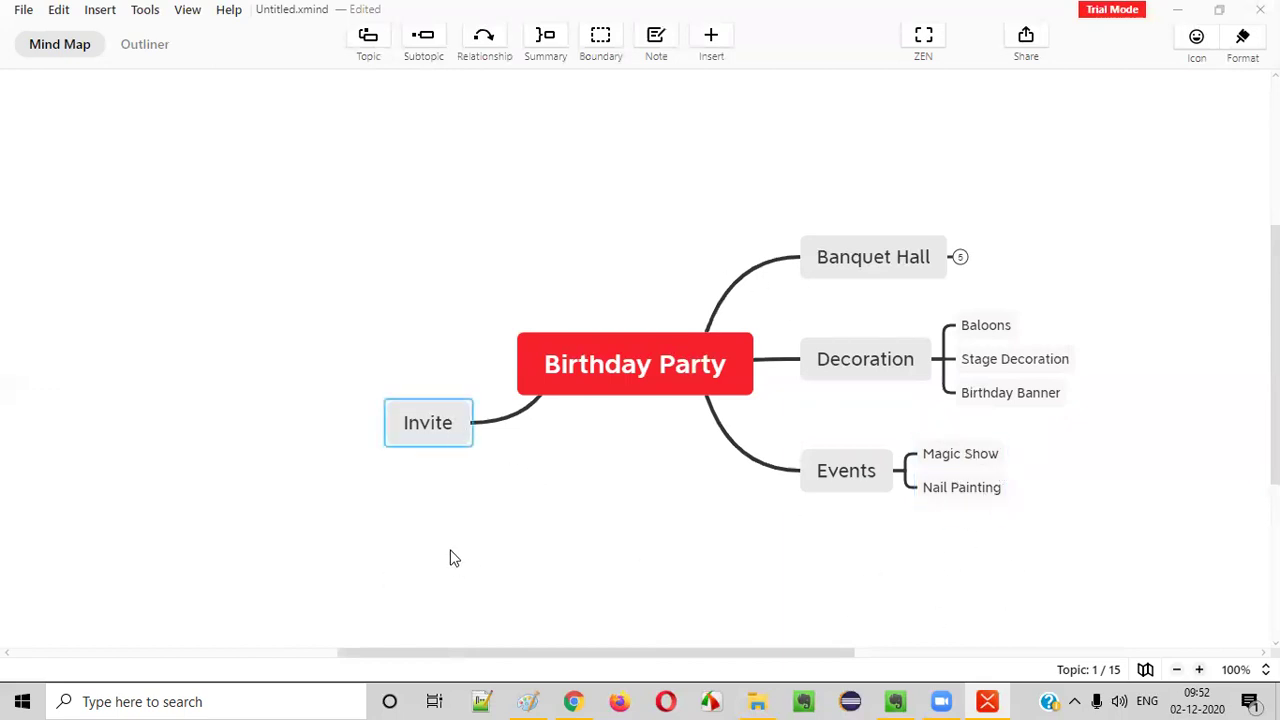
key("Tab")
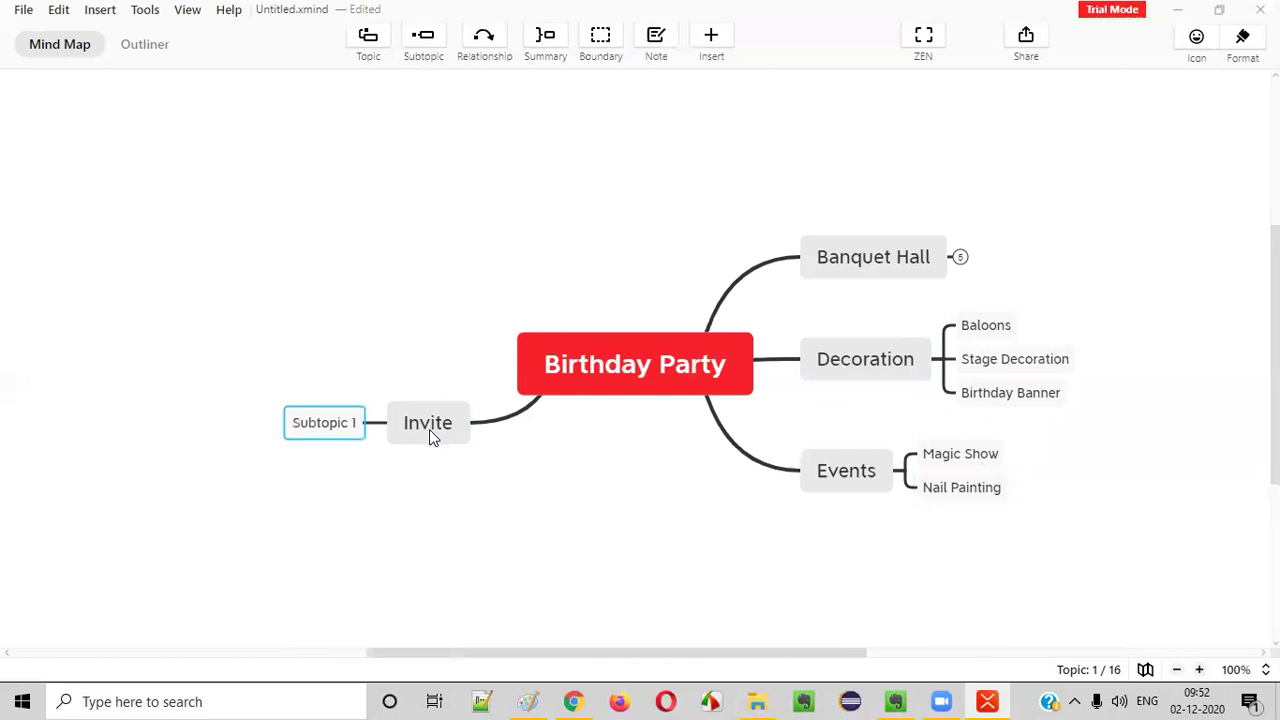
type("L")
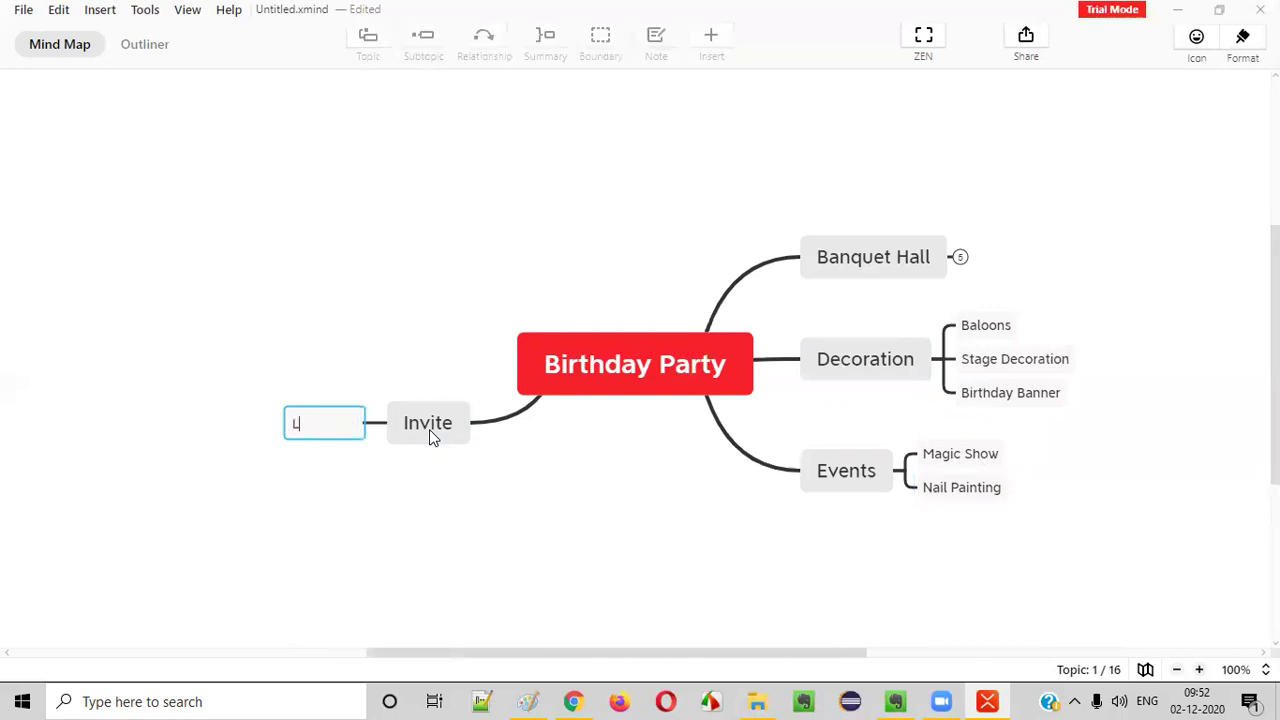
type("ist of Guests")
key("Return")
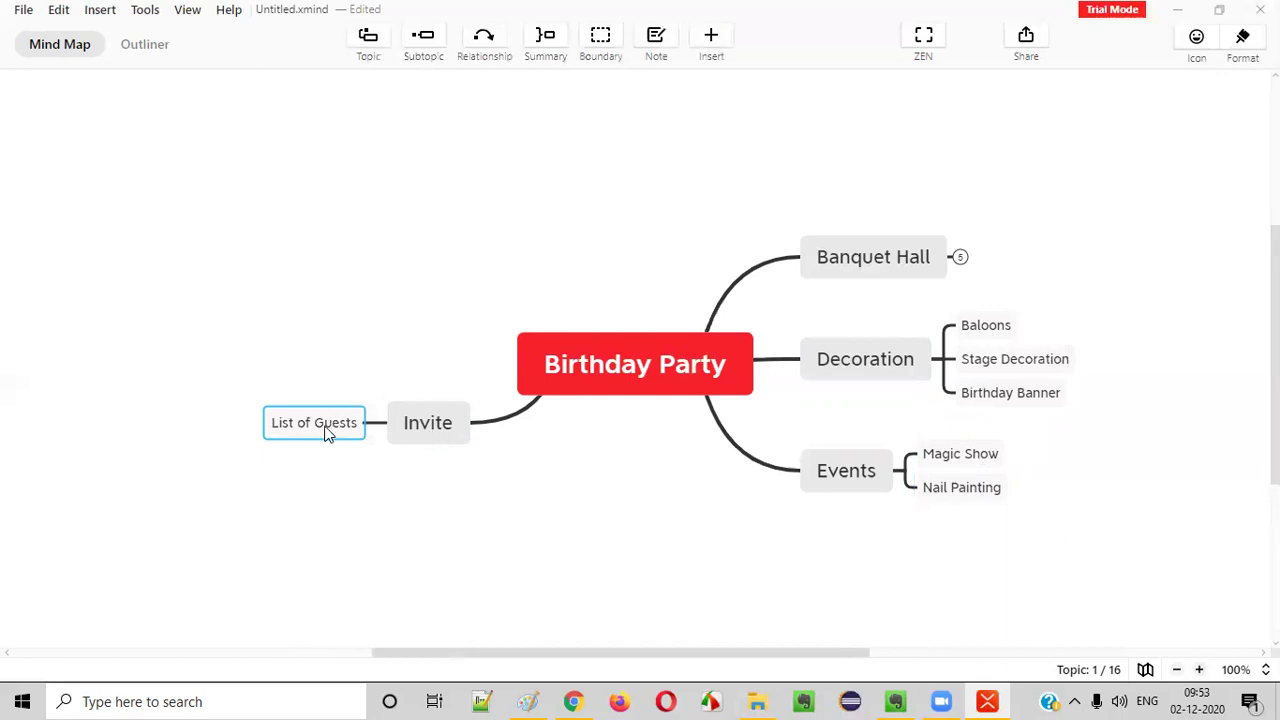
- Add three subtopics after List of Guests, each holding a guest's first name, and collapse the Invite branch
key("Return")
type("I")
key("BackSpace")
type("Arun")
key("Return")
type("Varun")
key("Return")
key("Return")
type("Tharun")
key("Return")
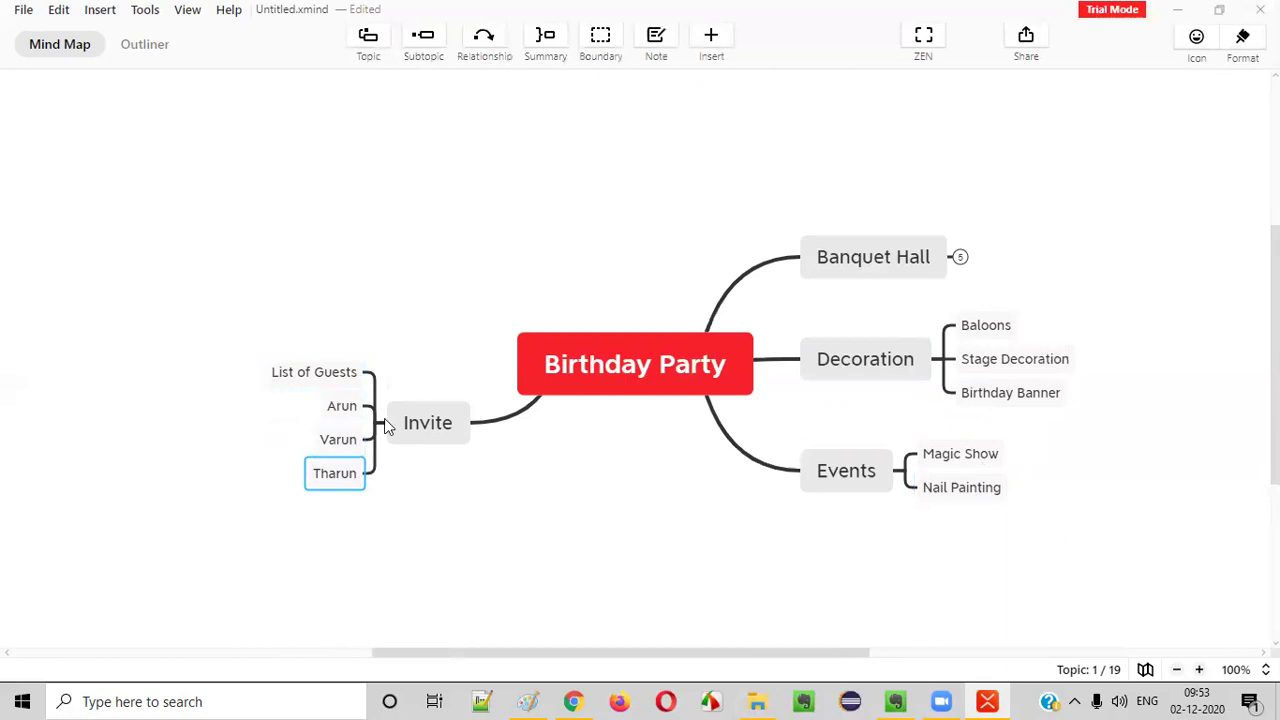
left_click(374, 422)
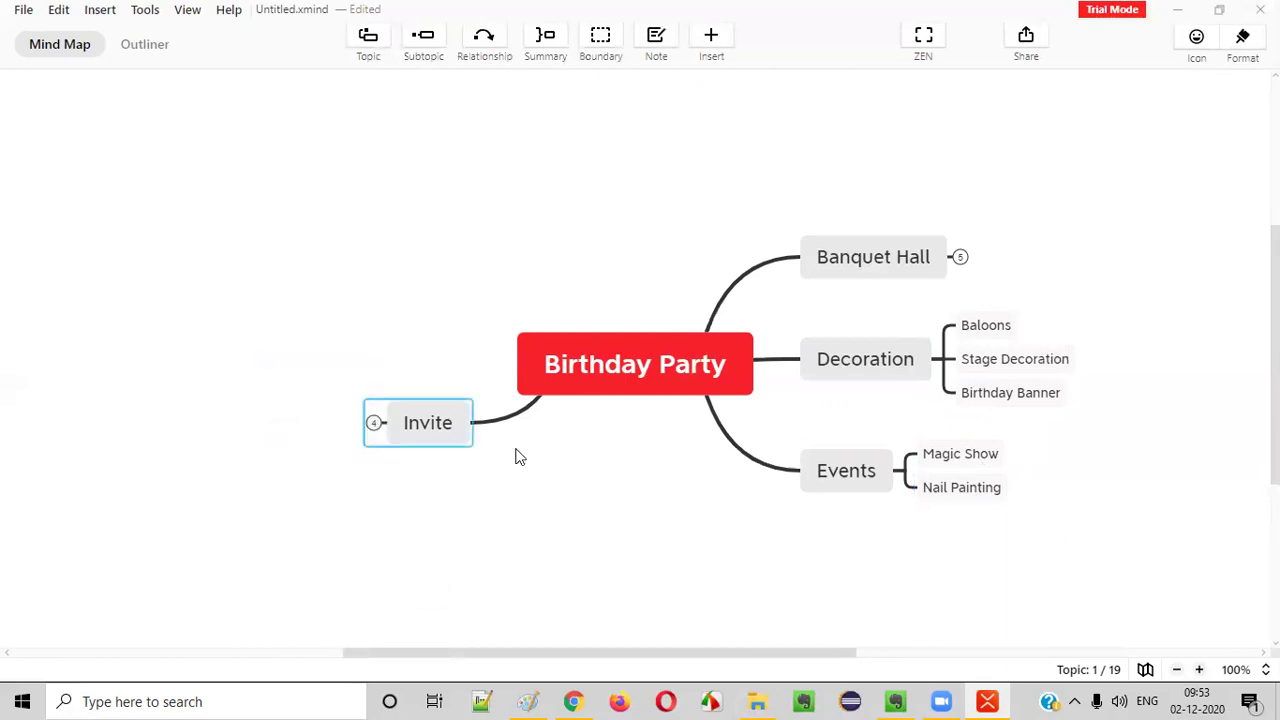
- Collapse the Decoration and Events branches and add a main topic named "Food" after Invite
left_click(945, 362)
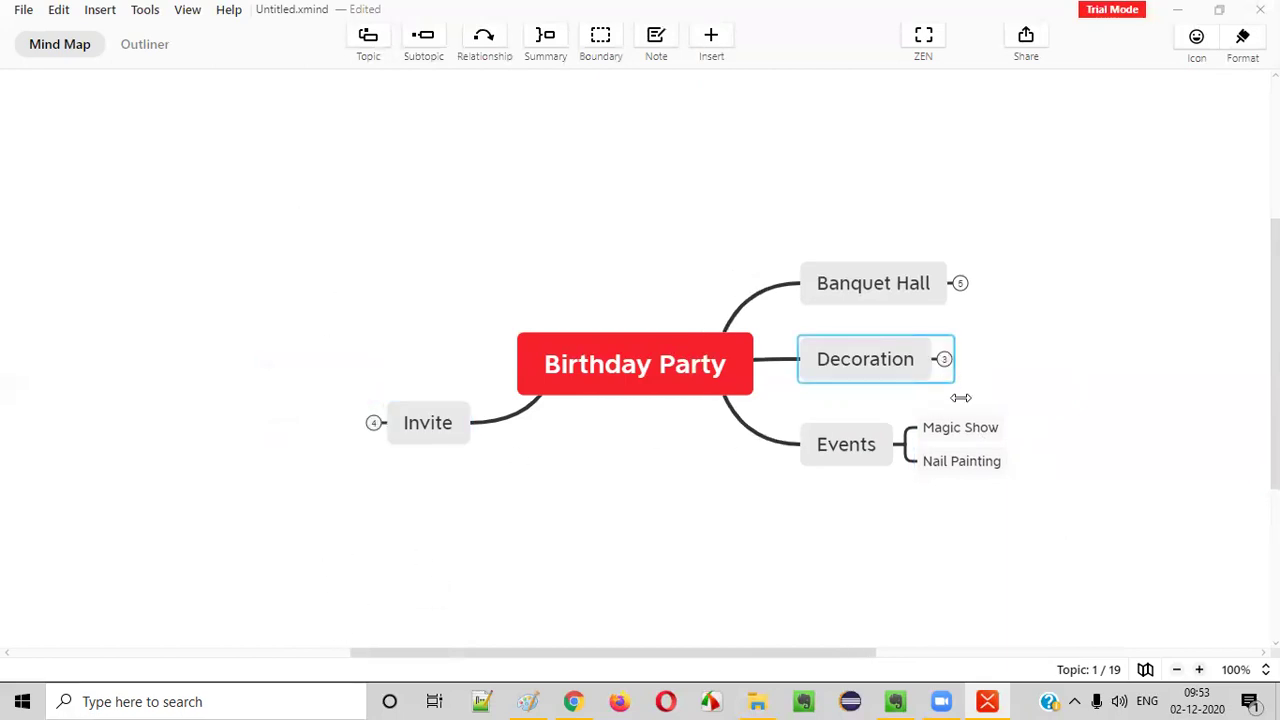
left_click(904, 455)
left_click(455, 440)
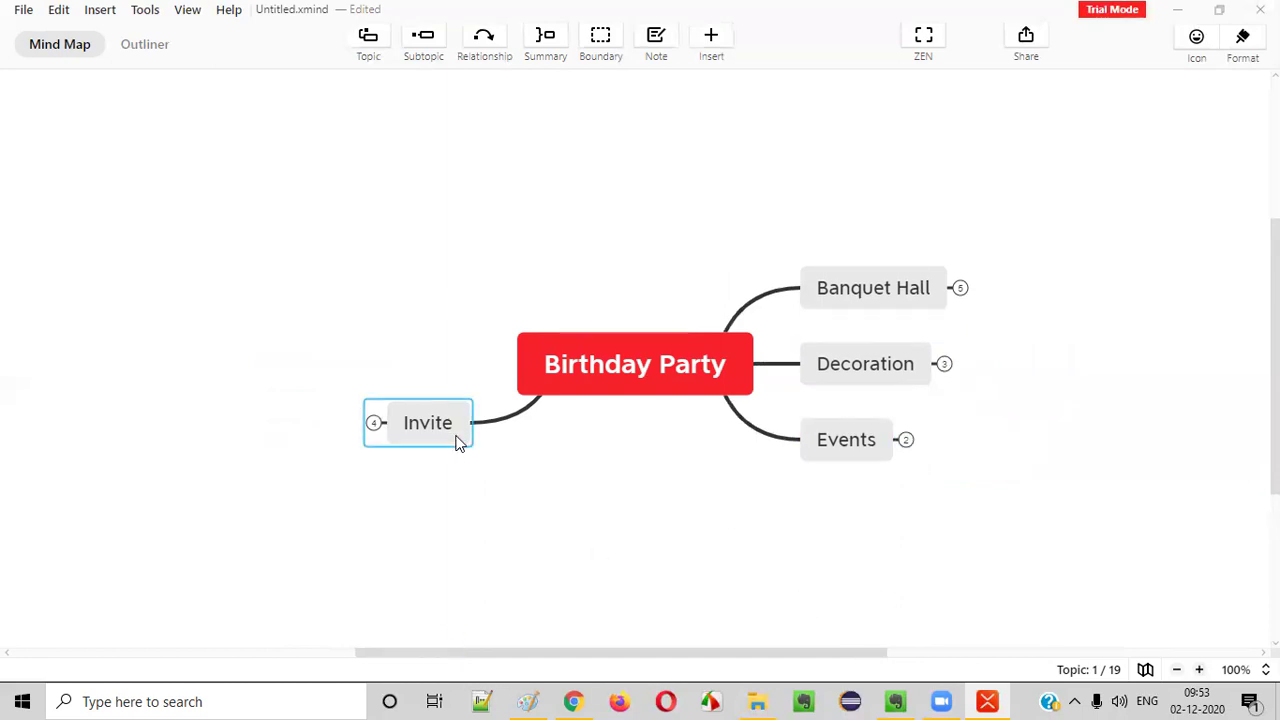
key("Return")
type("Food")
key("Return")
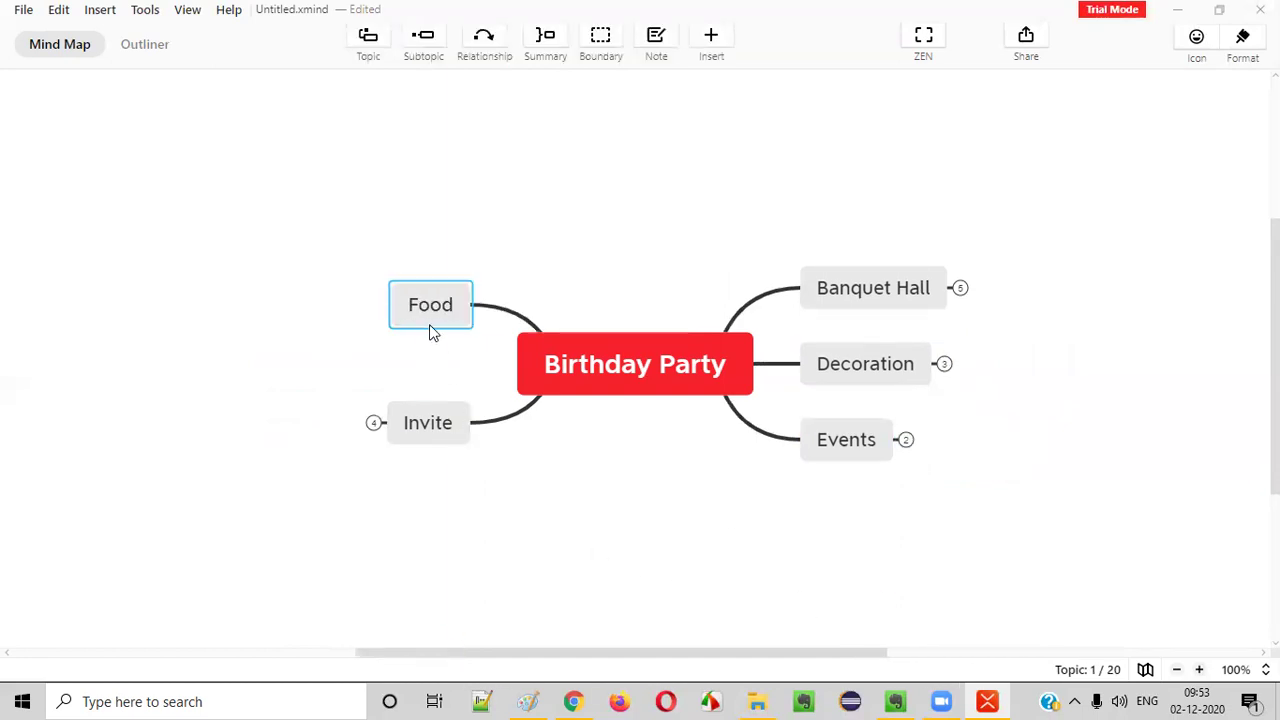
- Add two subtopics named "Cupcakes" and "Chocolates" under Food
left_click(607, 372)
left_click(423, 304)
key("Tab")
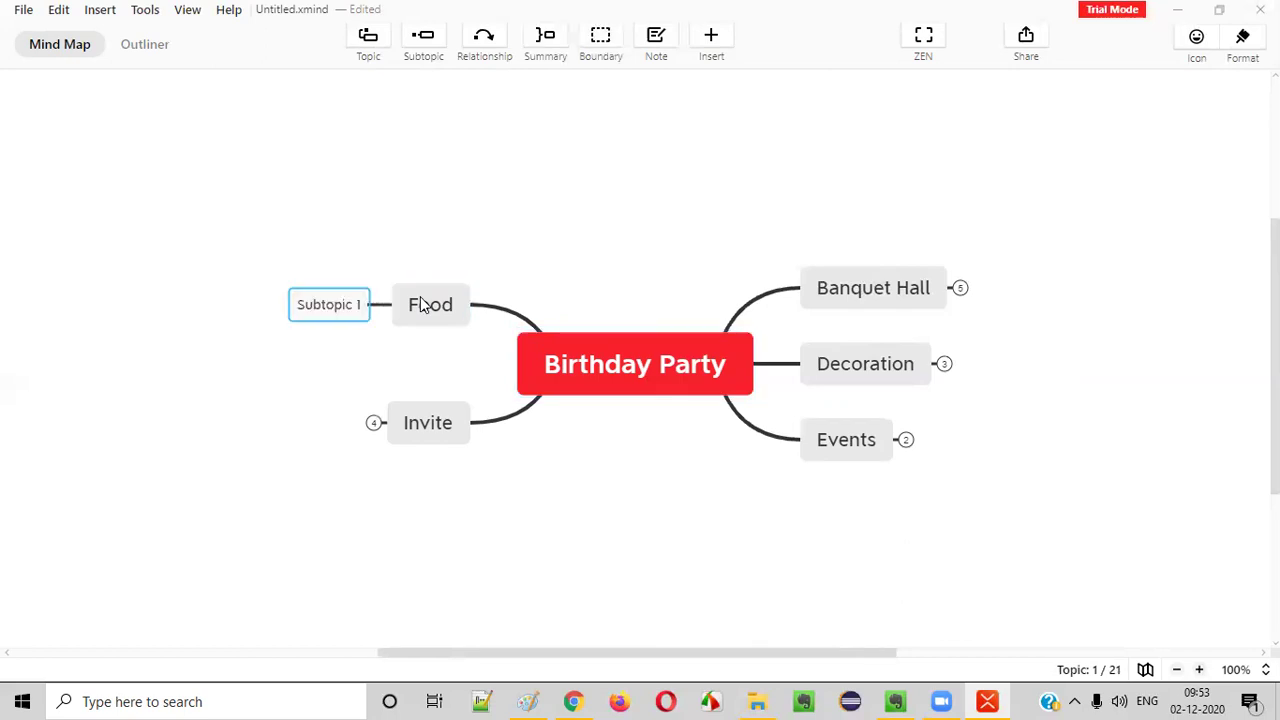
type("Cup")
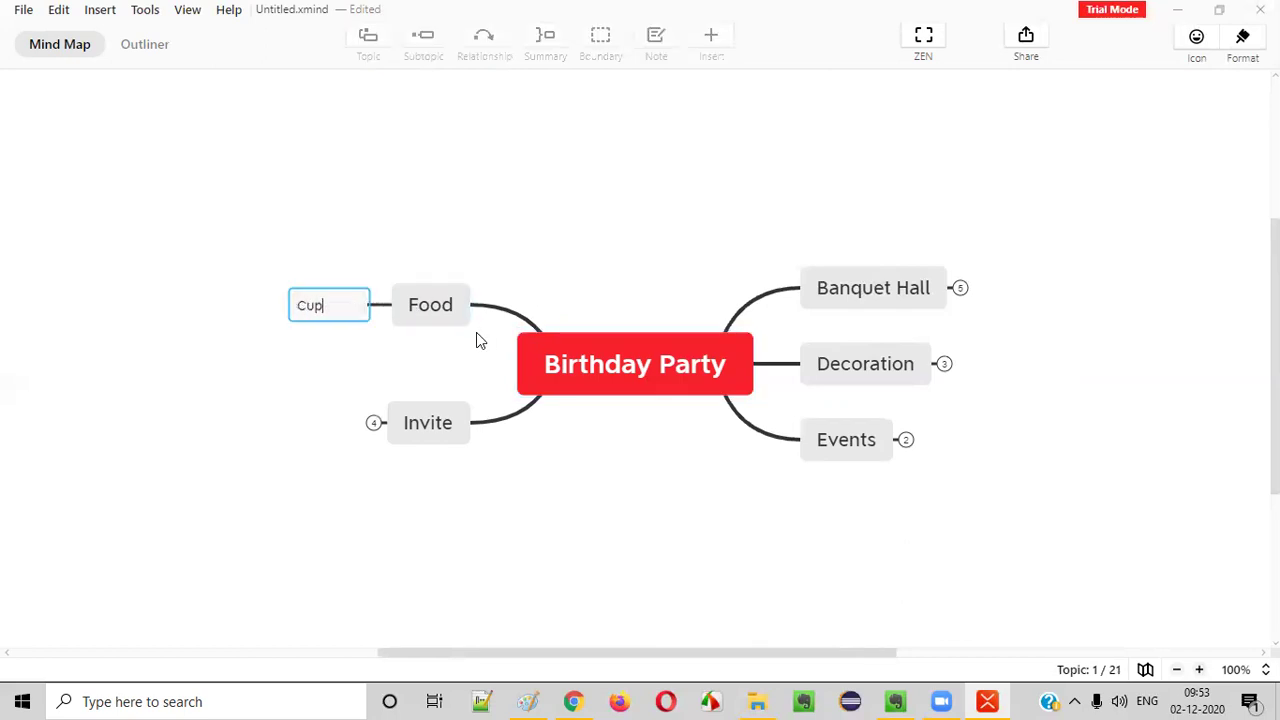
type("cakes")
key("Return")
key("Return")
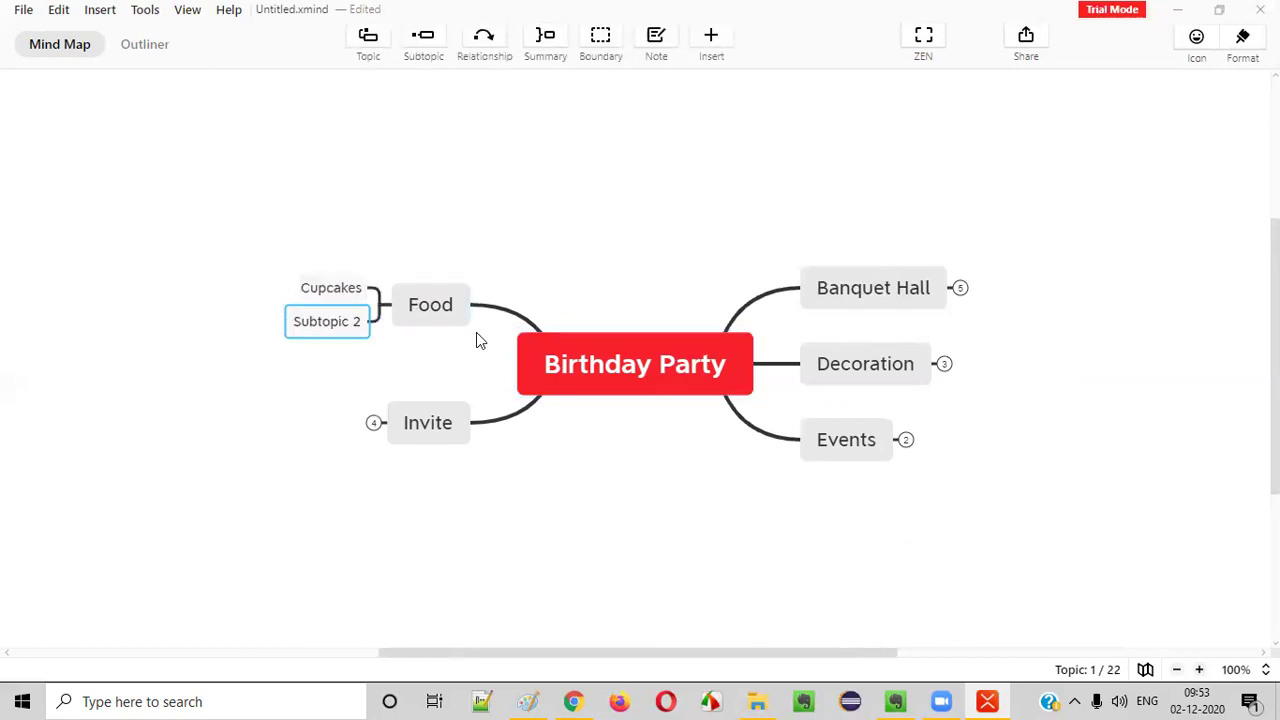
type("Chocolates")
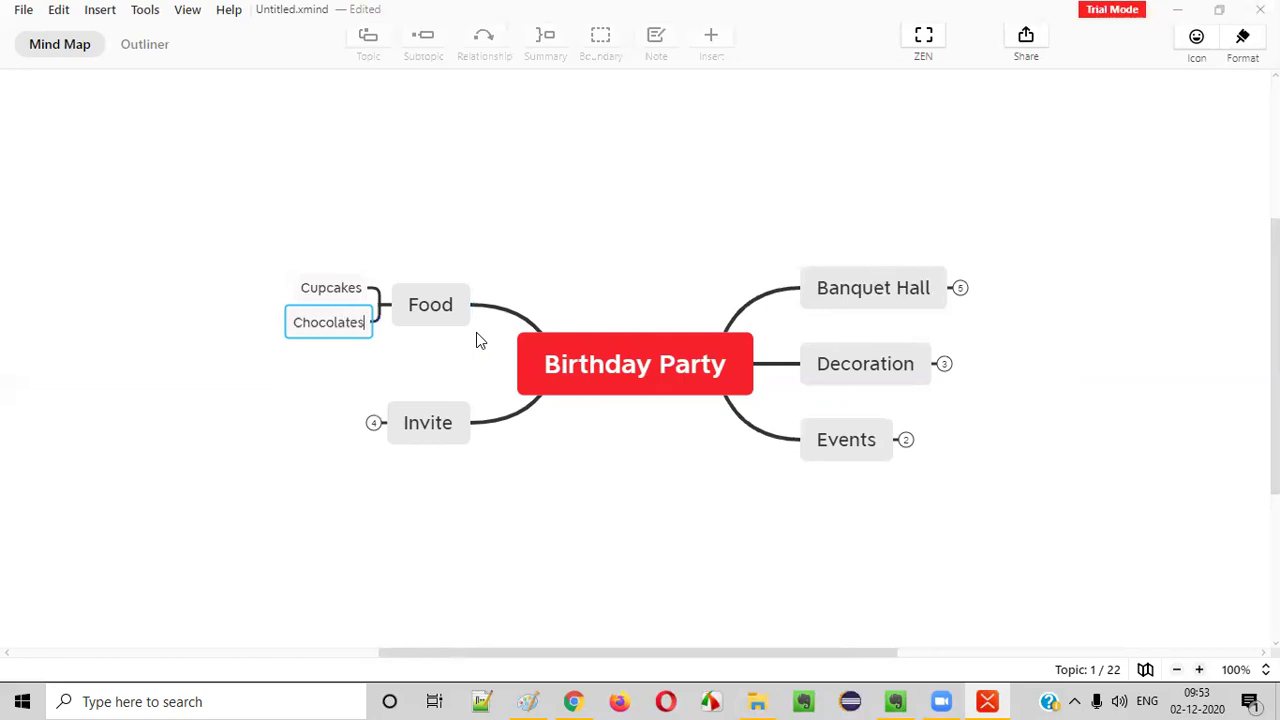
key("Return")
- Add a subtopic named "Bakery Items" after Chocolates and collapse the Food branch
key("Return")
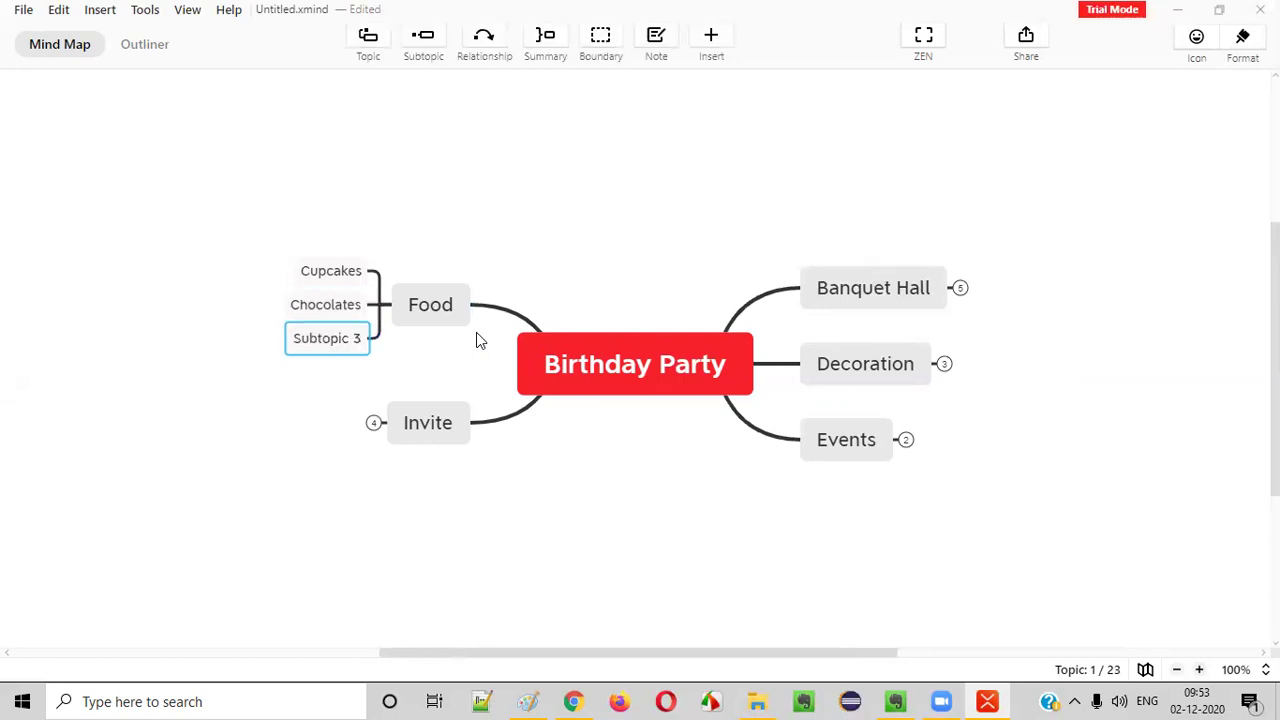
type("Genera")
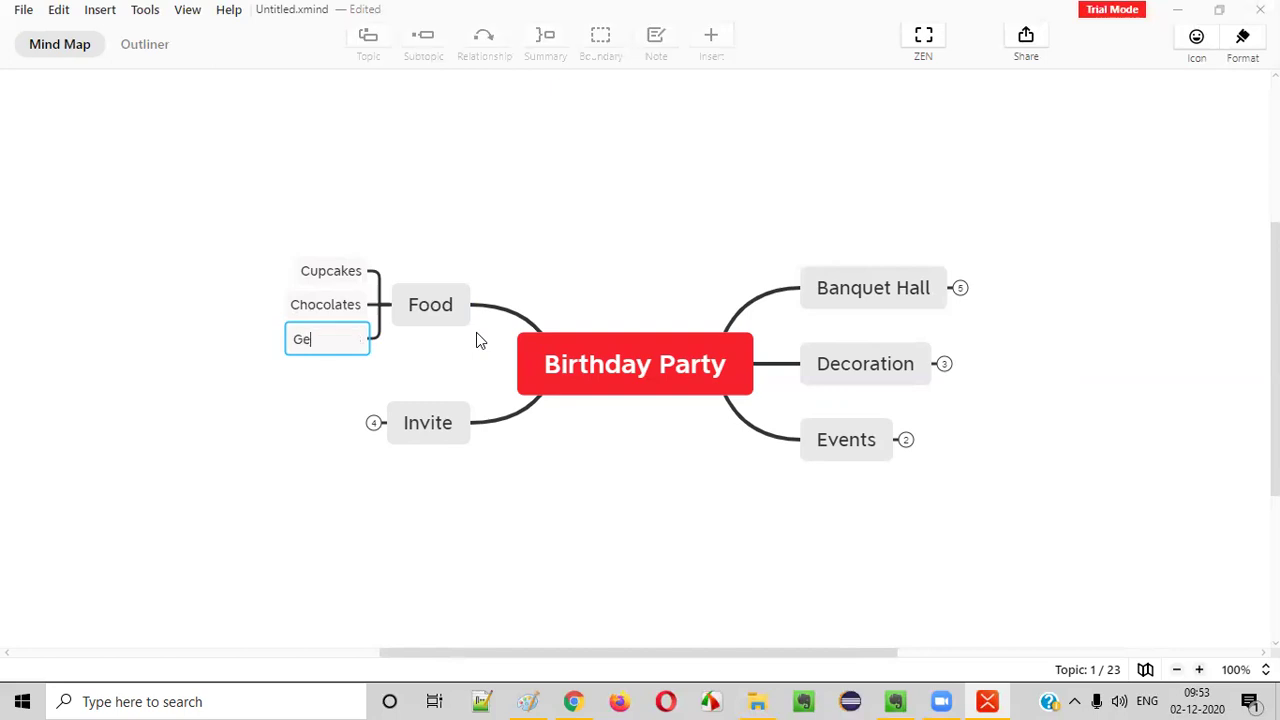
key("BackSpace")
key("BackSpace")
key("BackSpace")
key("BackSpace")
key("BackSpace")
key("BackSpace")
type("Bakery Items")
key("Return")
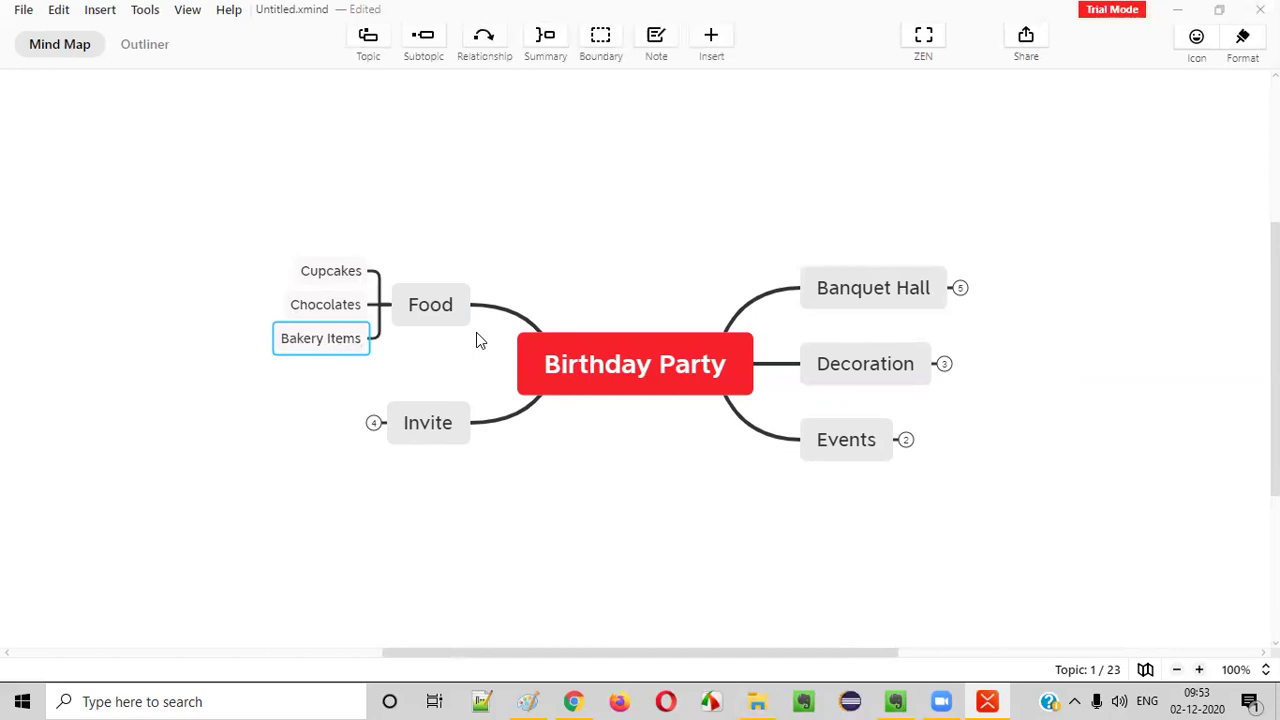
left_click(377, 304)
key("Right")
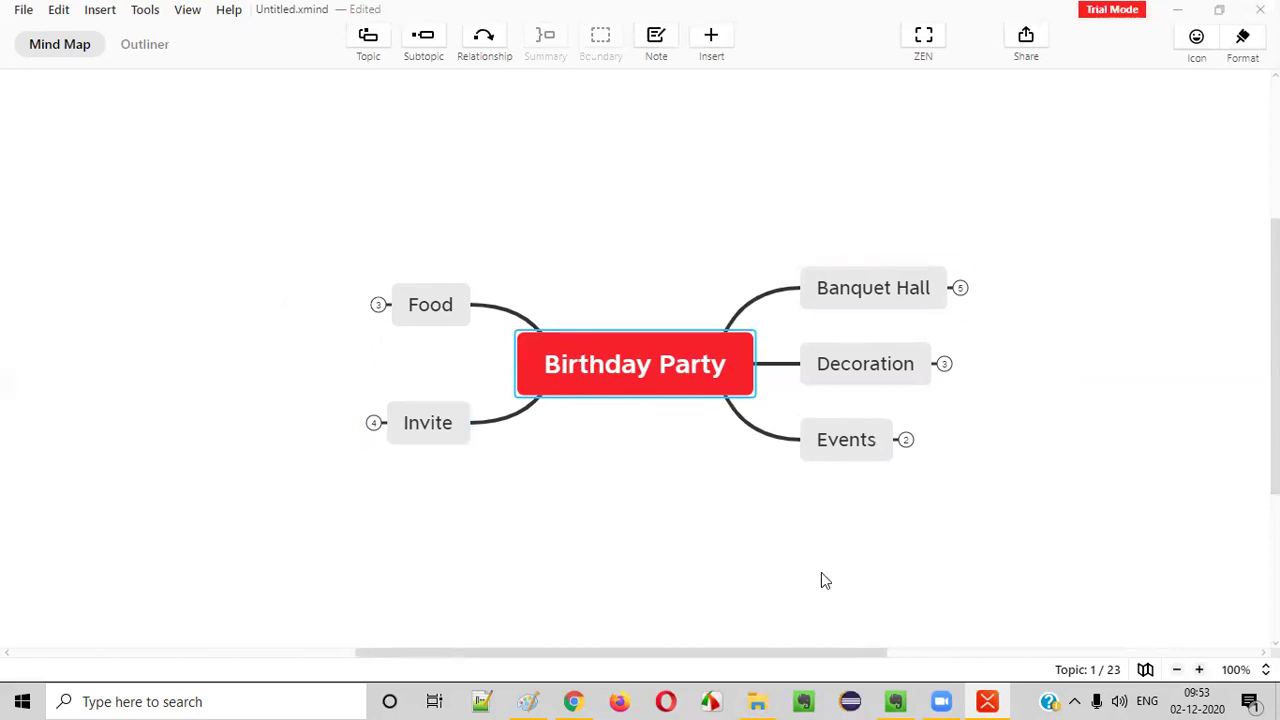
- Add a main topic named "Invitation Card" after Food
left_click(414, 296)
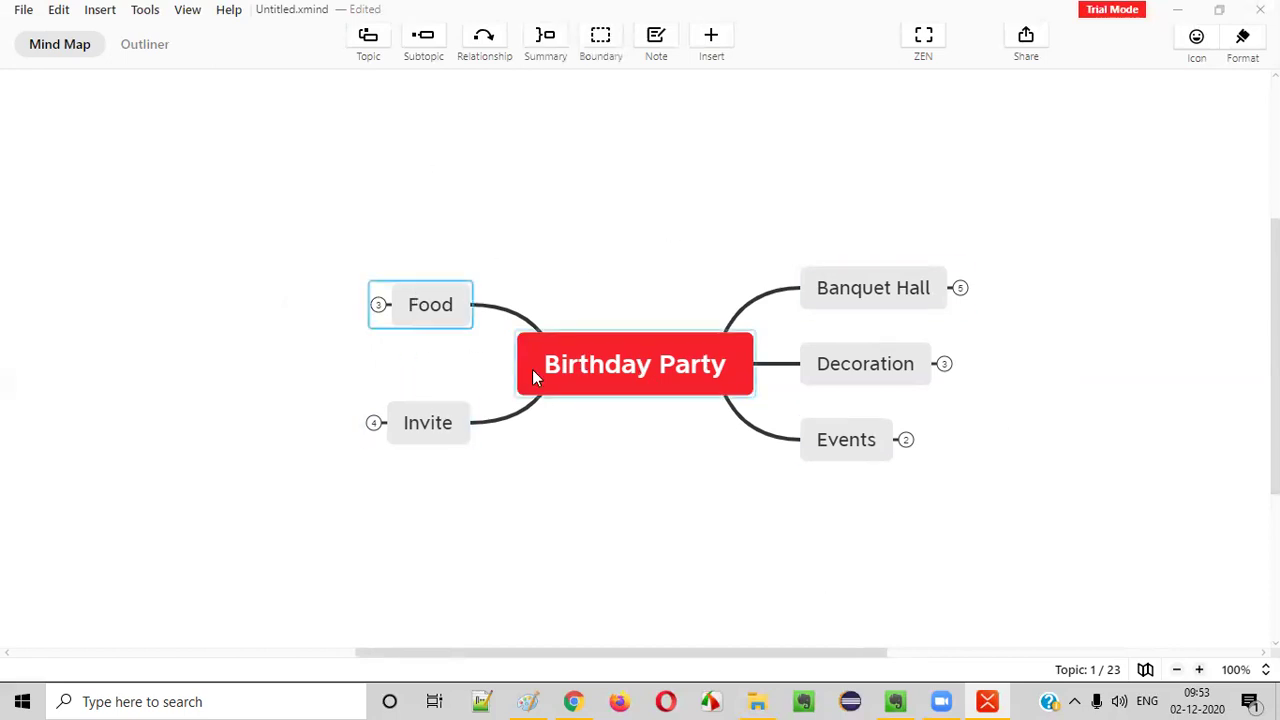
key("Return")
type("Inviting")
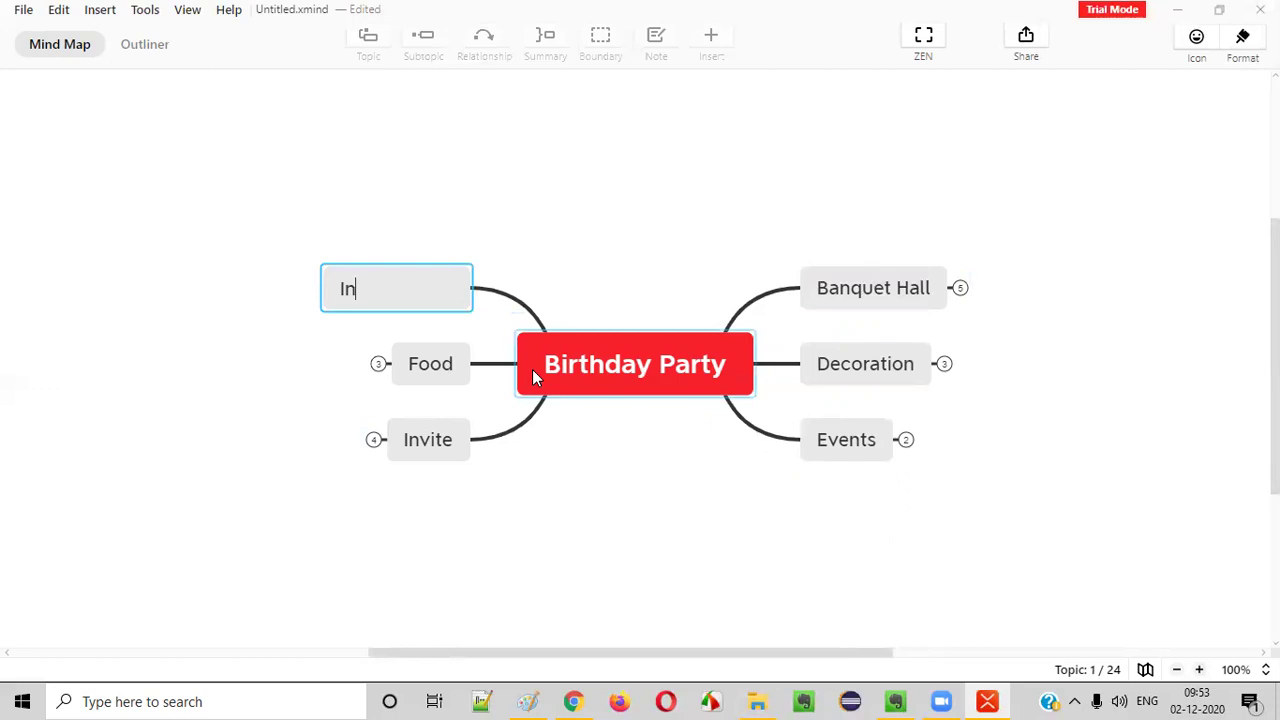
key("BackSpace")
key("BackSpace")
key("BackSpace")
key("BackSpace")
type("ATIO")
key("BackSpace")
key("BackSpace")
key("BackSpace")
key("BackSpace")
type("ation CARD")
key("BackSpace")
key("BackSpace")
key("BackSpace")
type("ard")
key("Return")
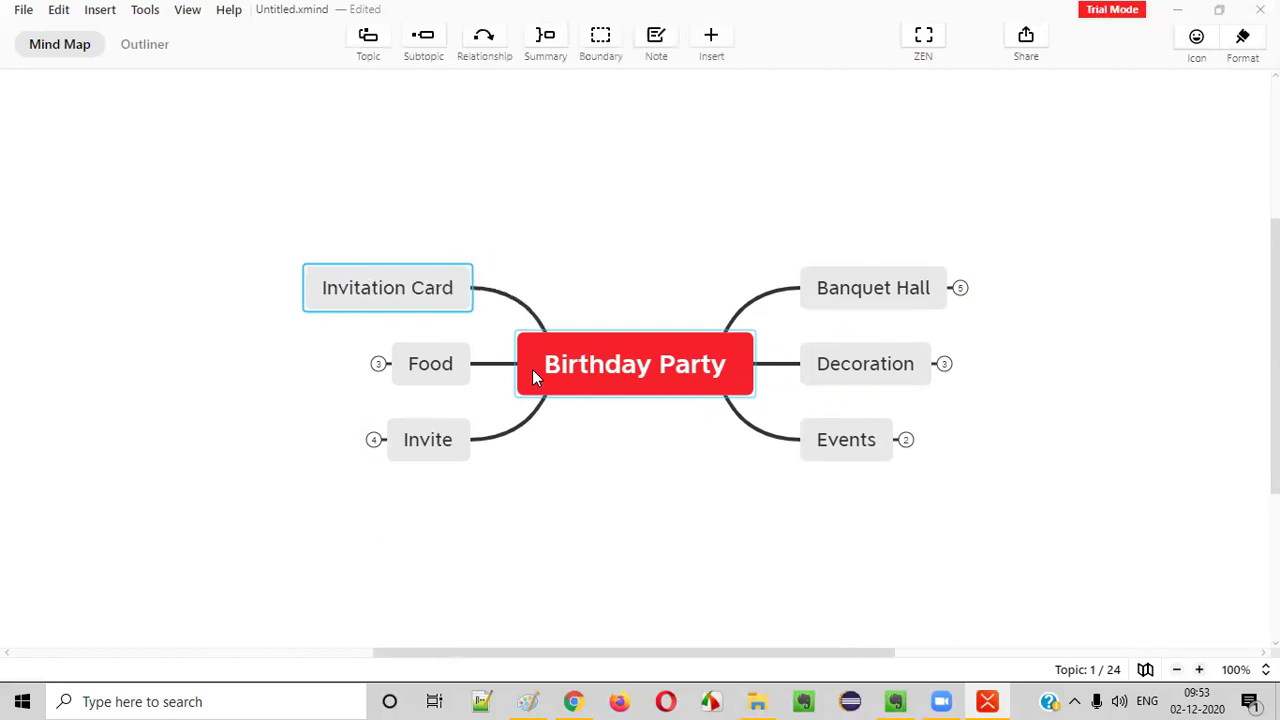
- Add nine more main topics with their default names after Invitation Card
left_click(652, 366)
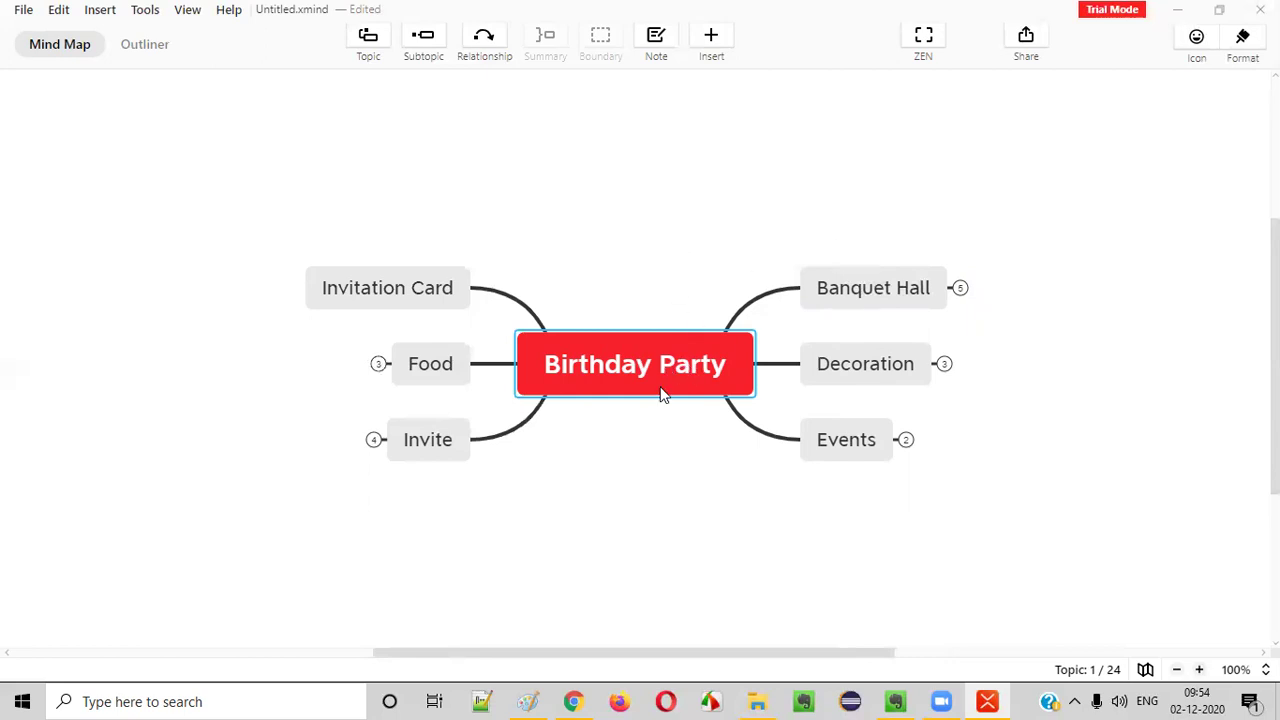
left_click(447, 288)
key("Return")
key("Return")
key("Return")
key("Return")
key("Return")
key("Return")
key("Return")
key("Return")
key("Return")
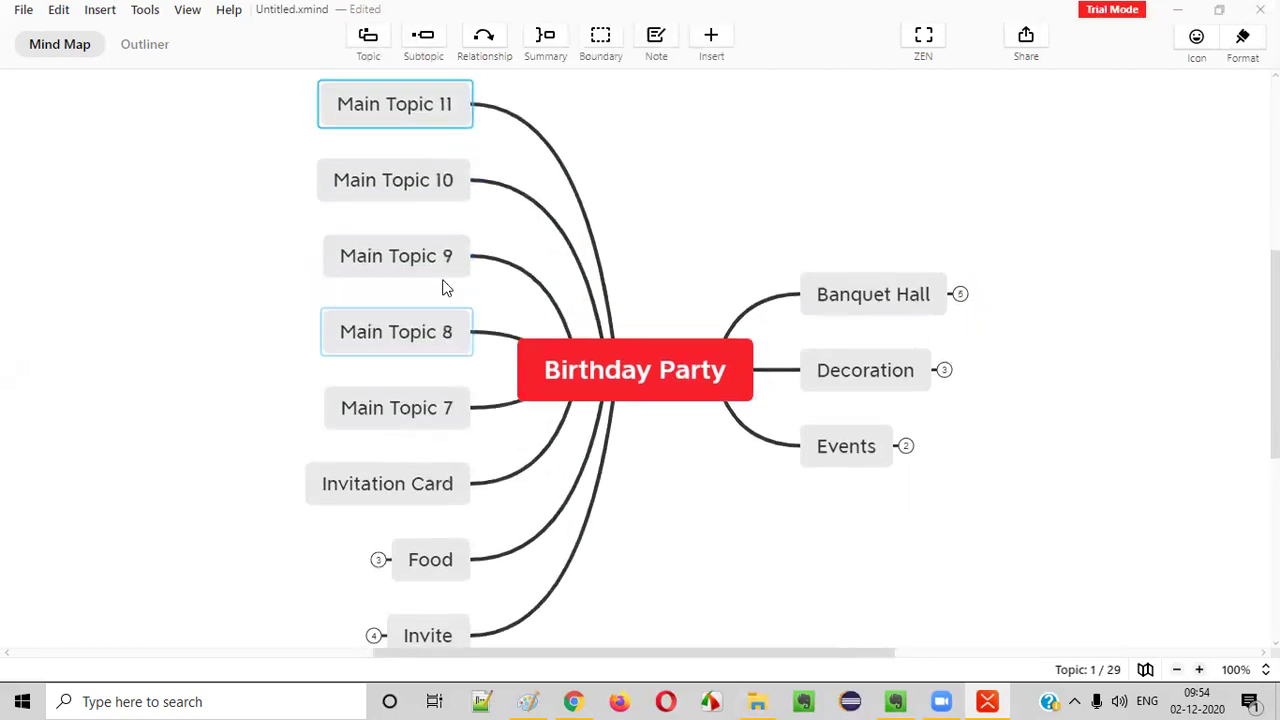
- Examine how the main topics are distributed on the two sides of the Birthday Party central topic
scroll(583, 391, "down", 5)
scroll(503, 211, "up", 5)
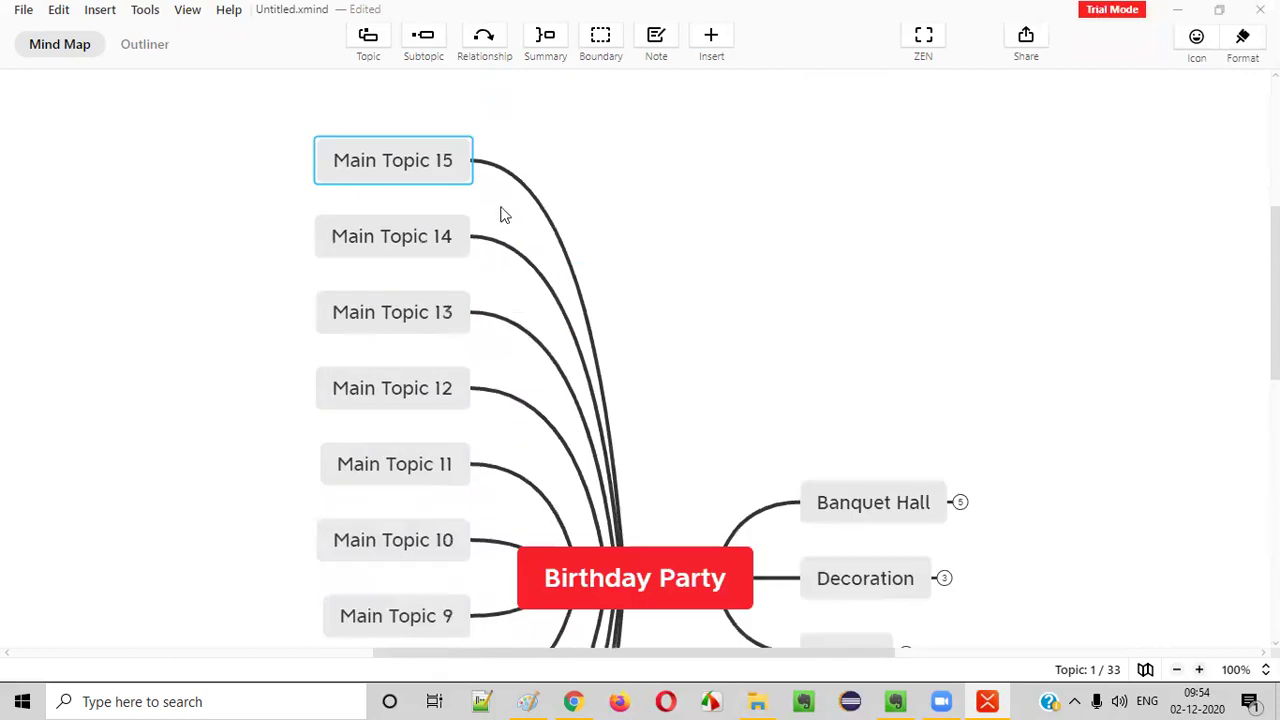
scroll(745, 327, "down", 1)
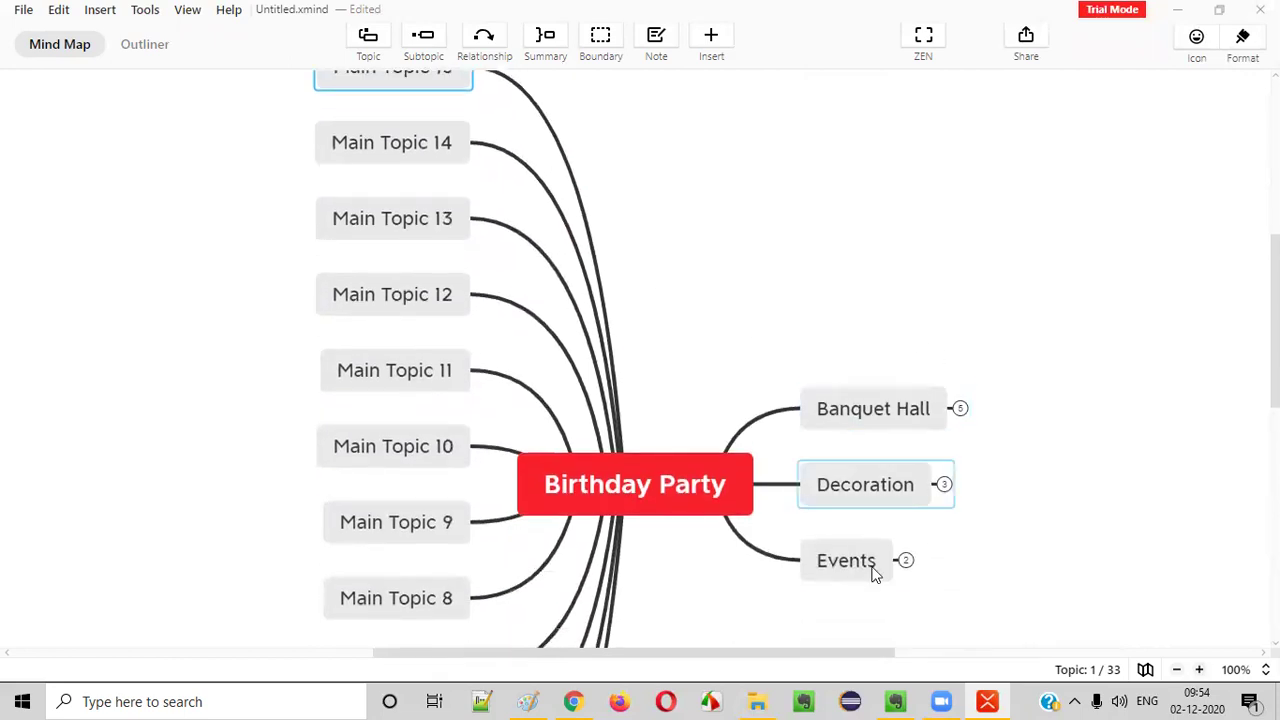
scroll(409, 396, "up", 3)
scroll(412, 420, "down", 8)
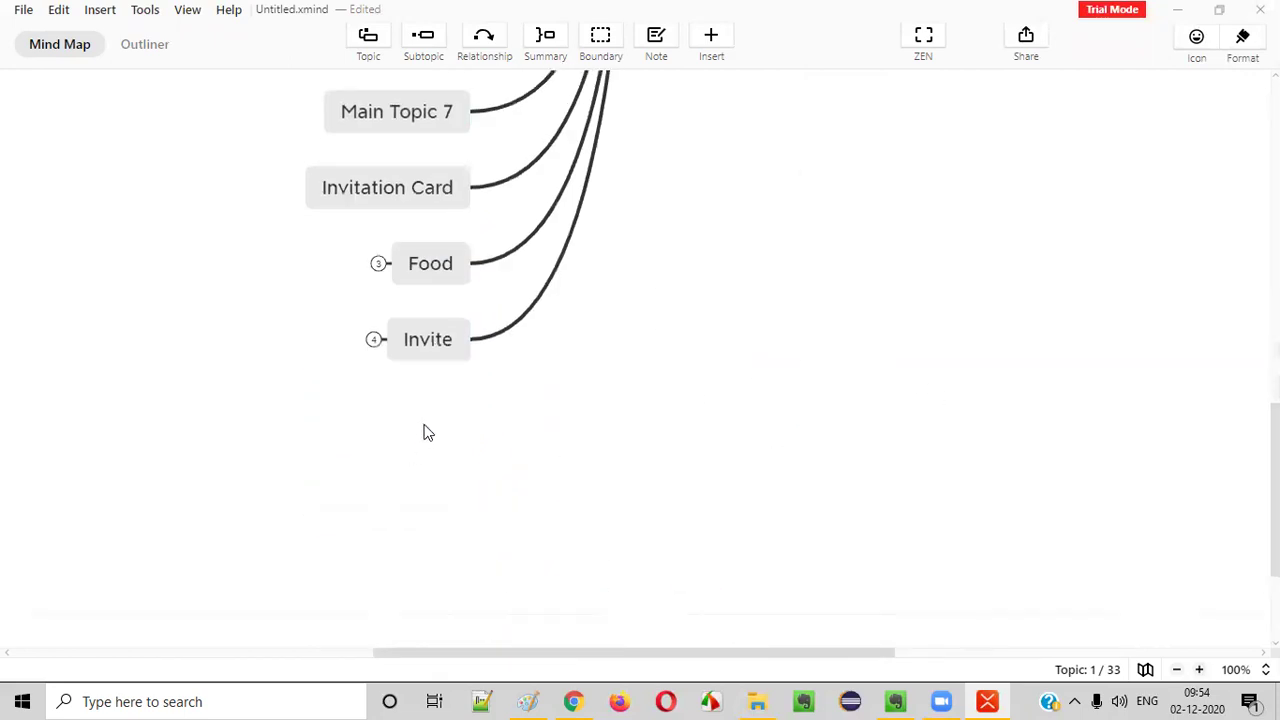
scroll(423, 431, "up", 3)
left_click(458, 546)
scroll(505, 505, "up", 6)
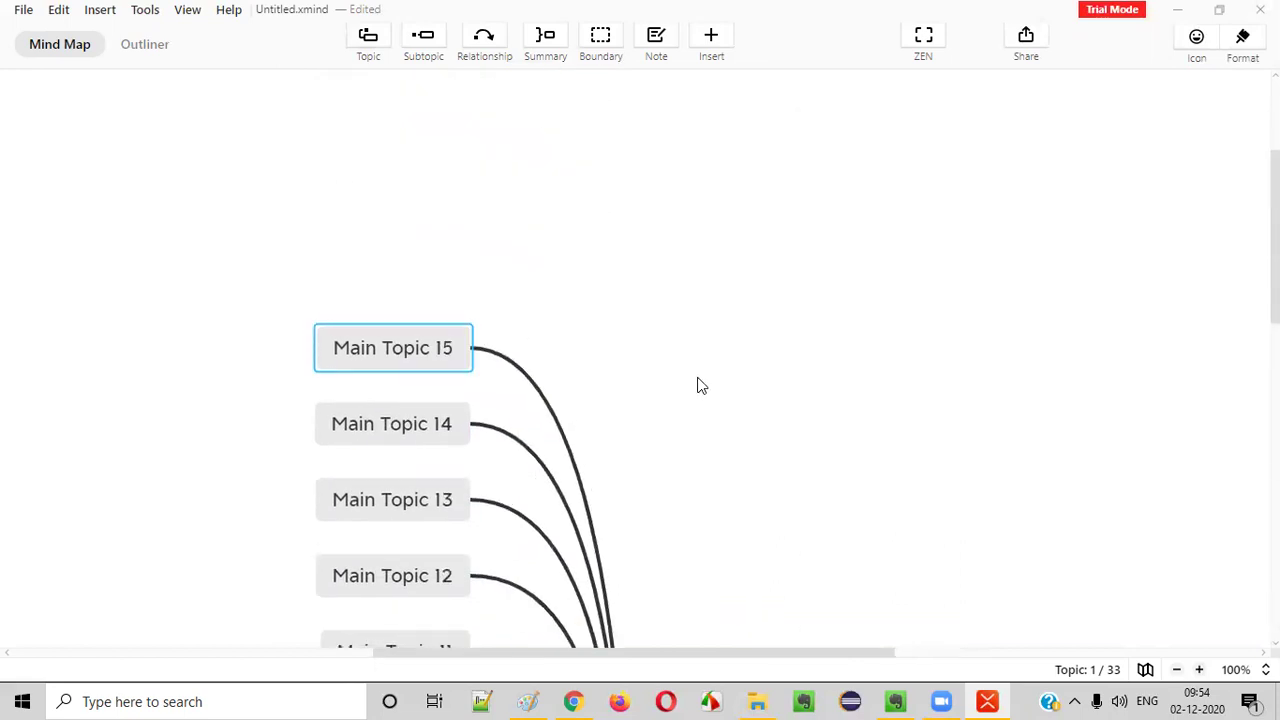
scroll(697, 383, "down", 2)
- Select the Birthday Party central topic and show its formatting options
left_click(695, 580)
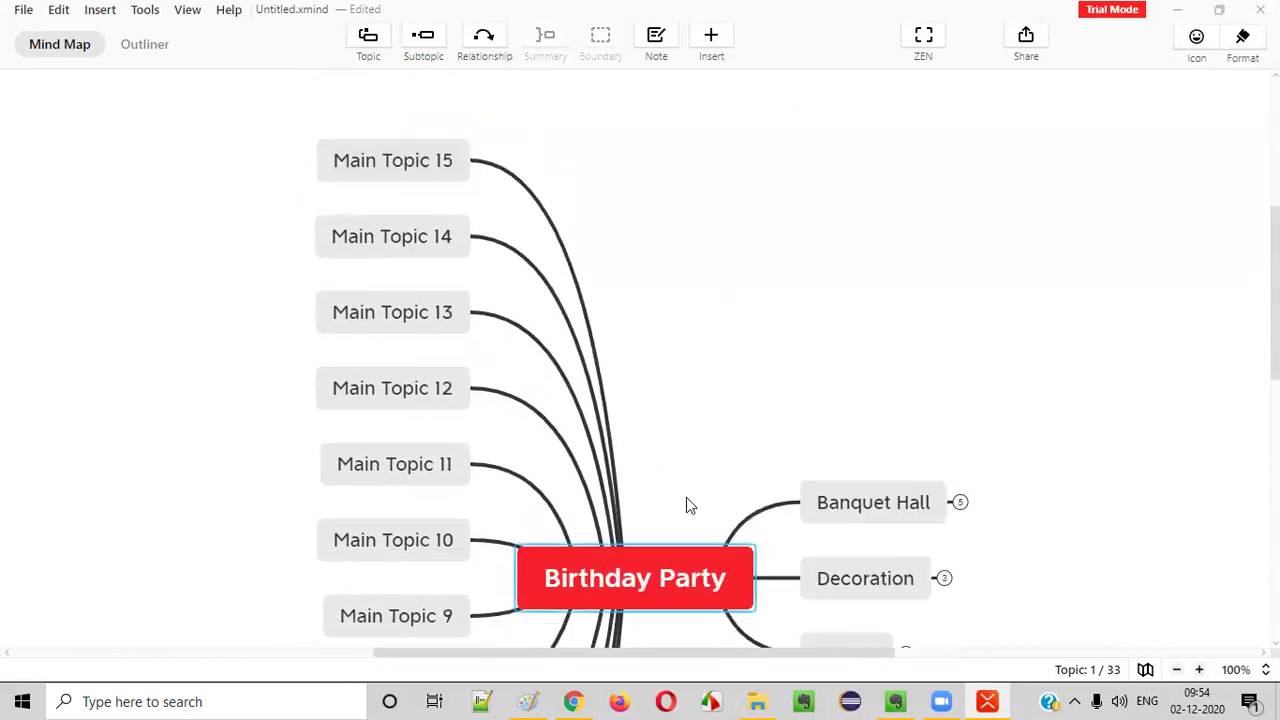
scroll(911, 380, "down", 2)
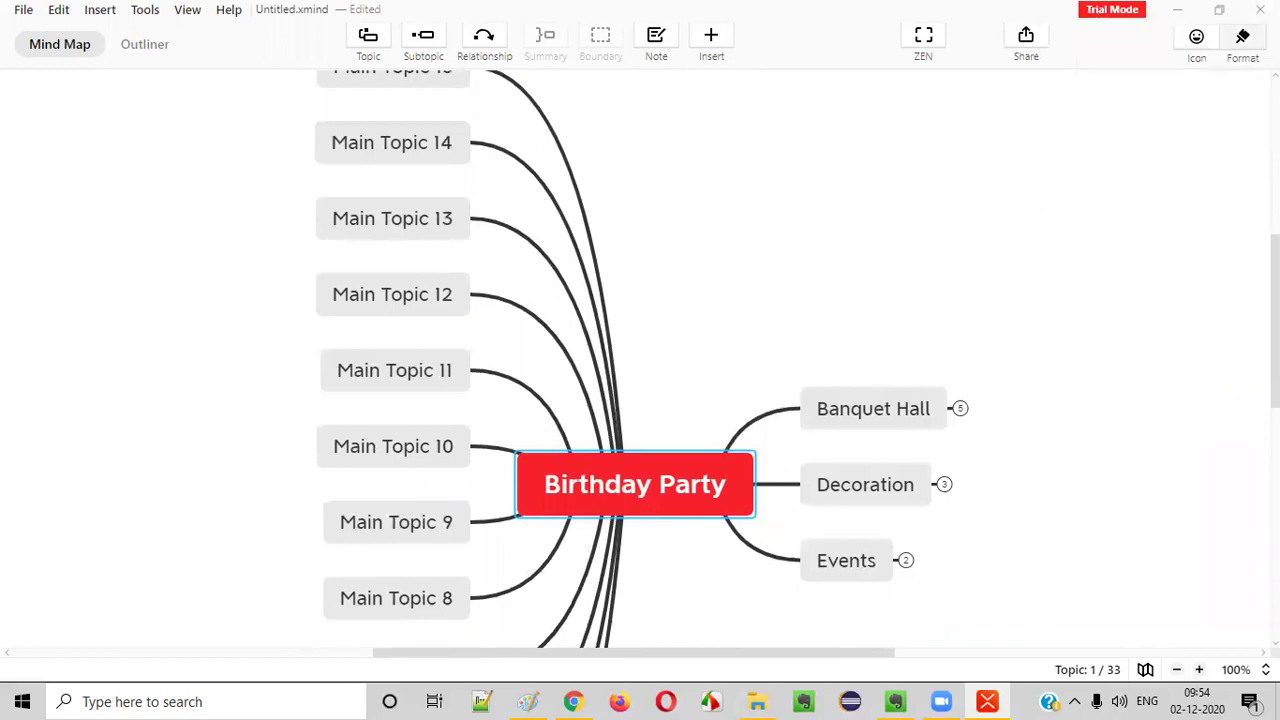
left_click(1245, 48)
left_click(1243, 40)
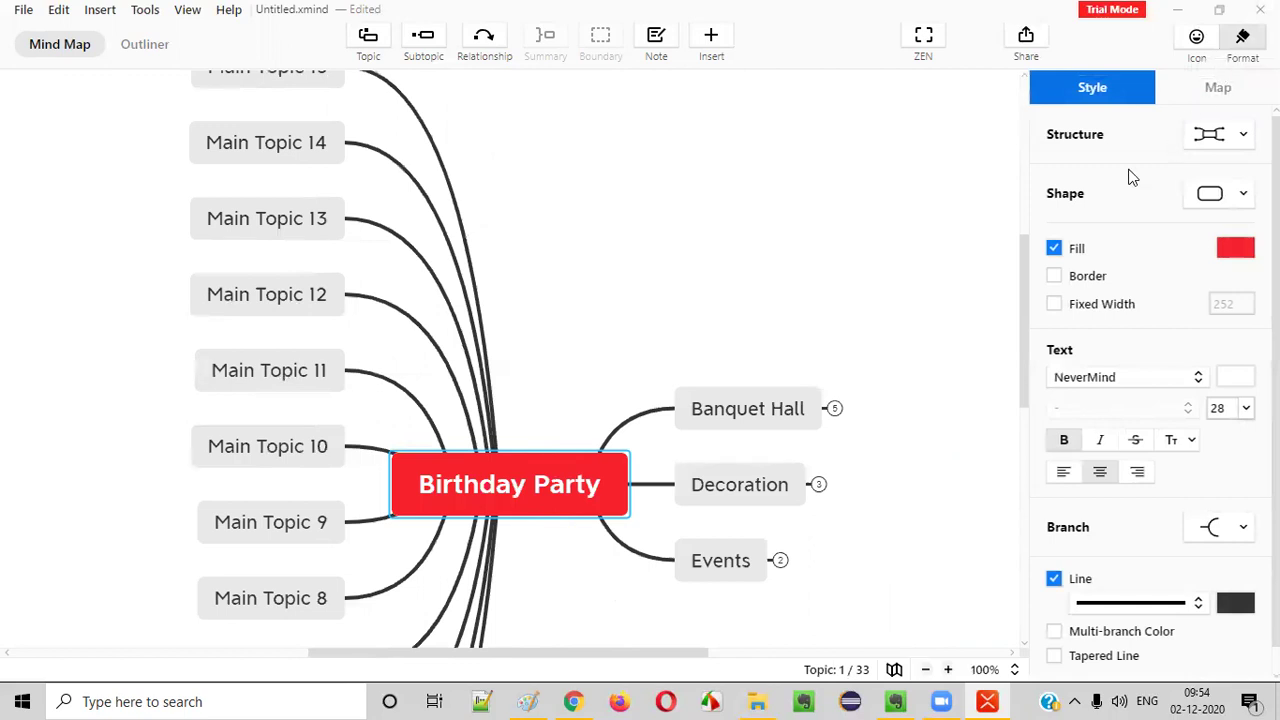
- Try the downward org chart structure on the central topic and switch back to the standard mind map structure
left_click(1240, 134)
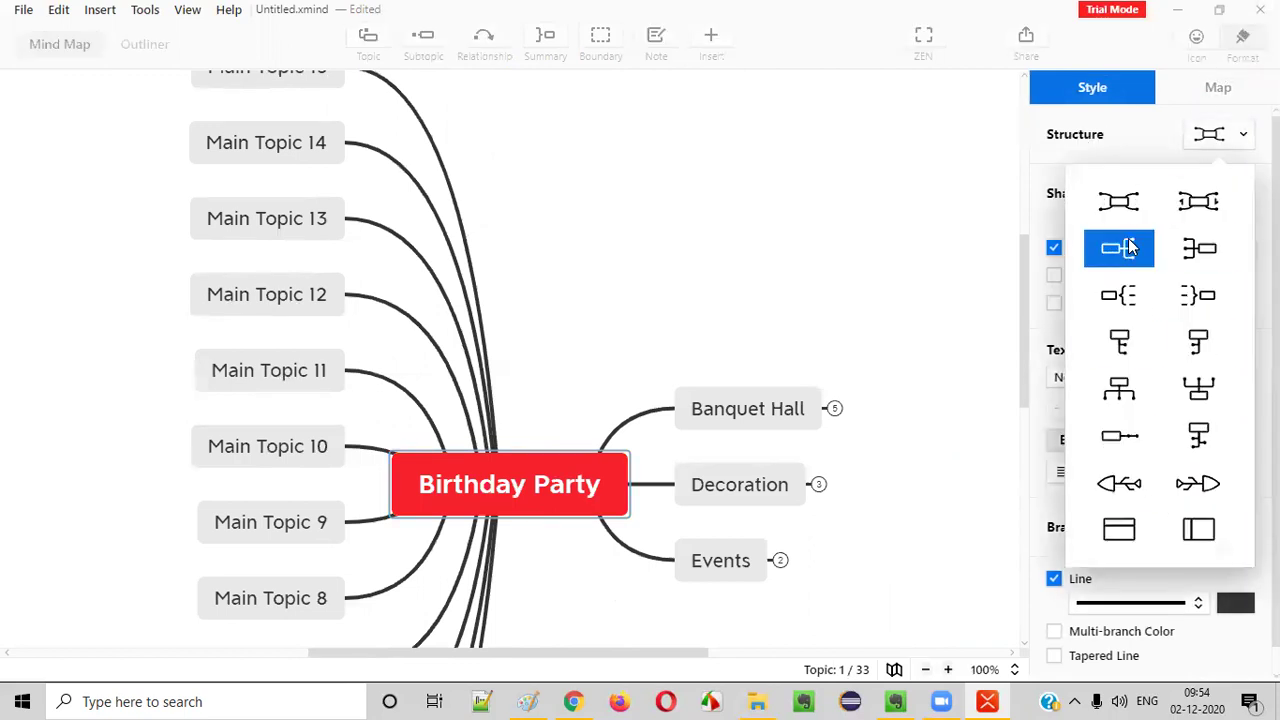
left_click(1122, 392)
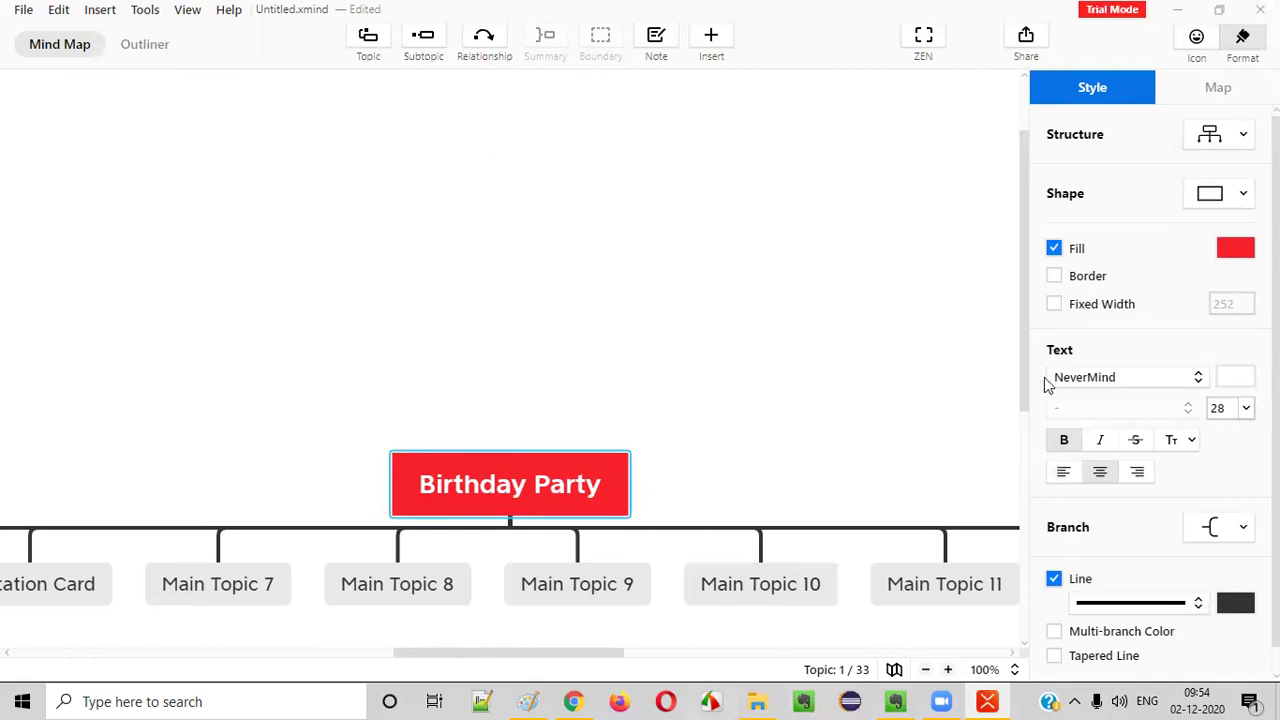
left_click(1212, 140)
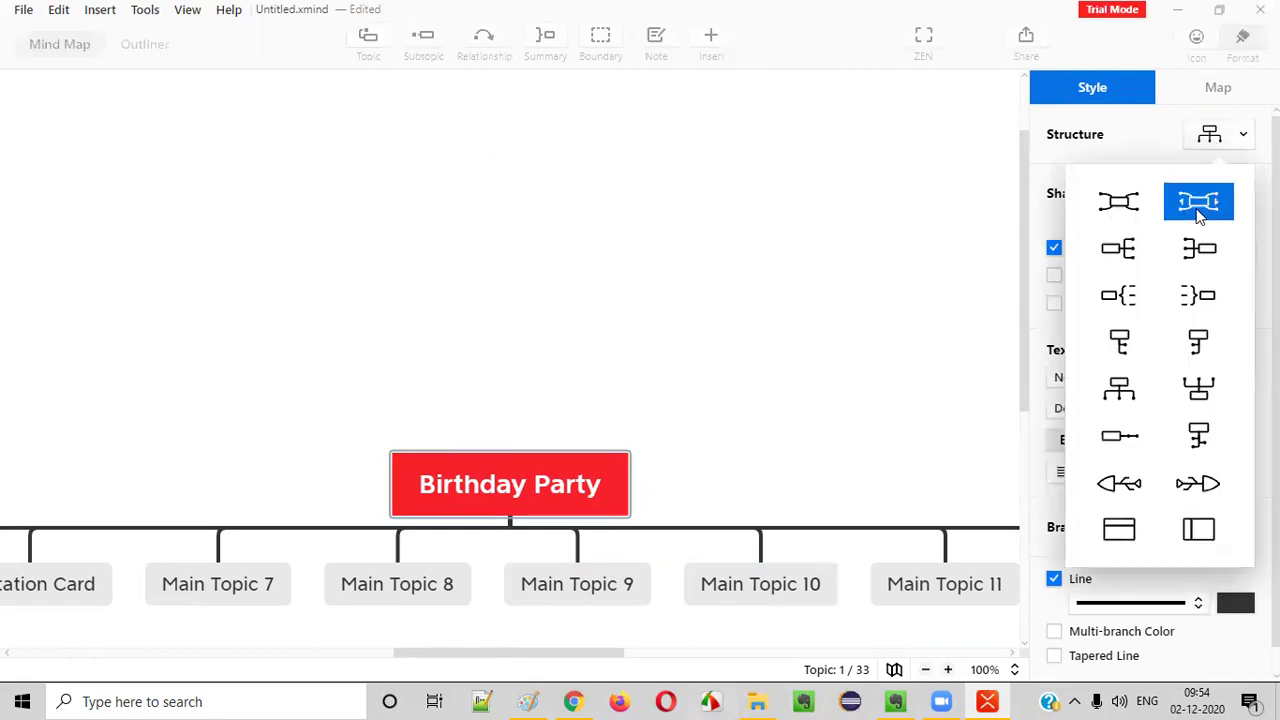
left_click(1128, 210)
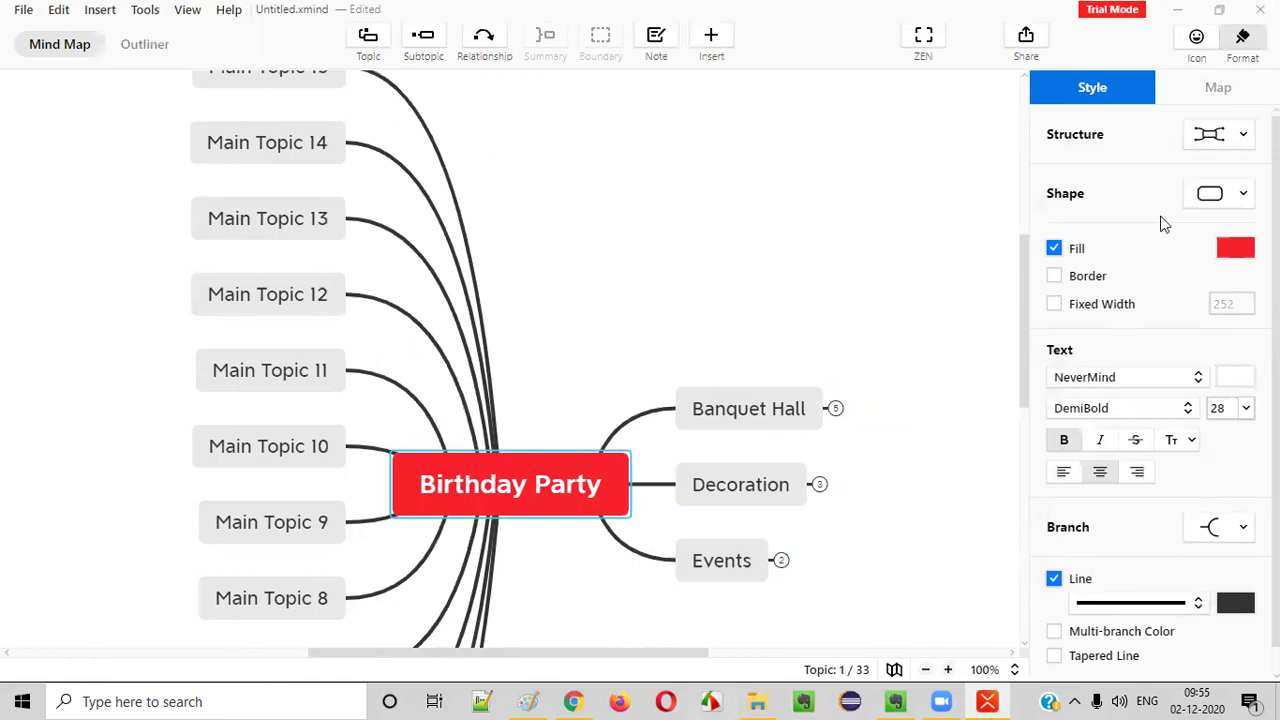
- Change the central topic's structure to the balanced mind map that spreads main topics evenly over both sides
left_click(1210, 134)
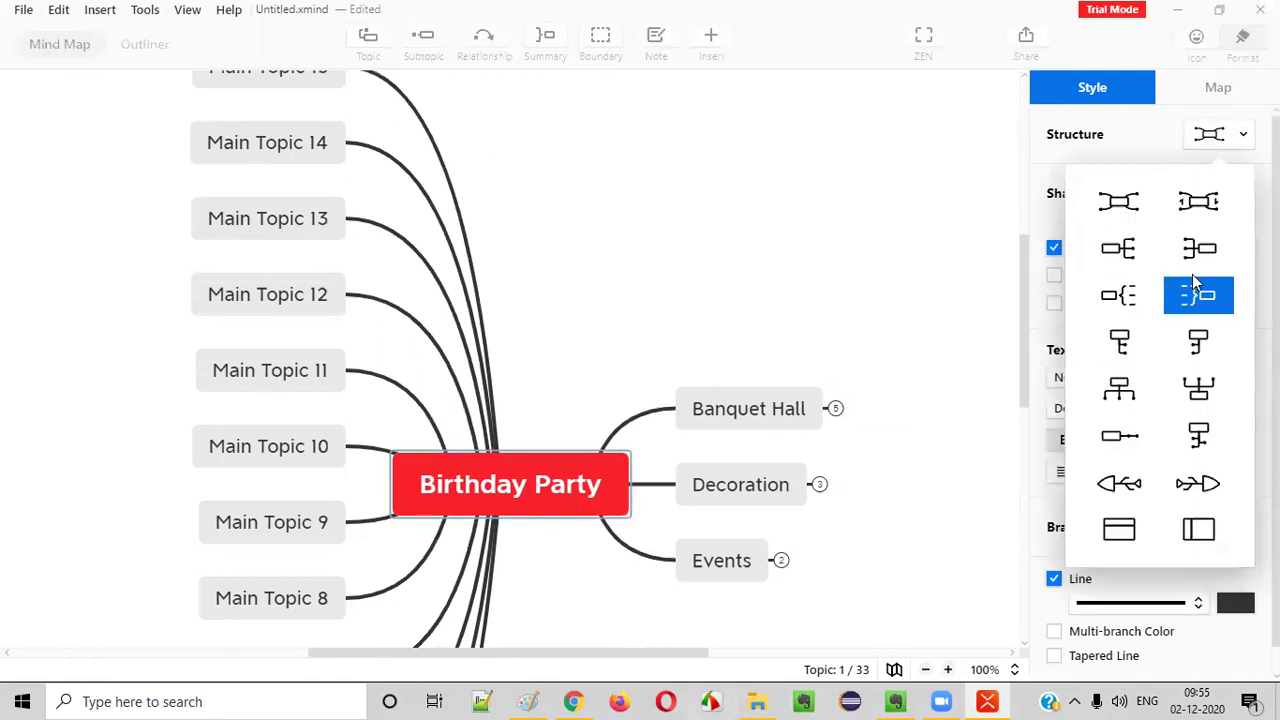
left_click(1200, 203)
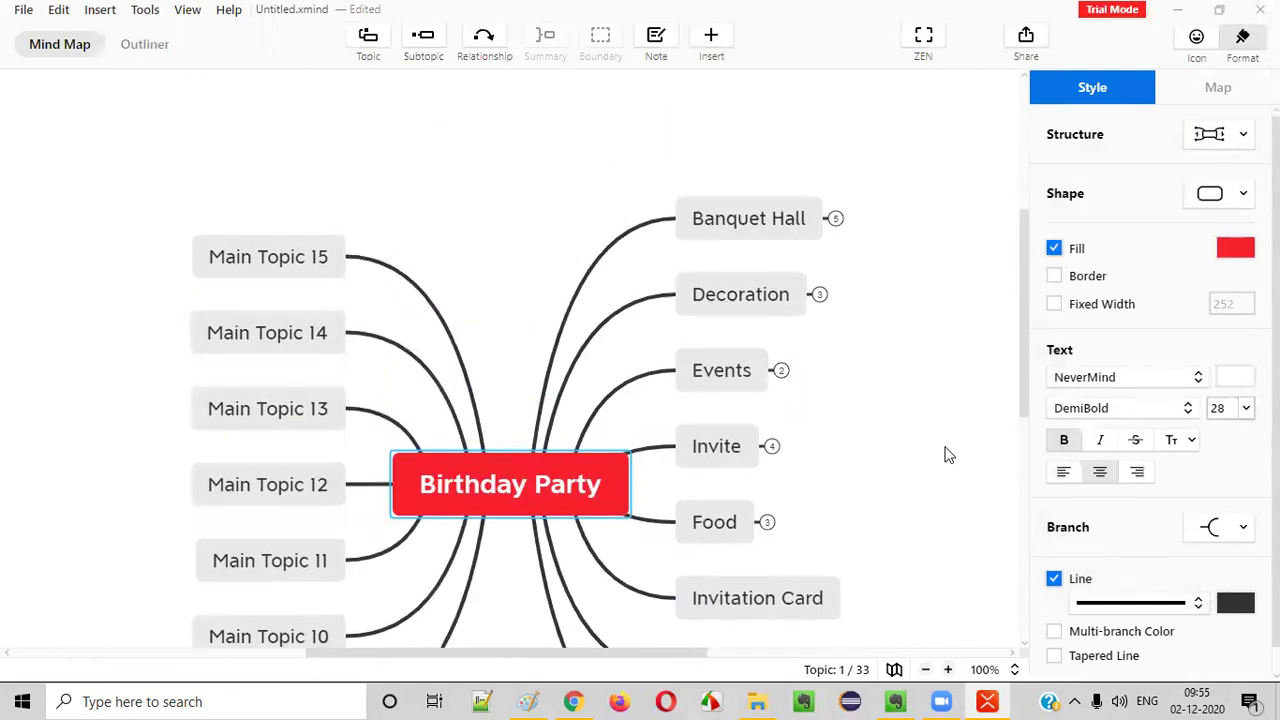
- Try light grey as the map's background color and settle on a darker medium grey
left_click(939, 416)
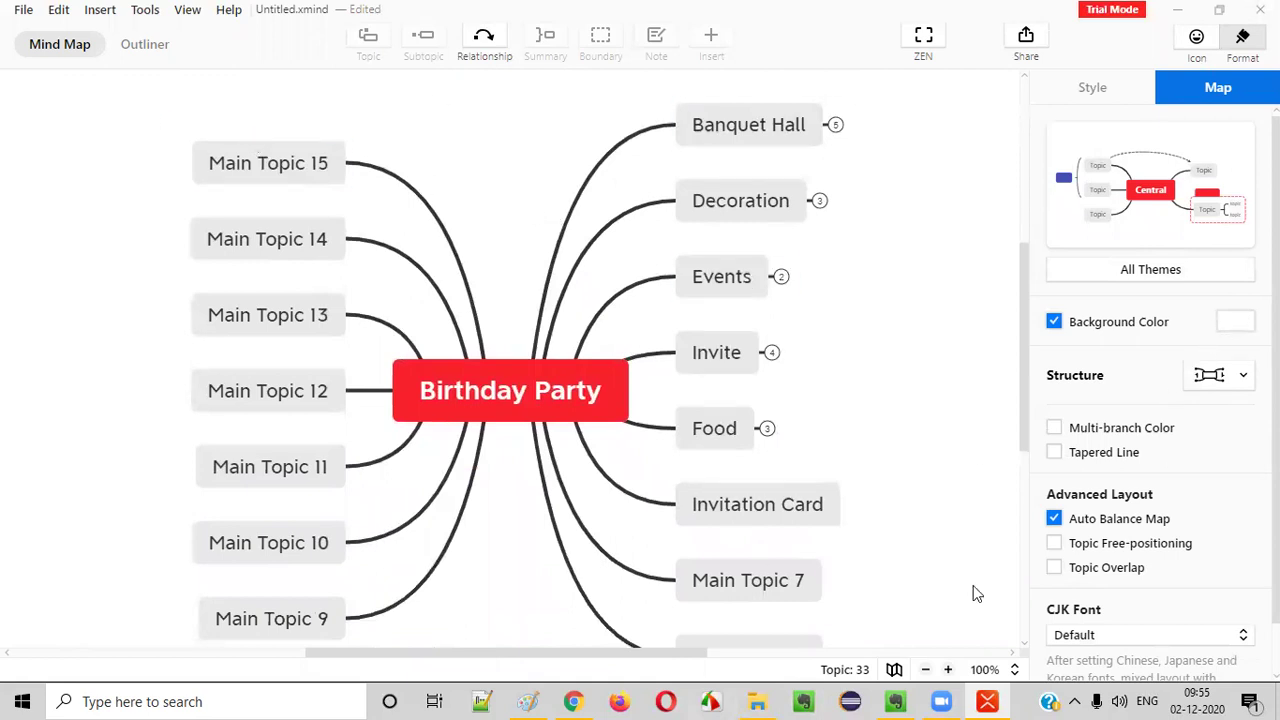
left_click(1236, 322)
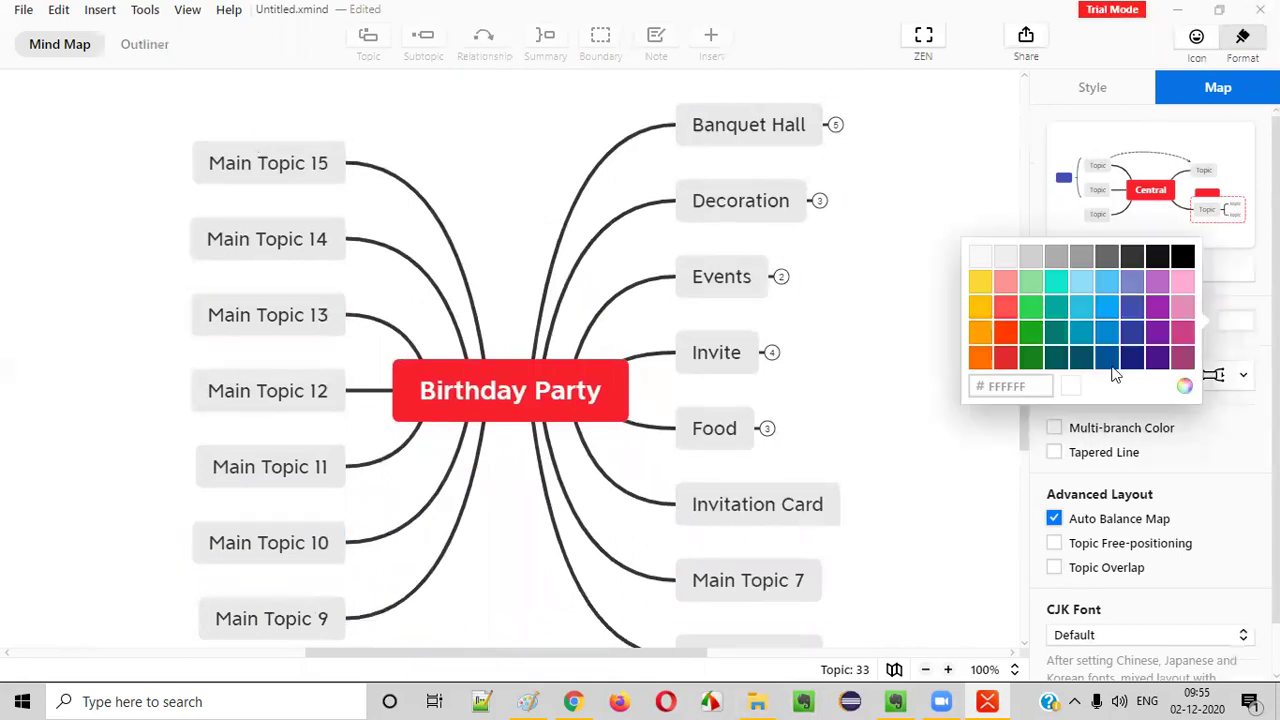
left_click(1031, 257)
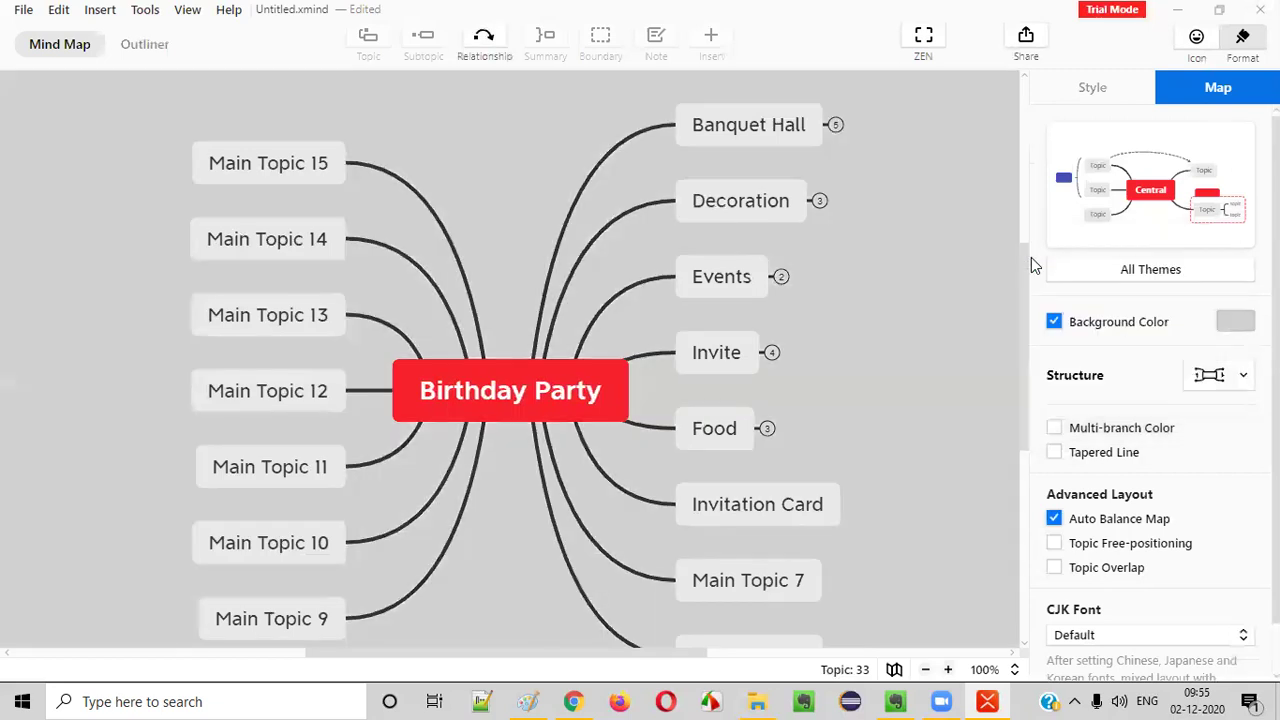
left_click(1220, 321)
left_click(1081, 255)
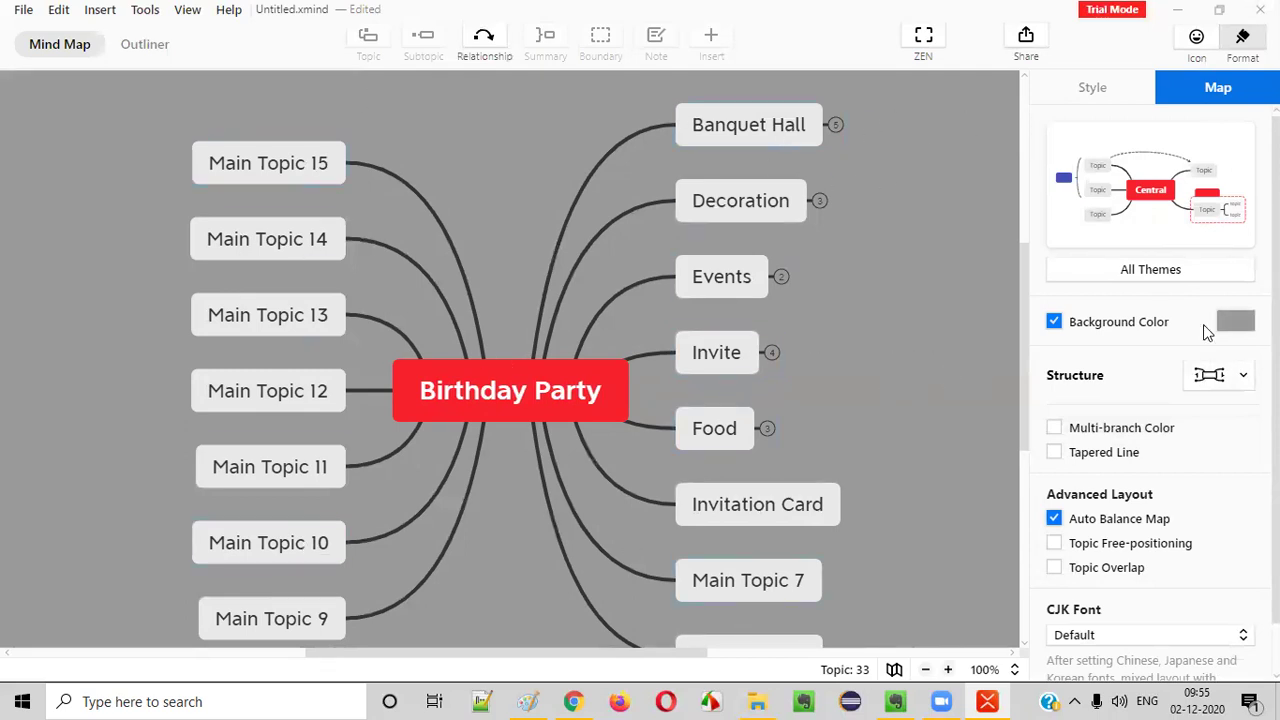
scroll(1186, 433, "down", 1)
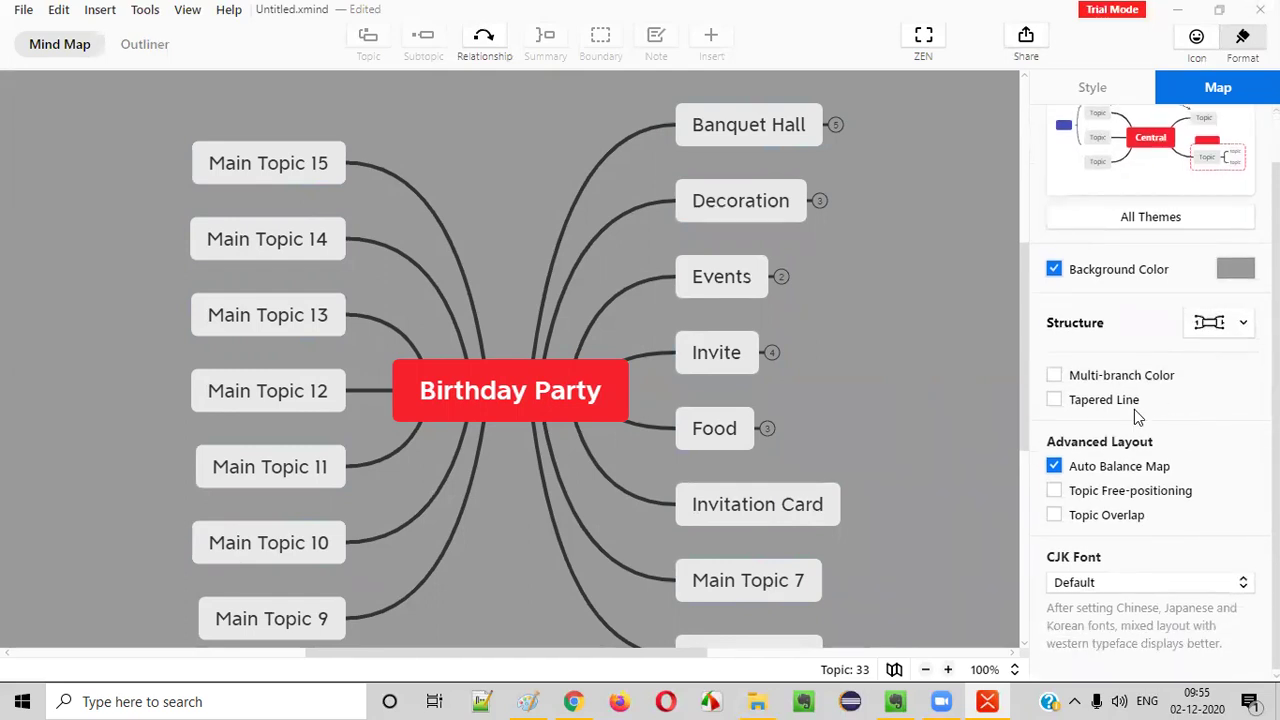
- Turn on multi-branch color for the Birthday Party map
left_click(562, 392)
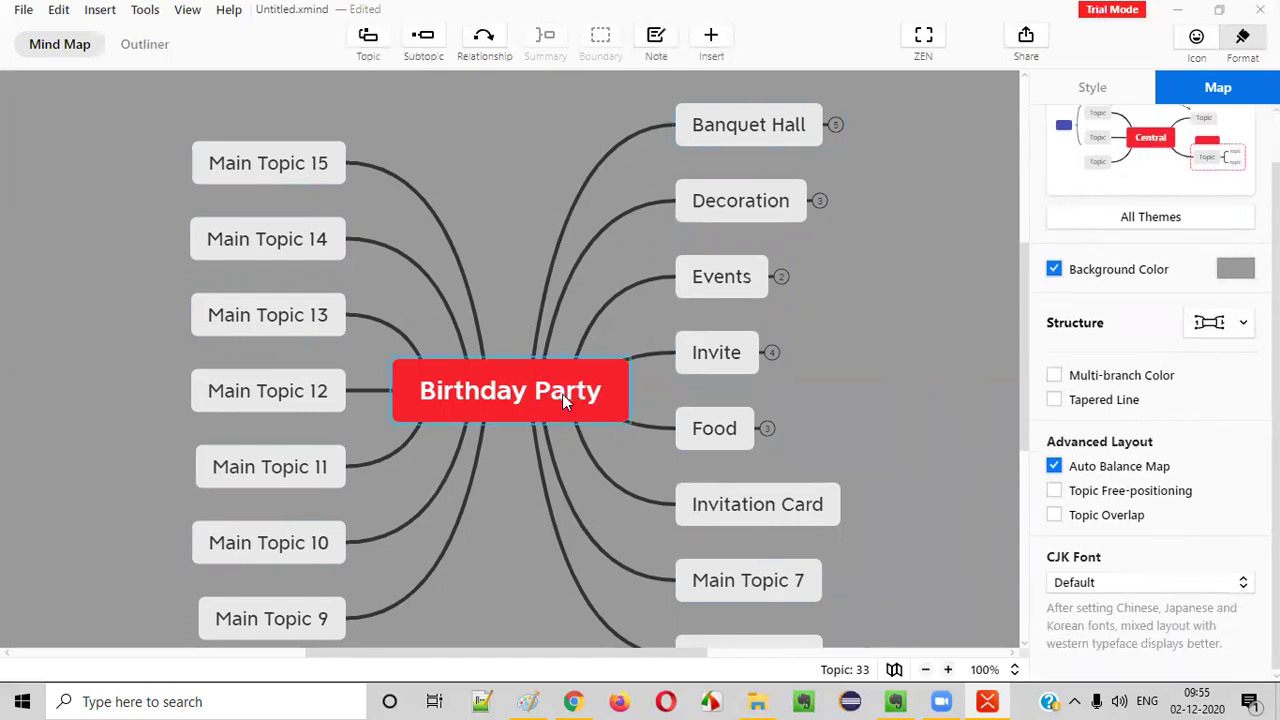
left_click(748, 212)
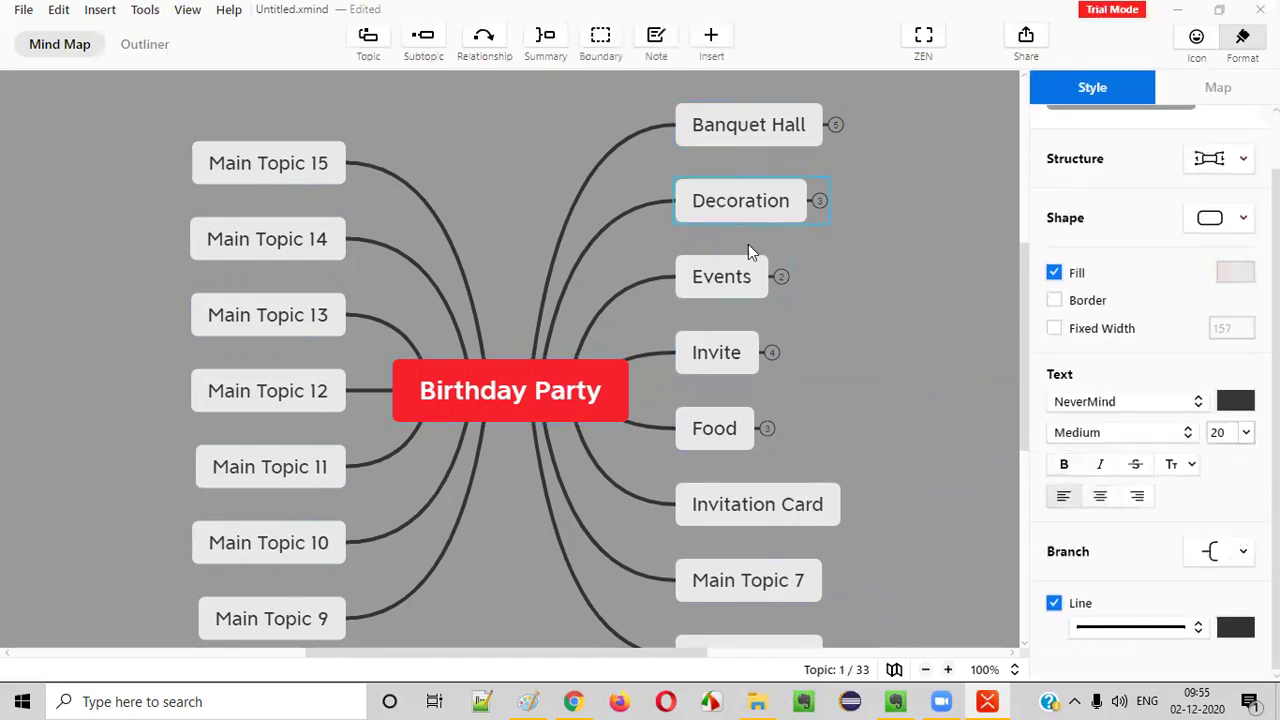
left_click(596, 258)
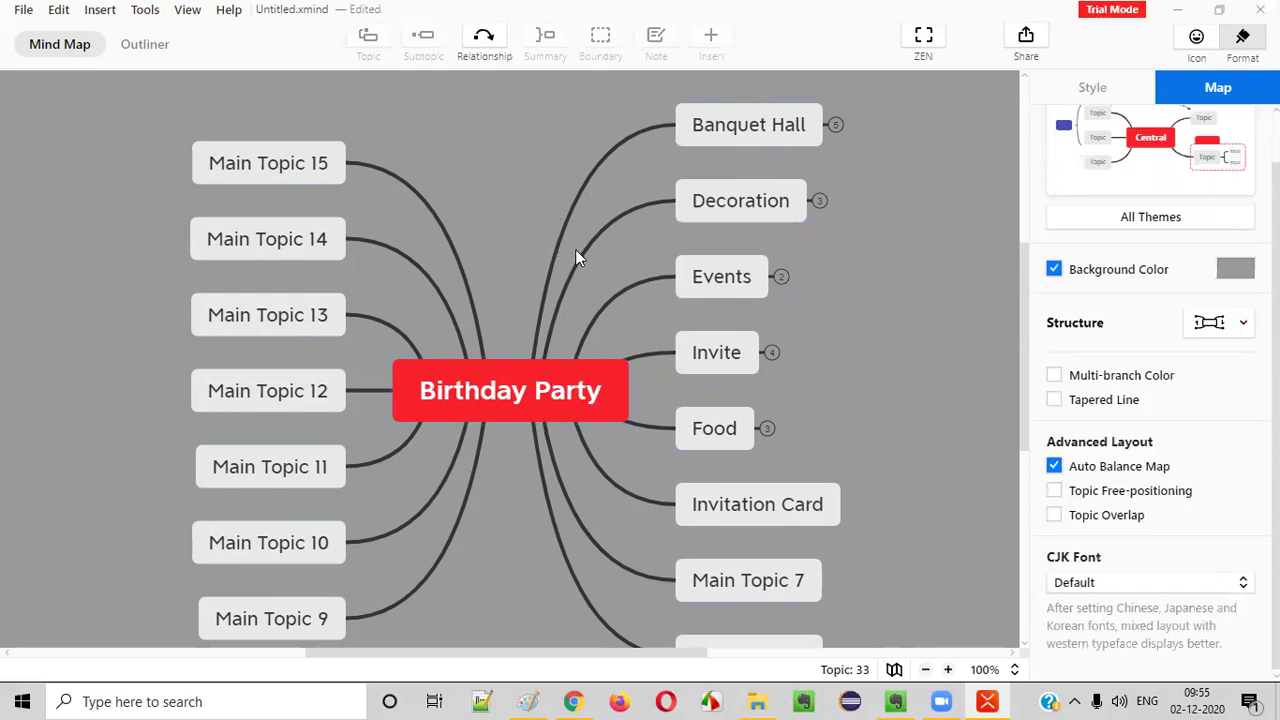
left_click(1055, 377)
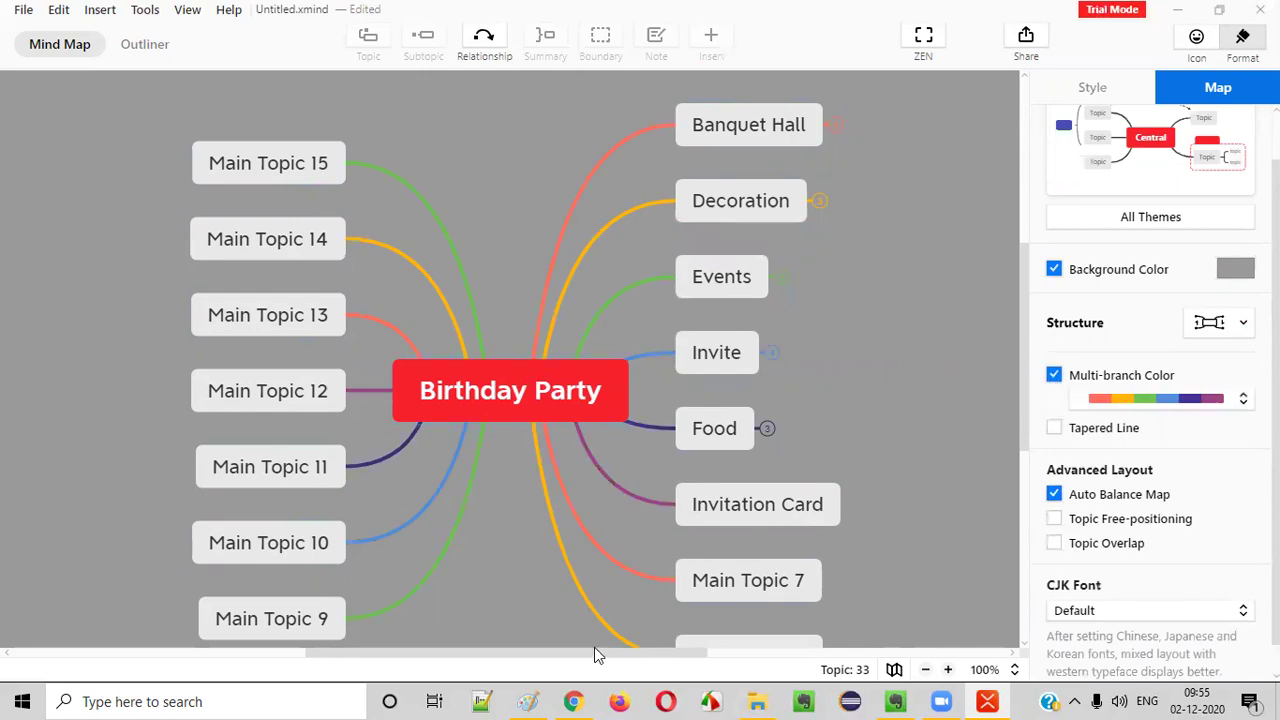
- Try tapered branch lines on the map and switch them off again
left_click(1054, 428)
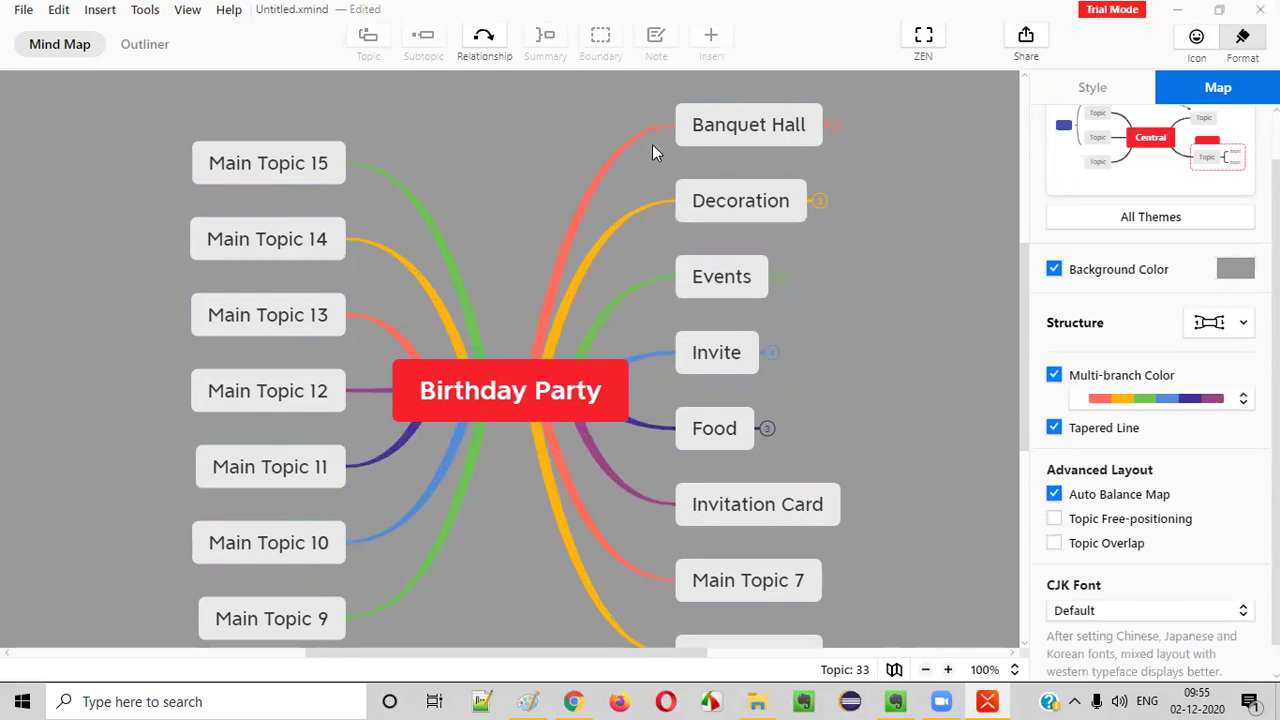
left_click(1054, 428)
scroll(1165, 495, "down", 1)
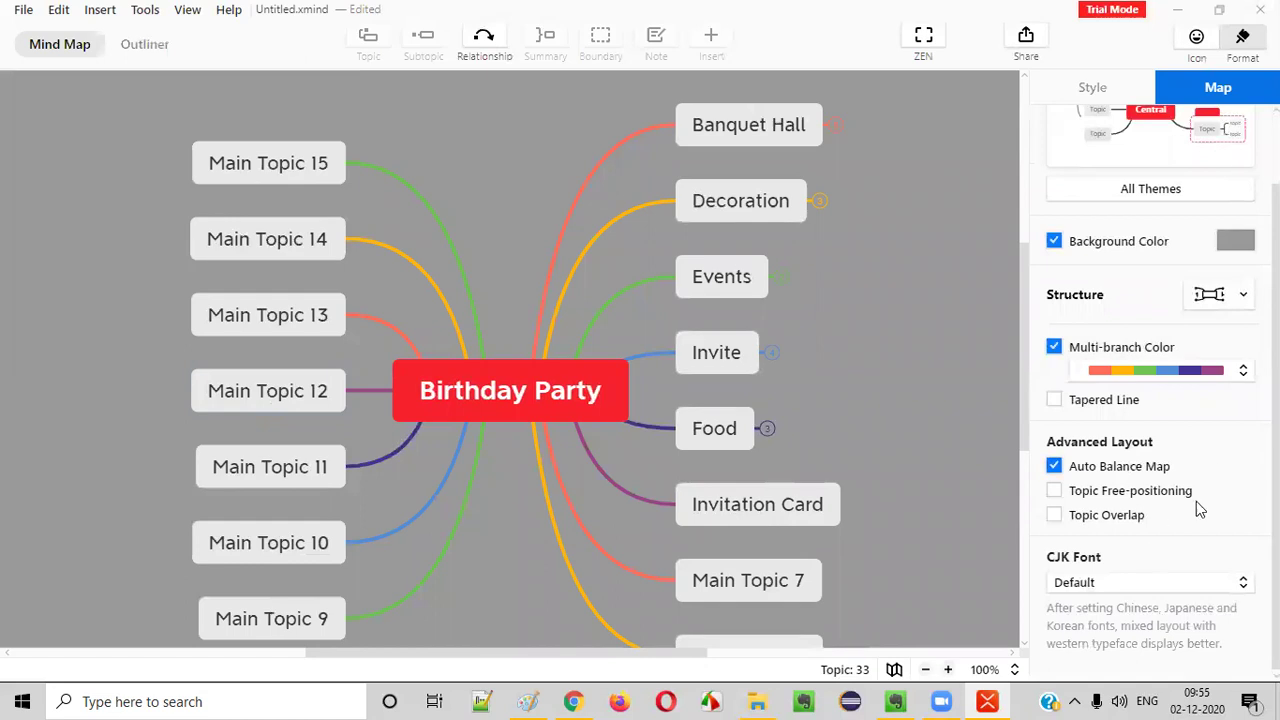
scroll(1210, 450, "up", 3)
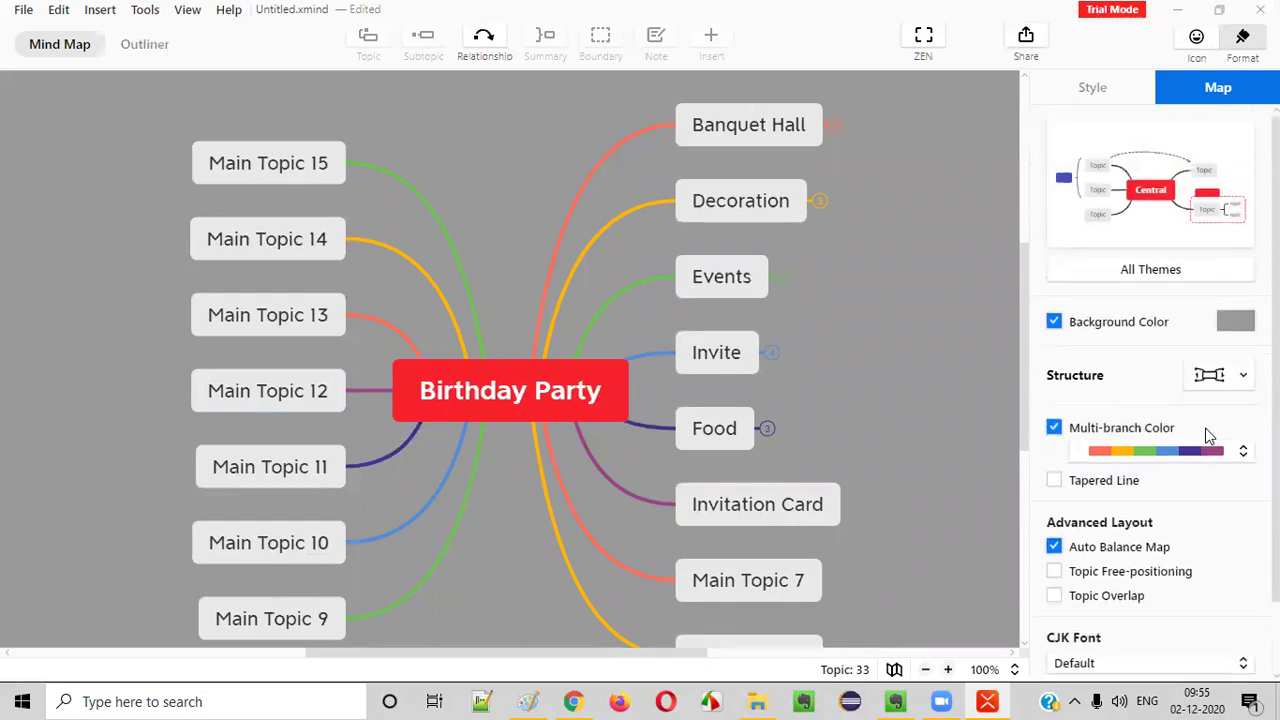
- Hide the formatting options and look through the available file export and import choices
left_click(575, 388)
left_click(918, 335)
left_click(1242, 40)
left_click(24, 12)
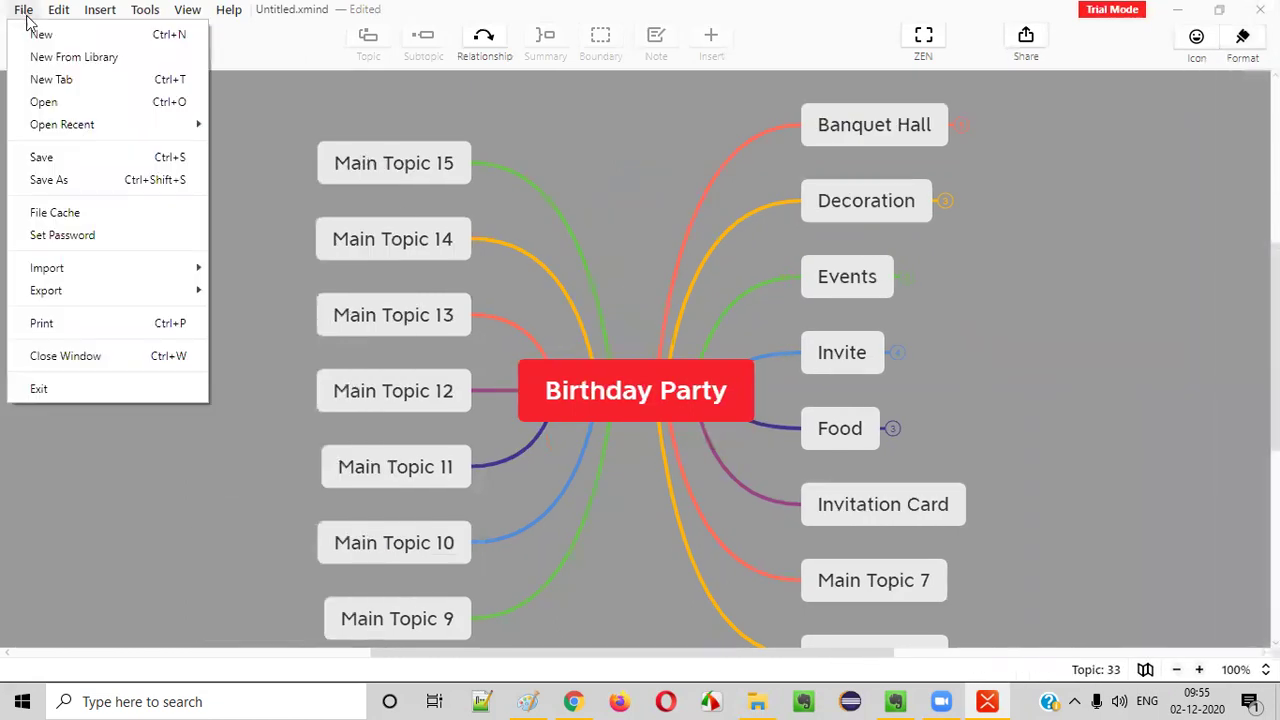
mouse_move(86, 290)
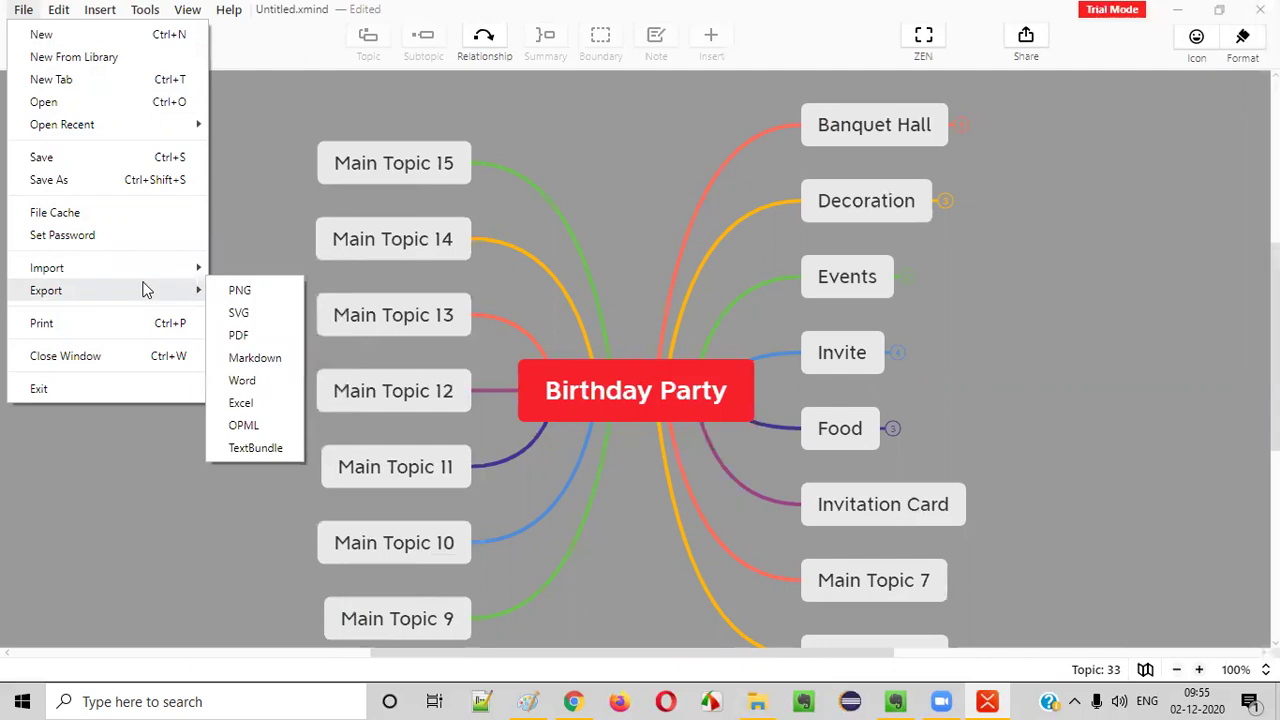
mouse_move(132, 270)
left_click(1048, 250)
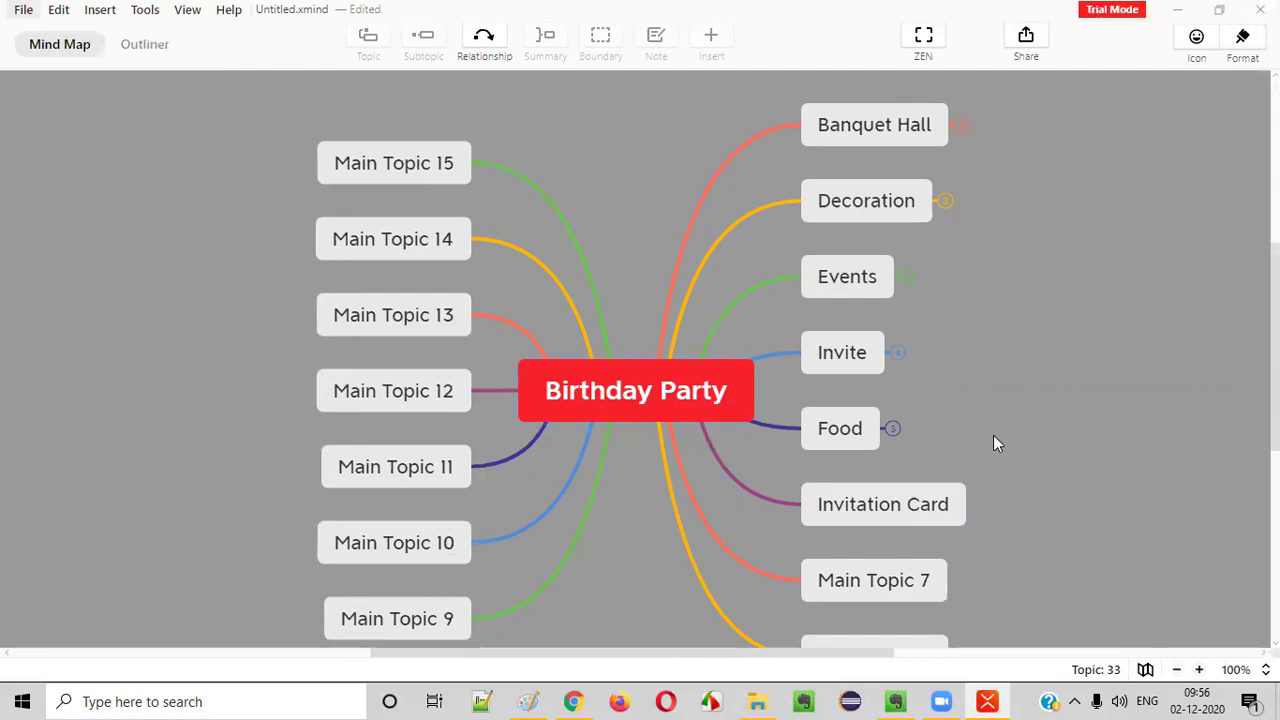
- Close the Birthday Party map and the new map gallery to quit XMind
left_click(24, 11)
left_click(35, 31)
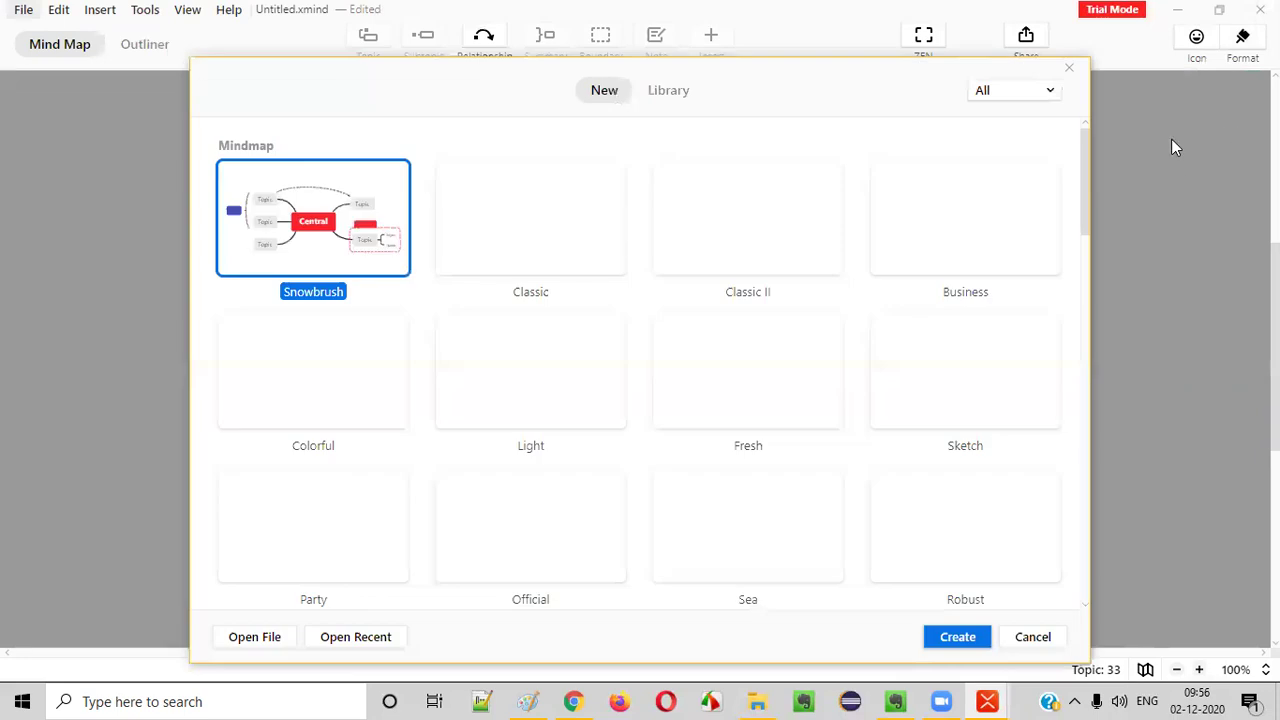
left_click(1171, 140)
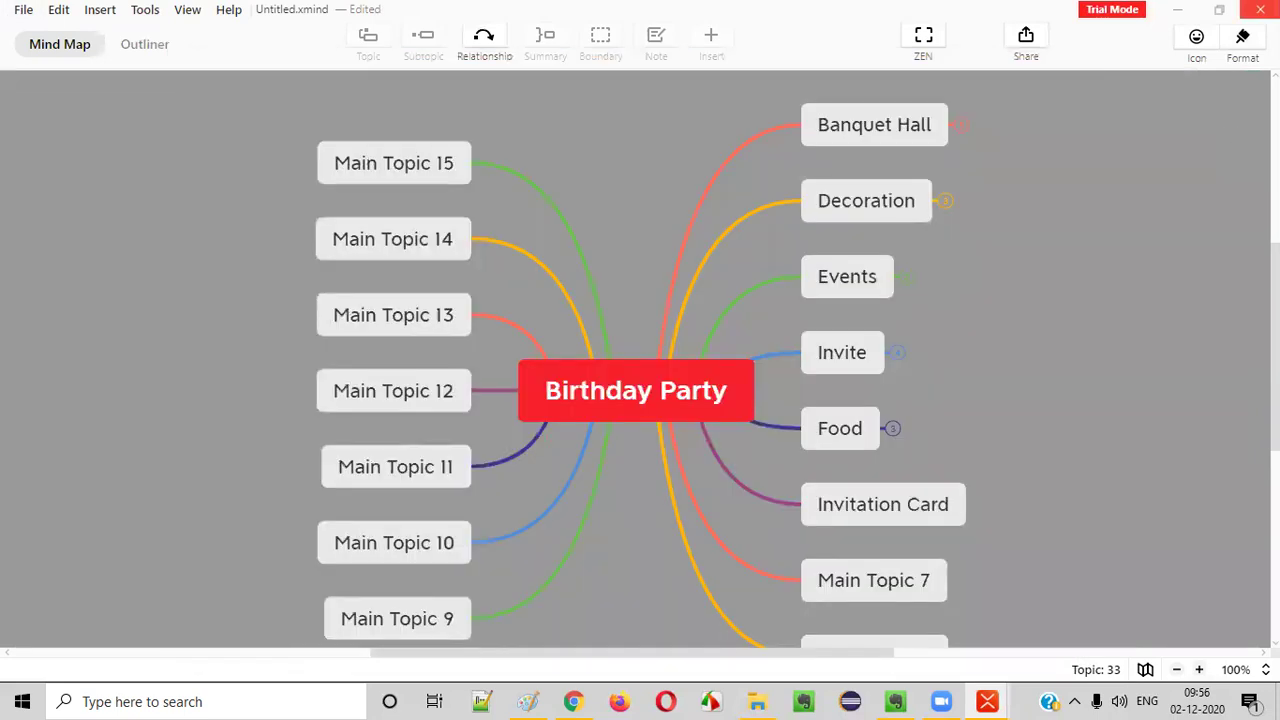
left_click(697, 362)
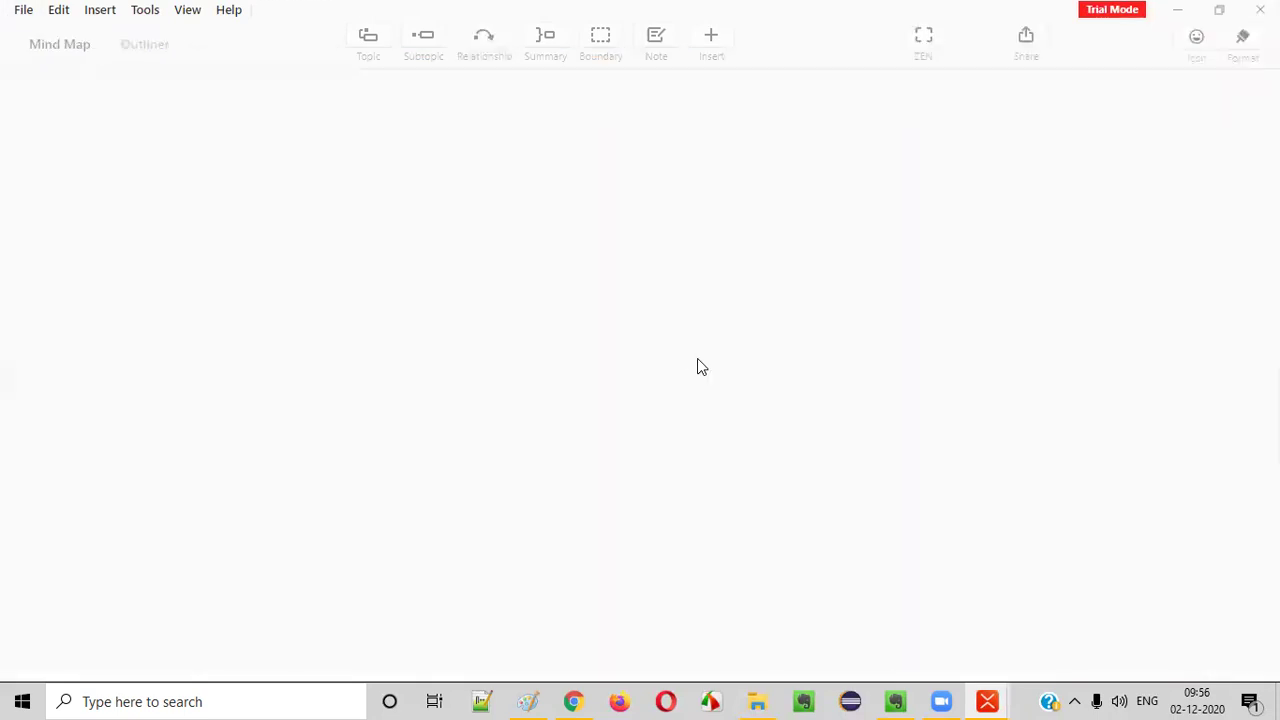
left_click(1066, 68)
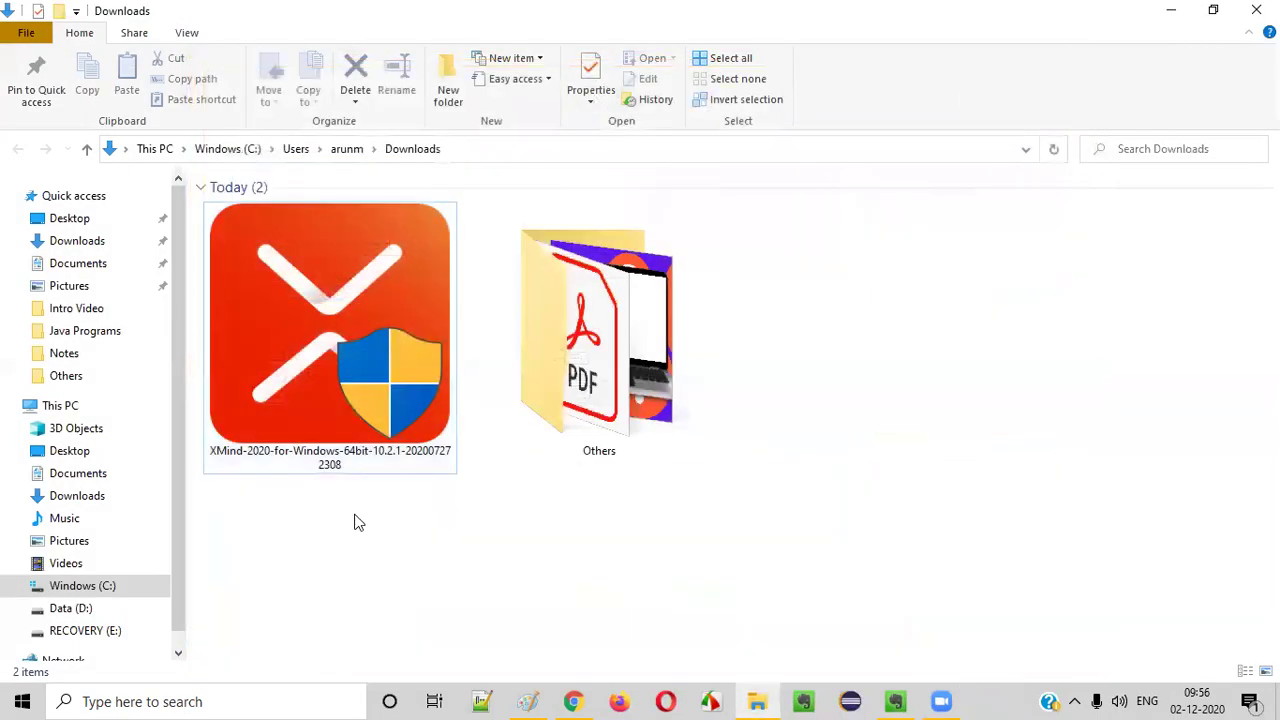
- Search Windows for xmind and launch the XMind app
left_click(291, 695)
type("xmind")
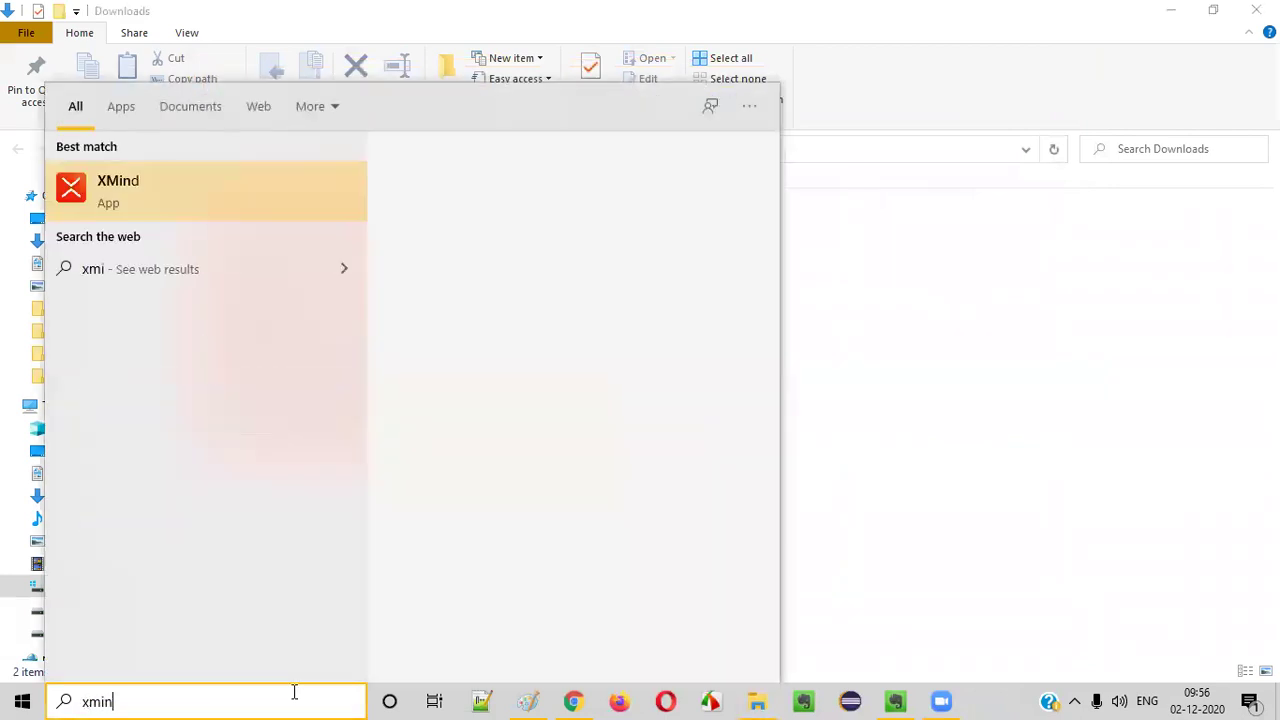
left_click(167, 195)
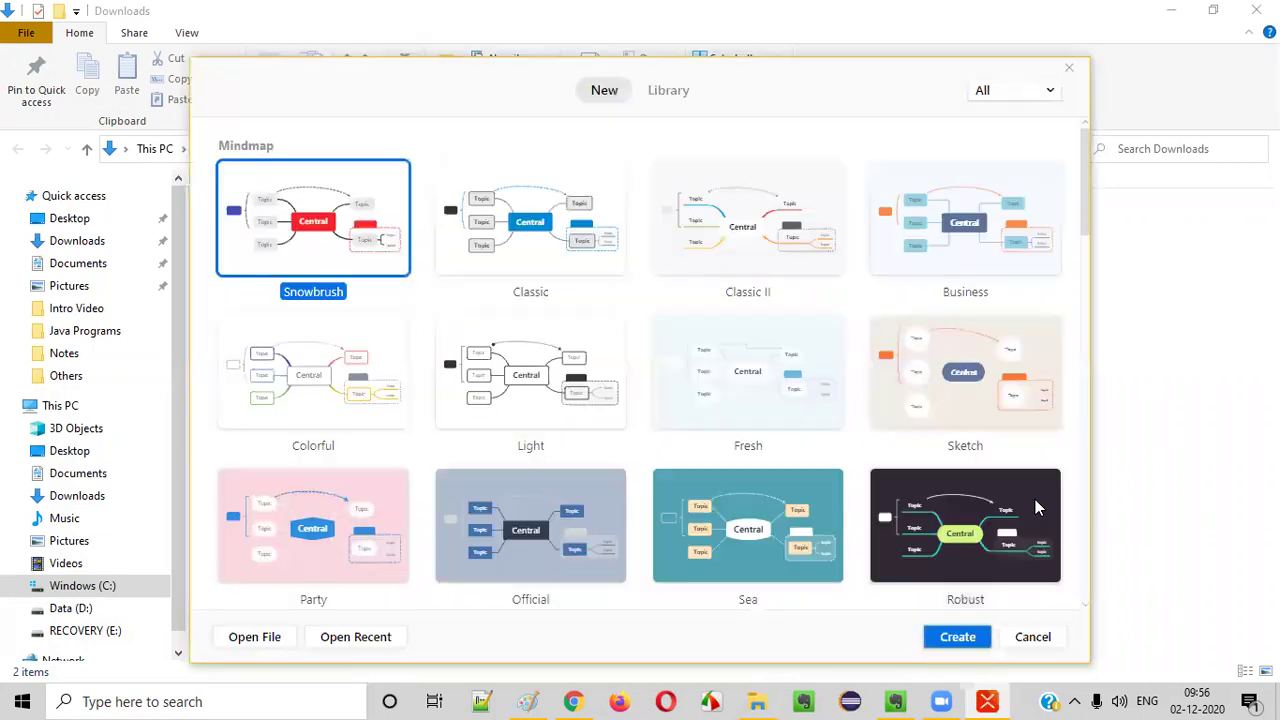
- Create a new mind map with the Classic theme and maximize its window
left_click_drag(846, 86, 819, 79)
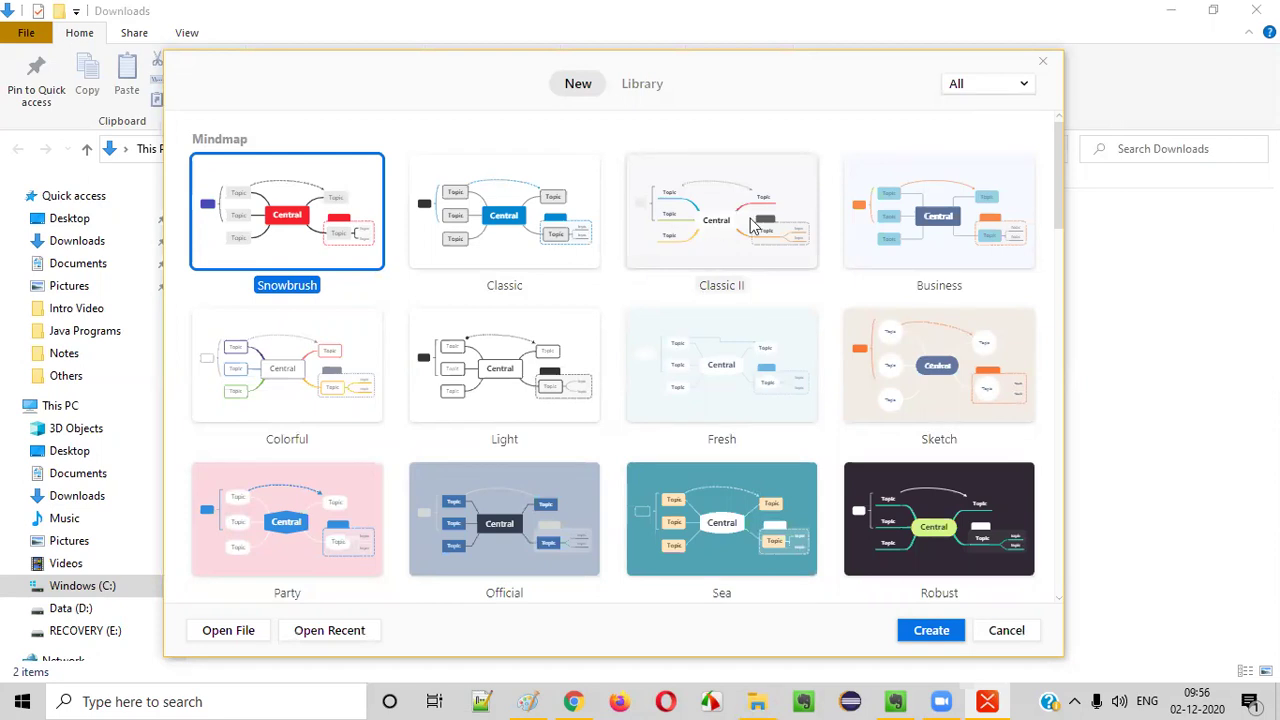
left_click_drag(849, 89, 878, 76)
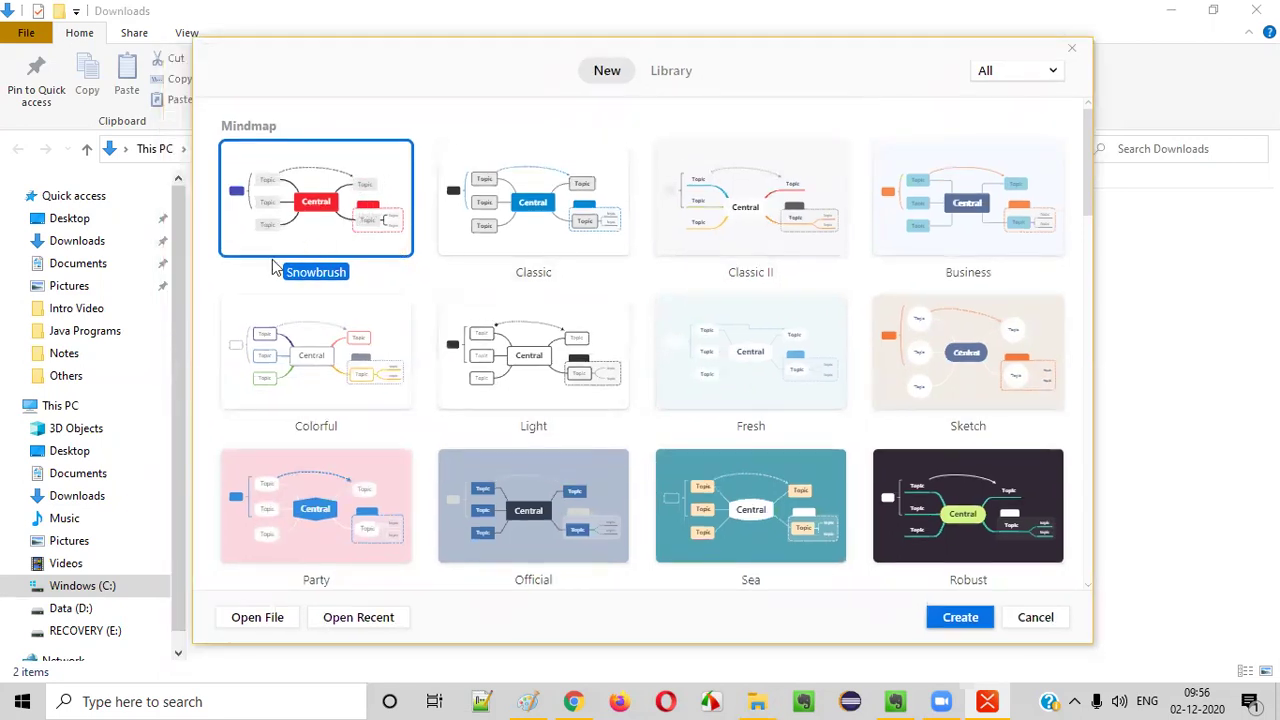
left_click(548, 197)
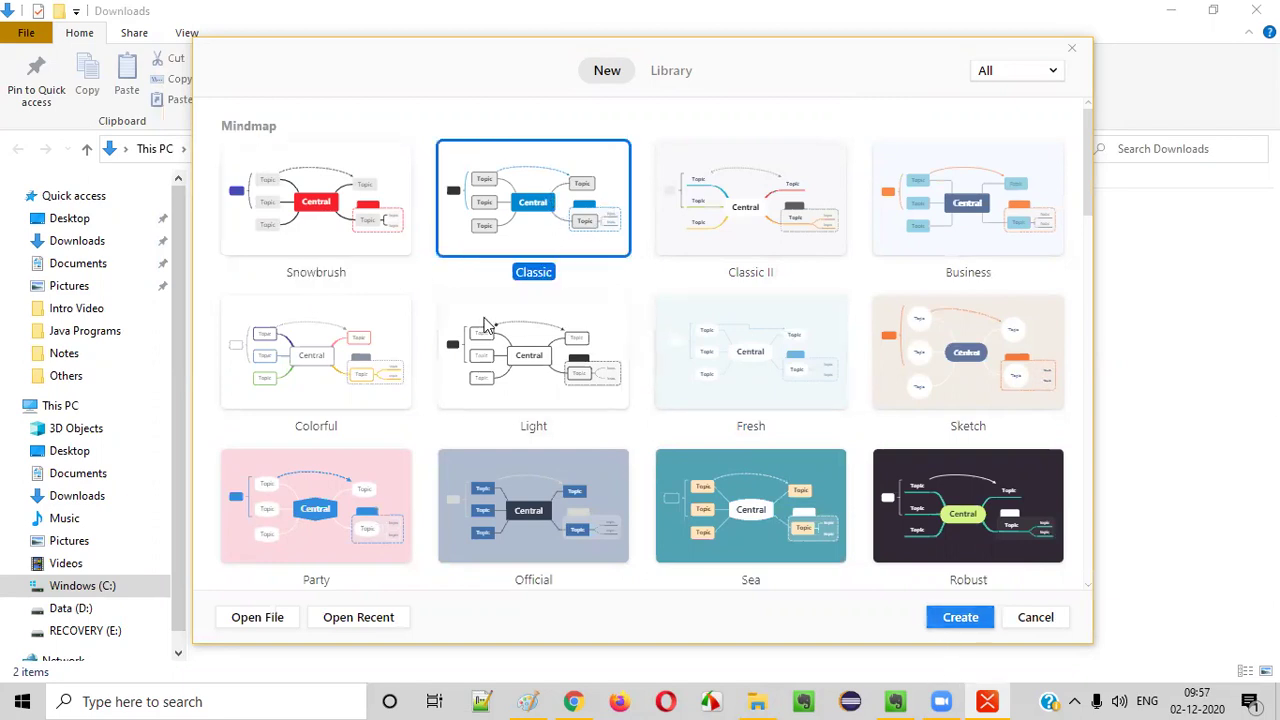
left_click(961, 619)
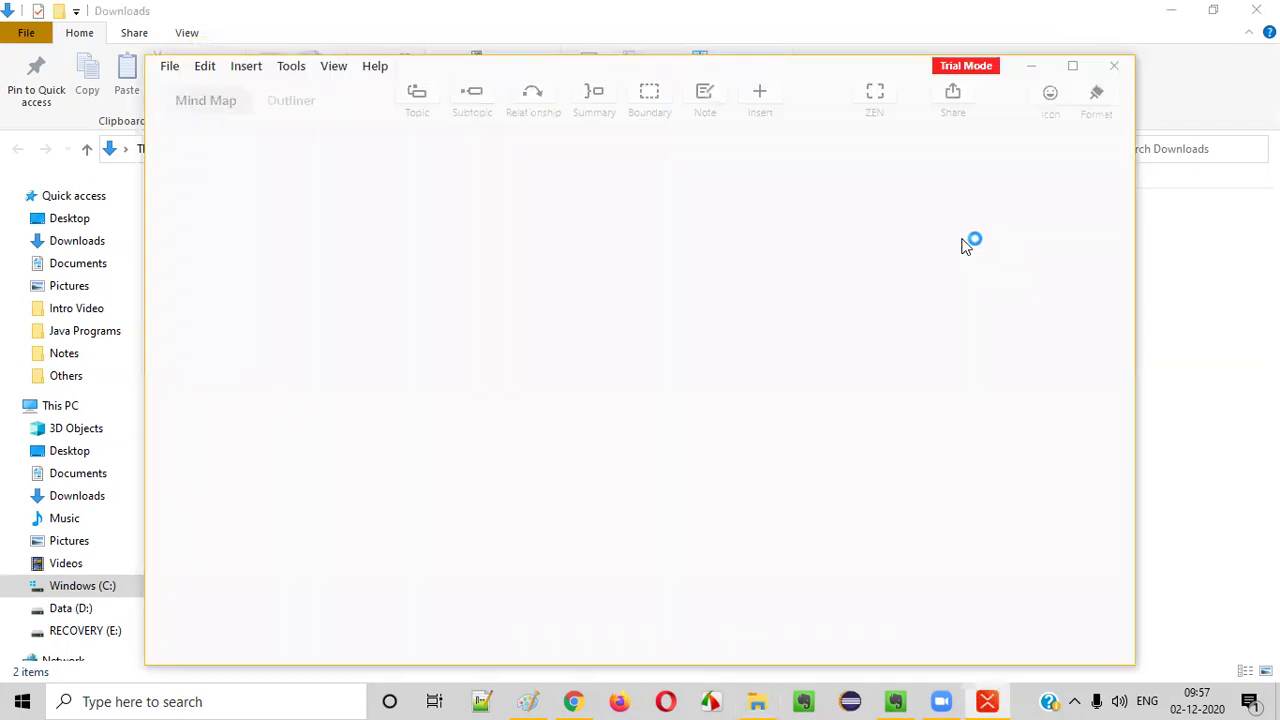
left_click(1073, 65)
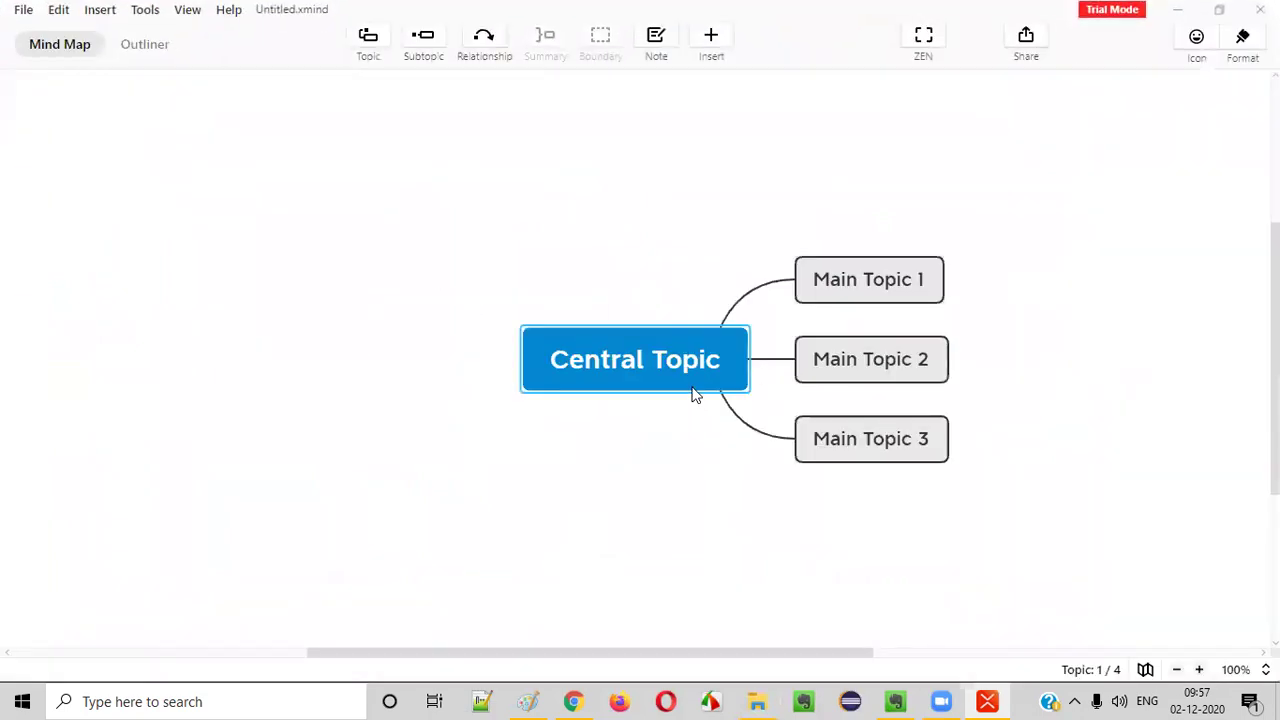
- Delete Main Topic 1, Main Topic 2 and Main Topic 3 so only the central topic is left
left_click(864, 298)
key("Delete")
key("Delete")
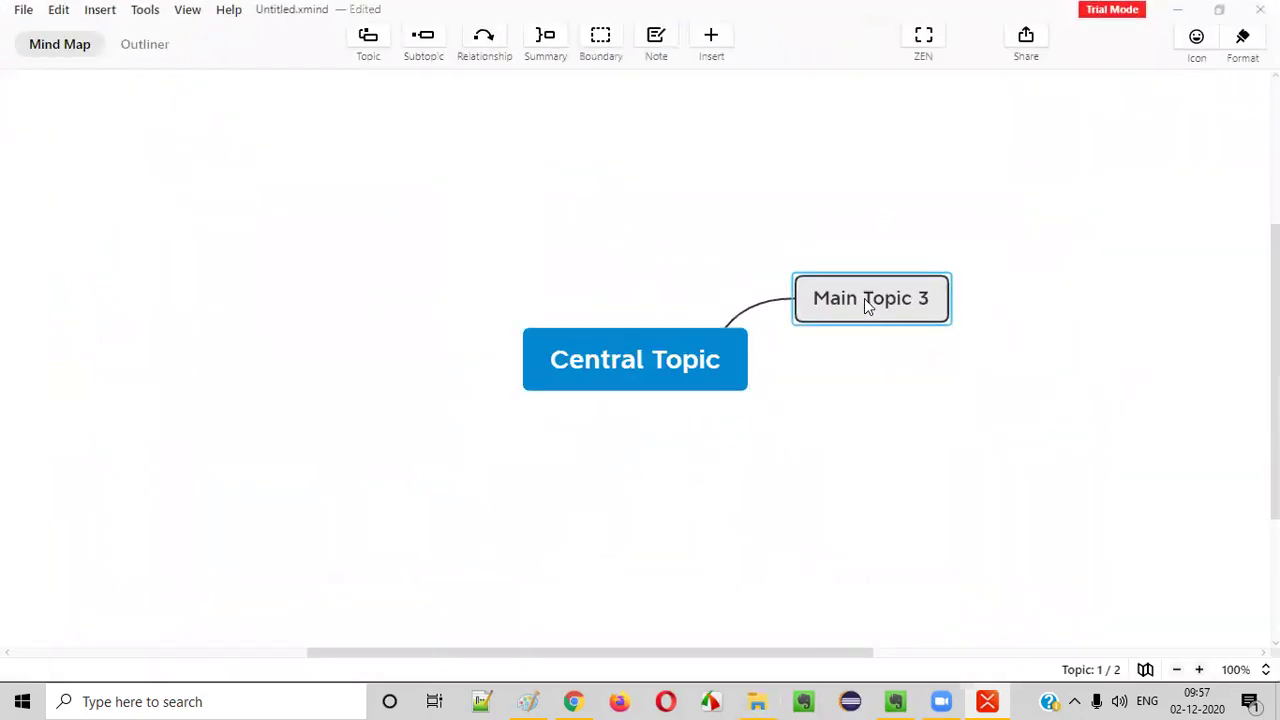
key("Delete")
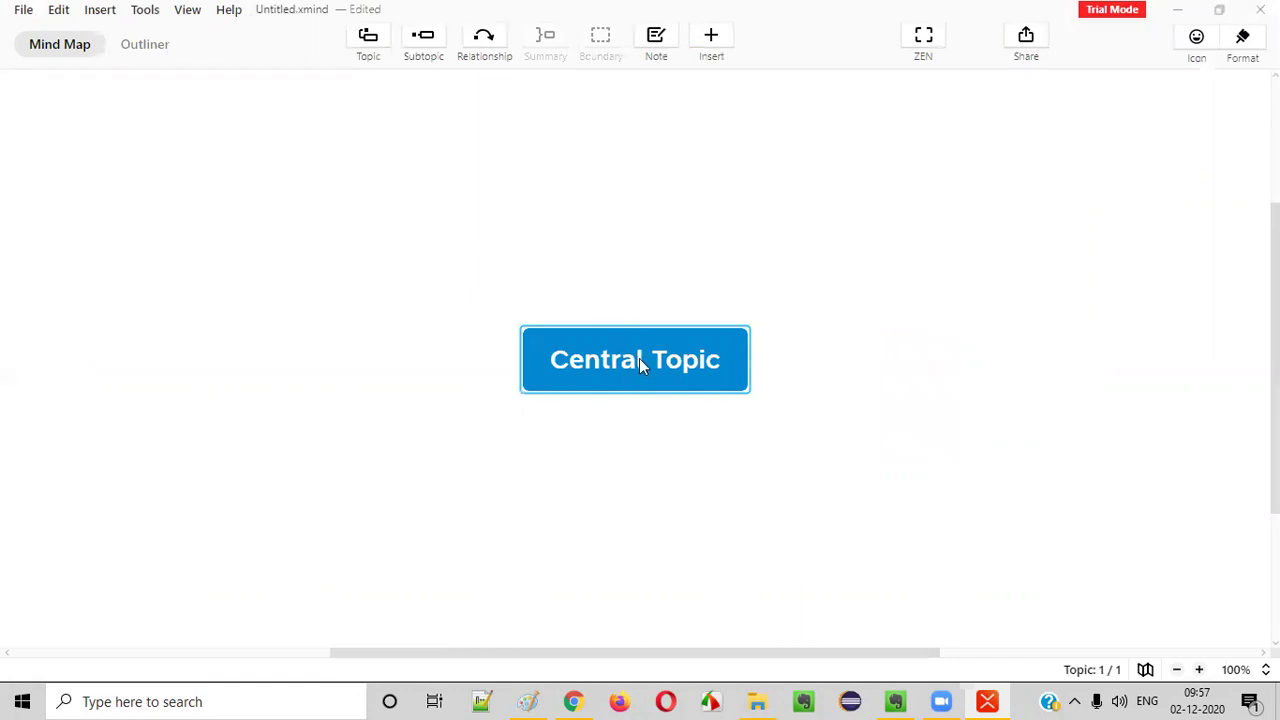
- Switch to Chrome, open tutorialsninja.com/demo/ in a new tab and look over the store's home page
left_click(583, 700)
left_click(252, 15)
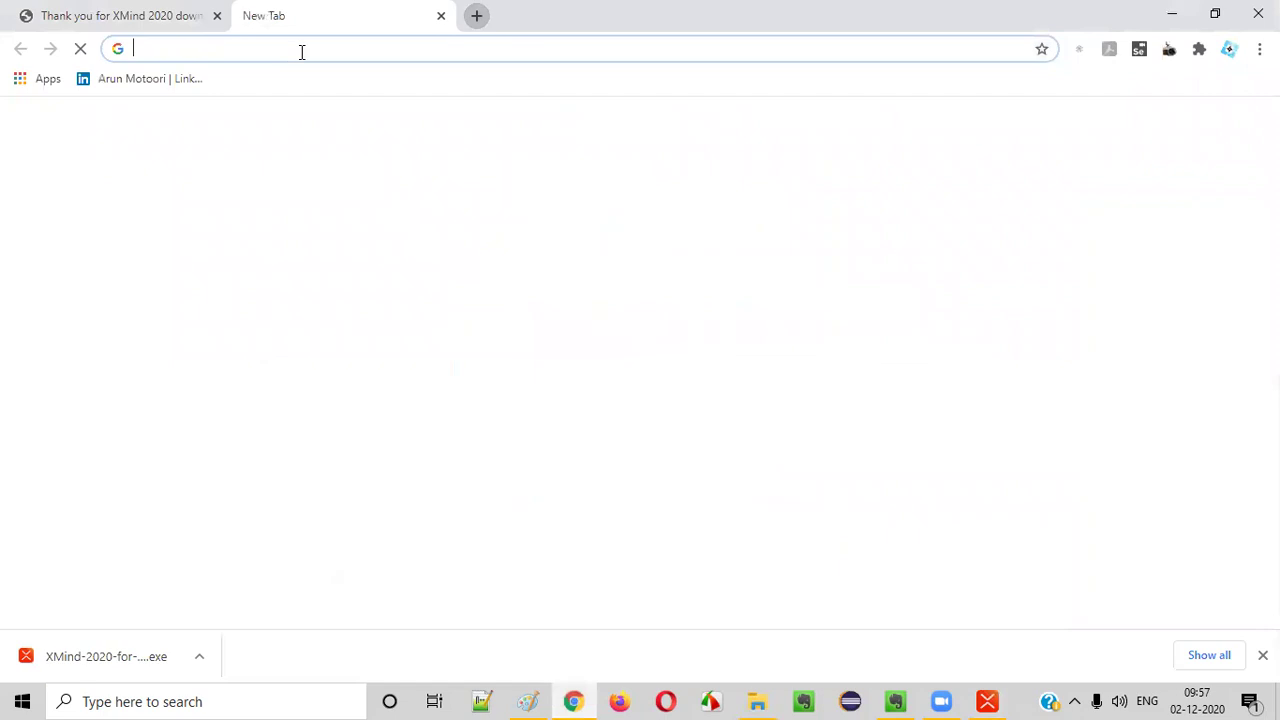
type("tu")
key("Return")
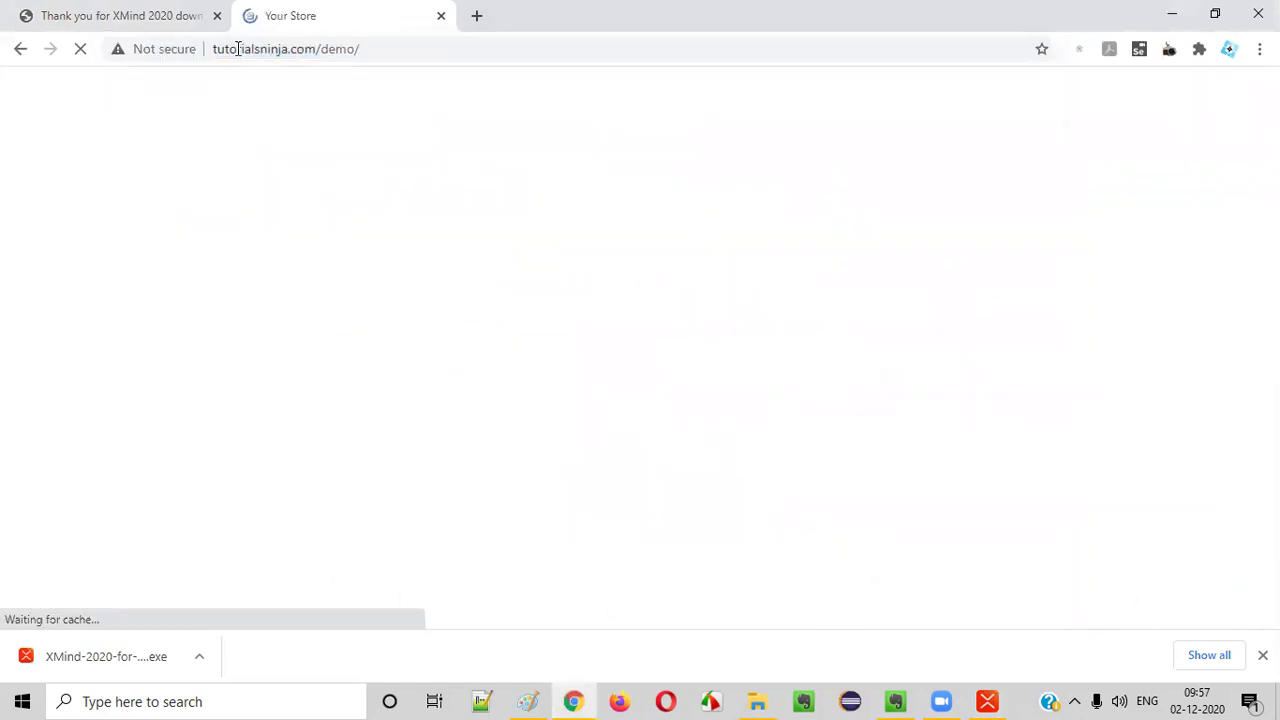
scroll(1204, 343, "down", 8)
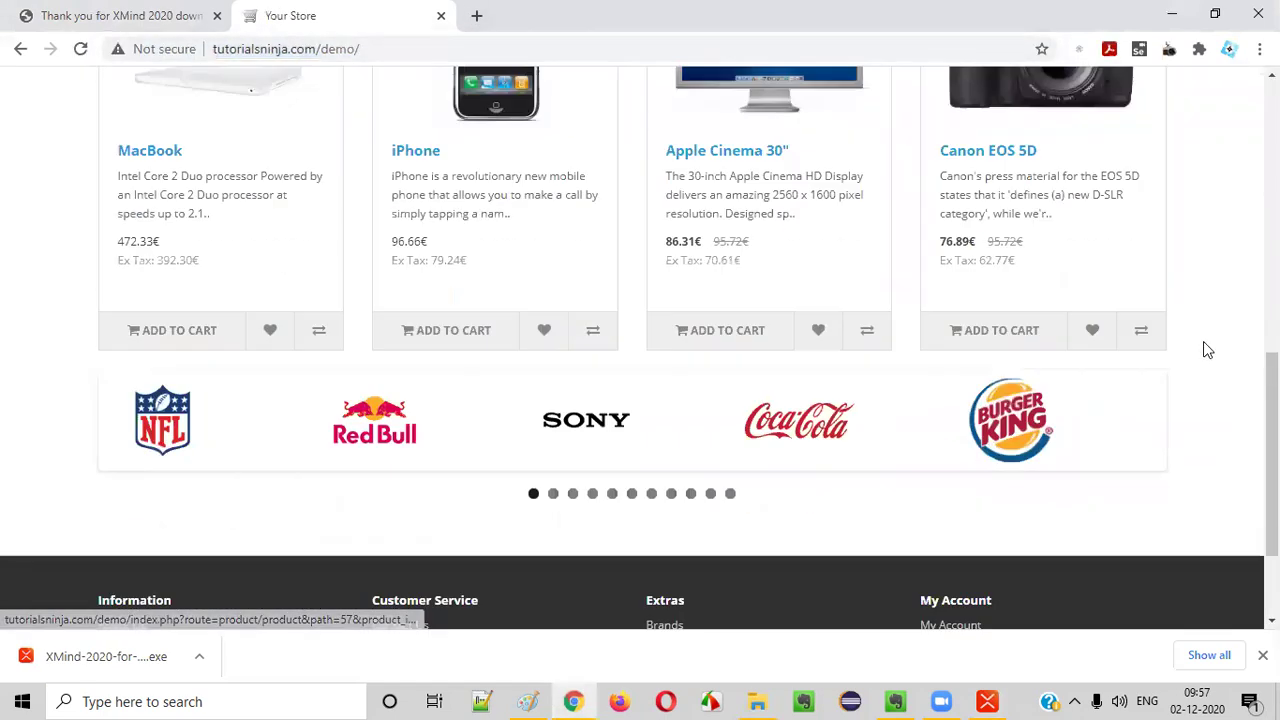
scroll(1203, 341, "up", 10)
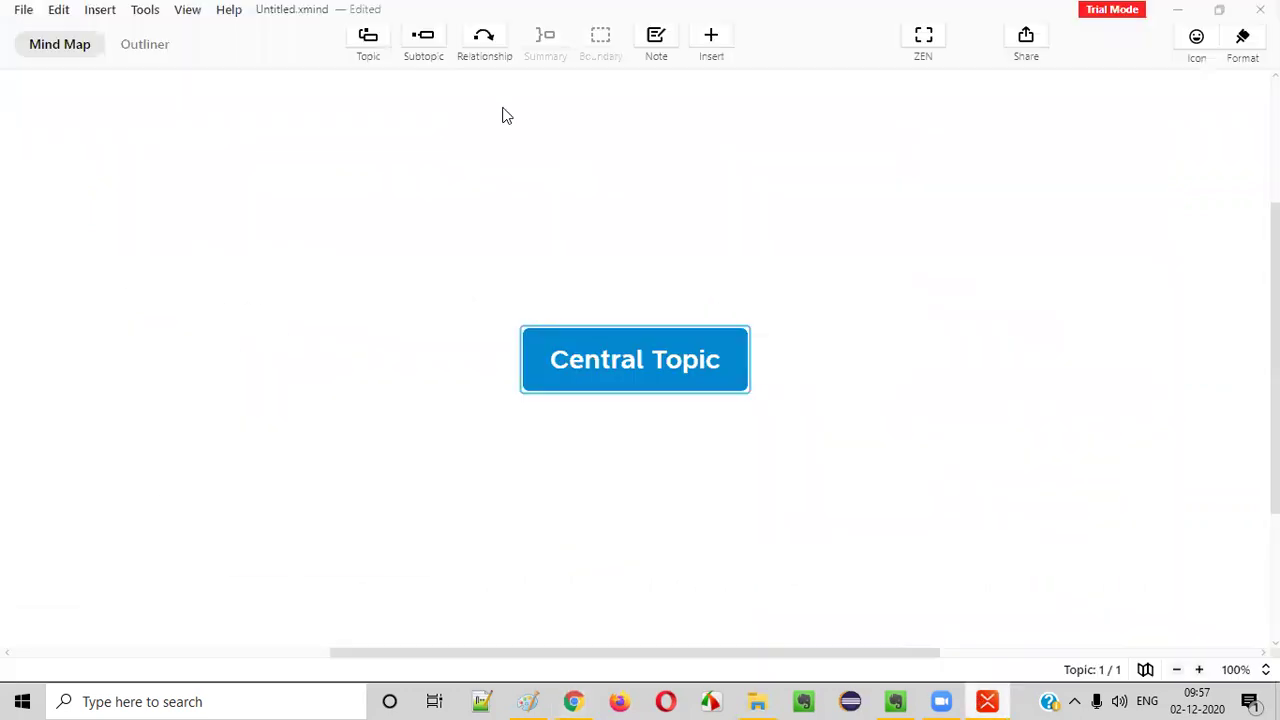
- Return to Chrome, close the XMind download page and select the demo store's web address
key("alt+Tab")
mouse_move(403, 217)
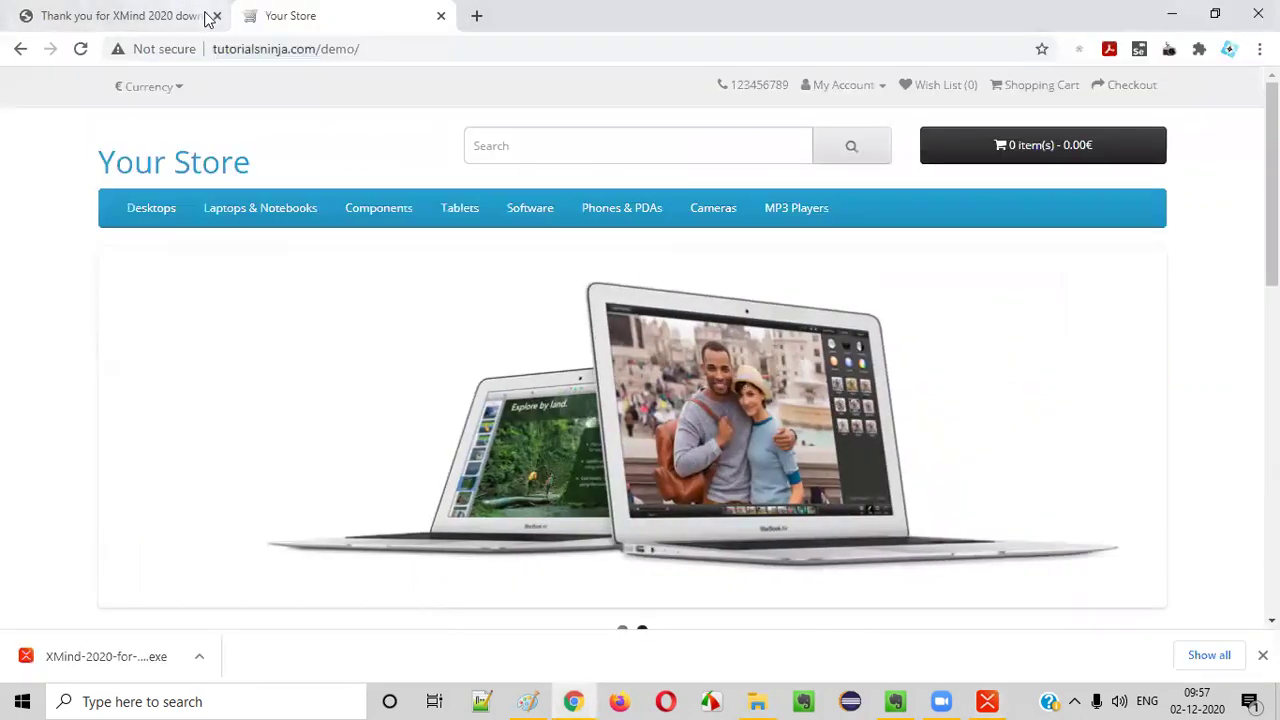
left_click(216, 16)
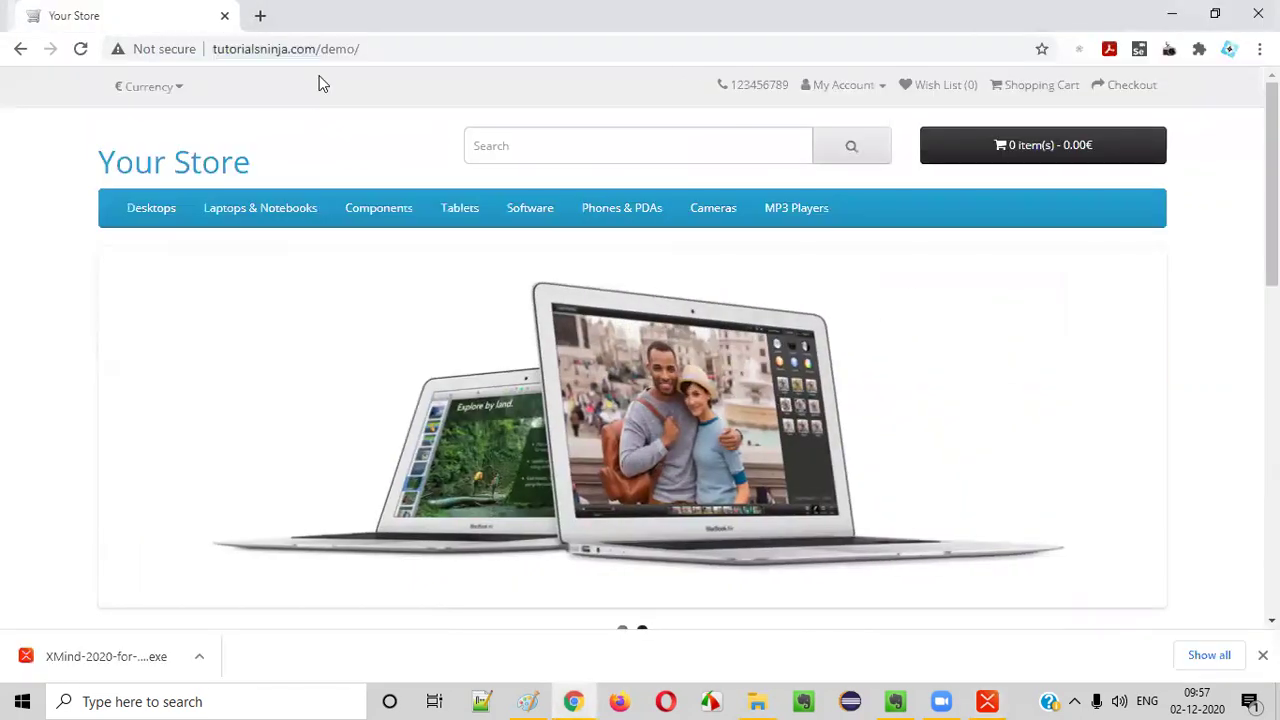
left_click(322, 48)
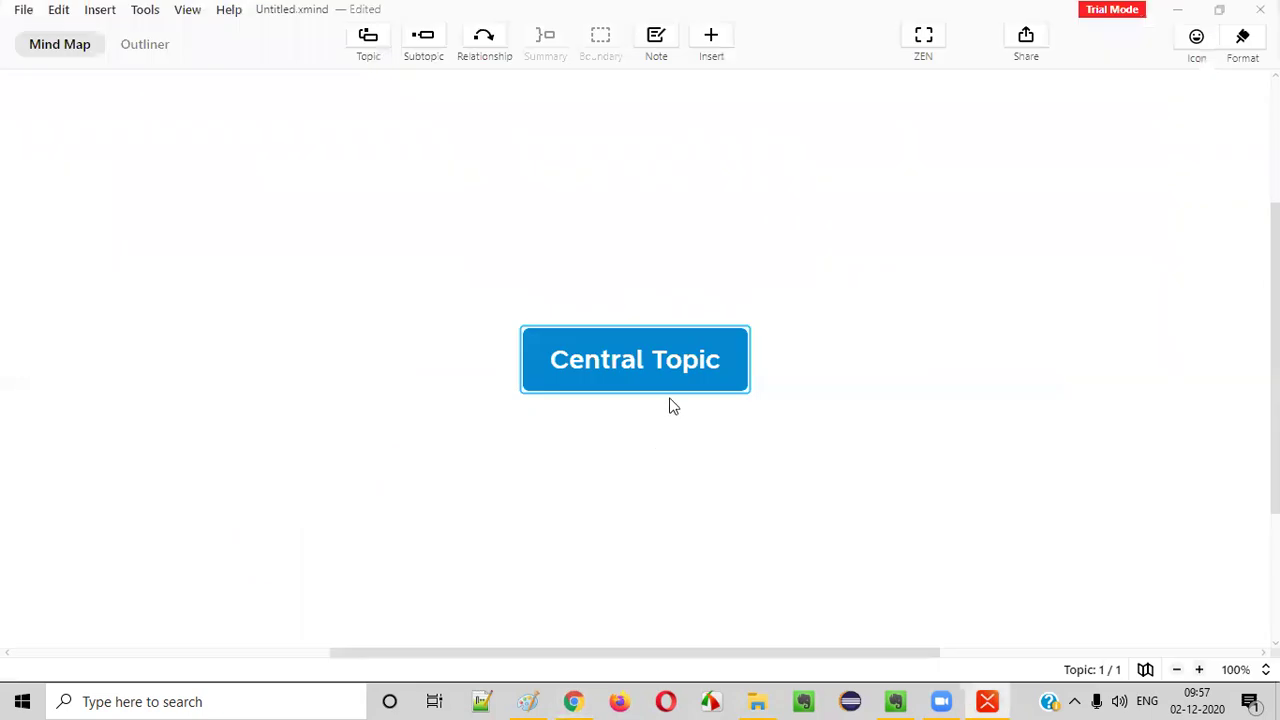
- Switch to XMind and rename the central topic as "TutorailsNinja TestCases"
double_click(671, 385)
type("T")
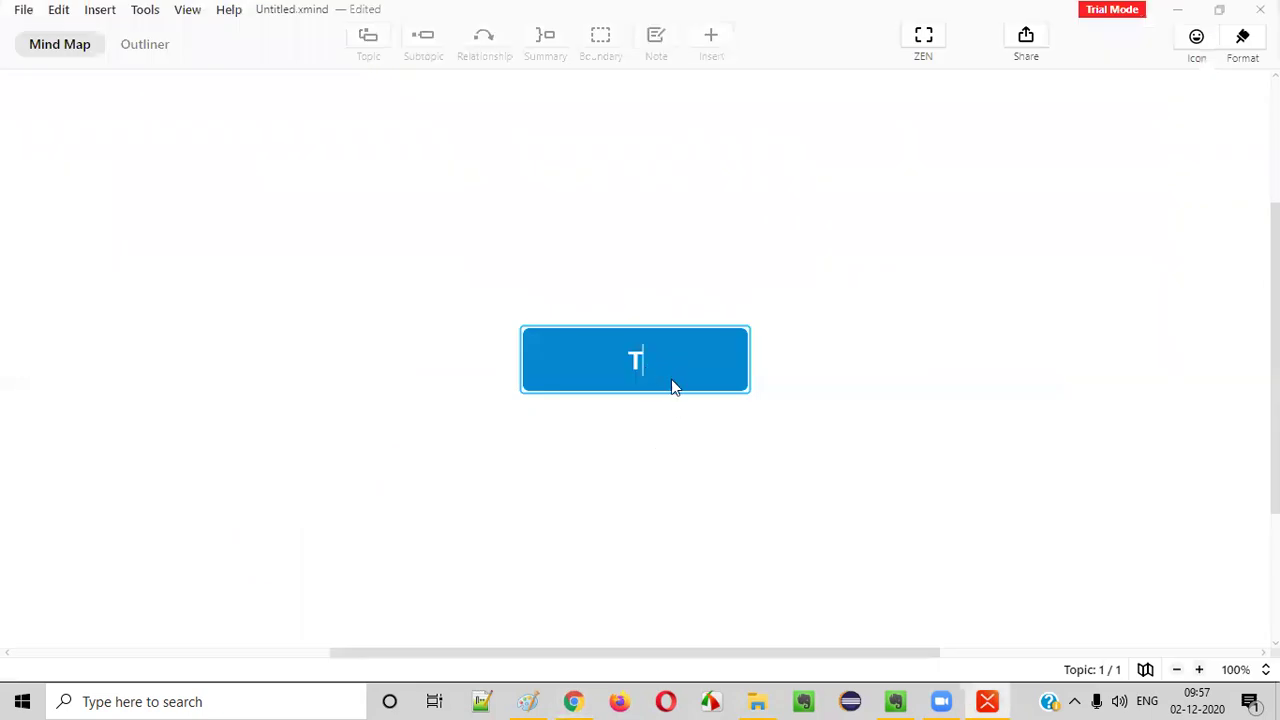
type("U")
key("BackSpace")
type("utorailsNinja")
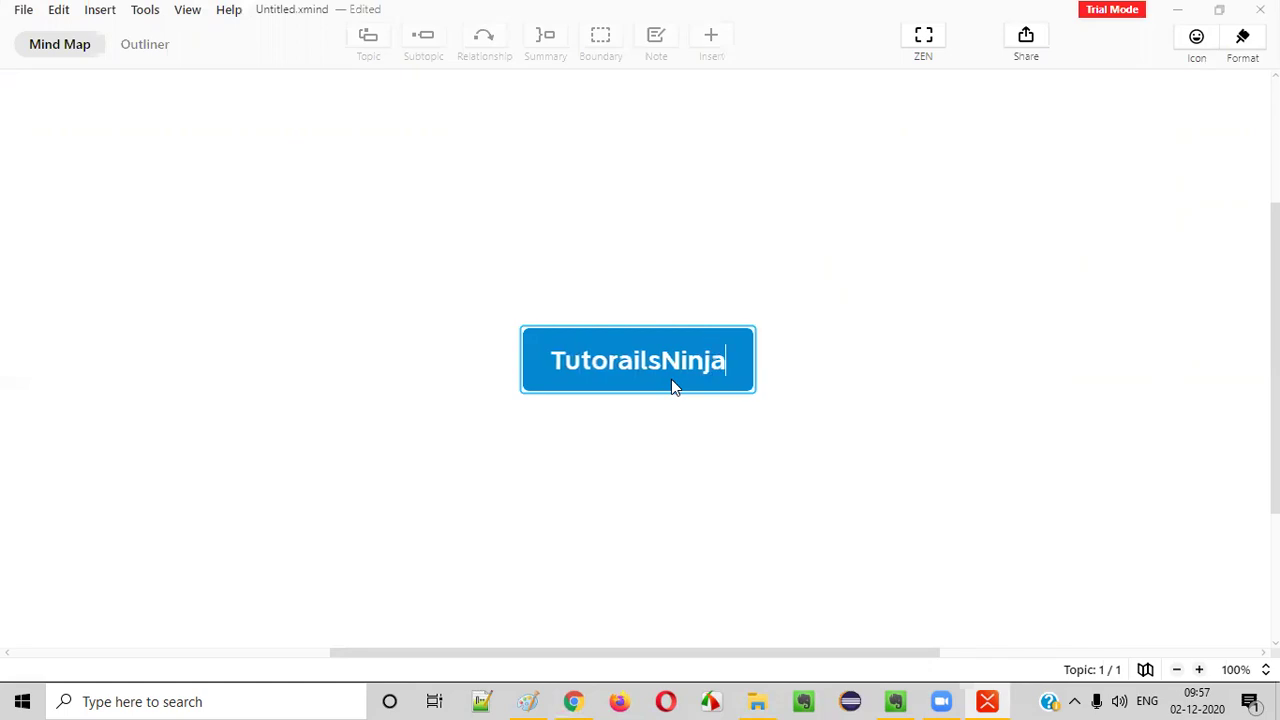
type(" TestCases")
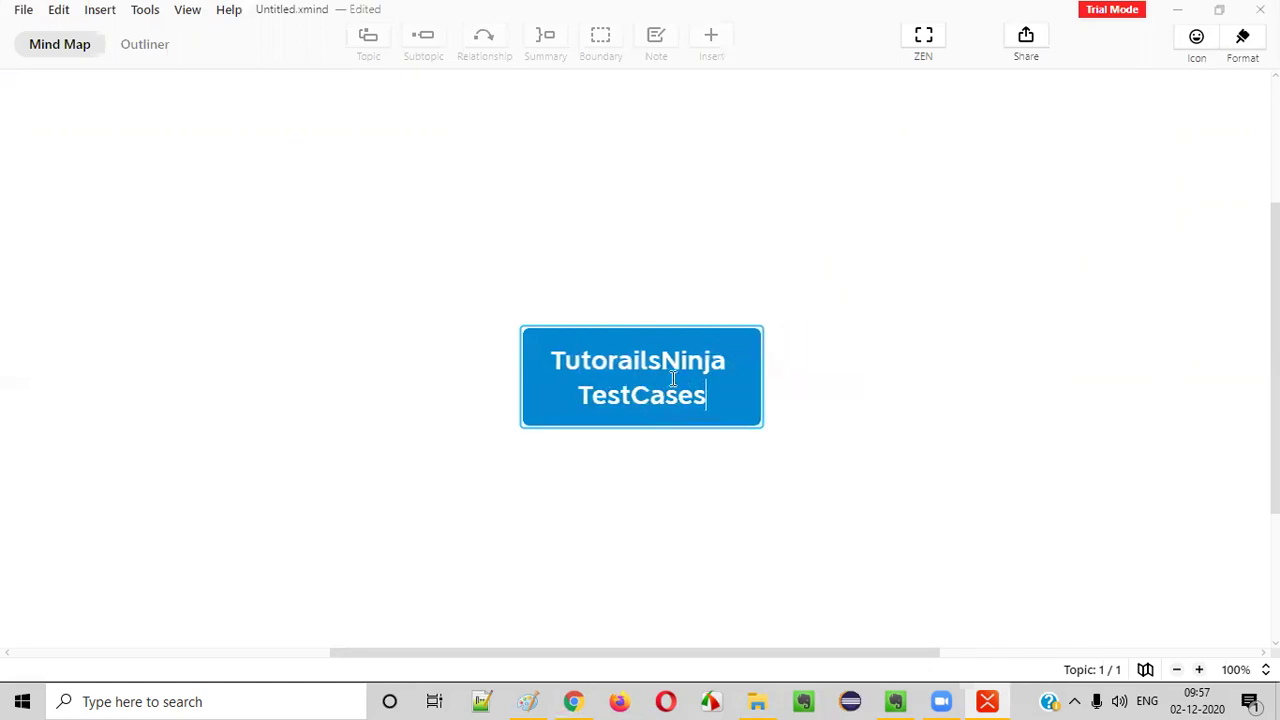
key("Return")
left_click(644, 526)
left_click(673, 365)
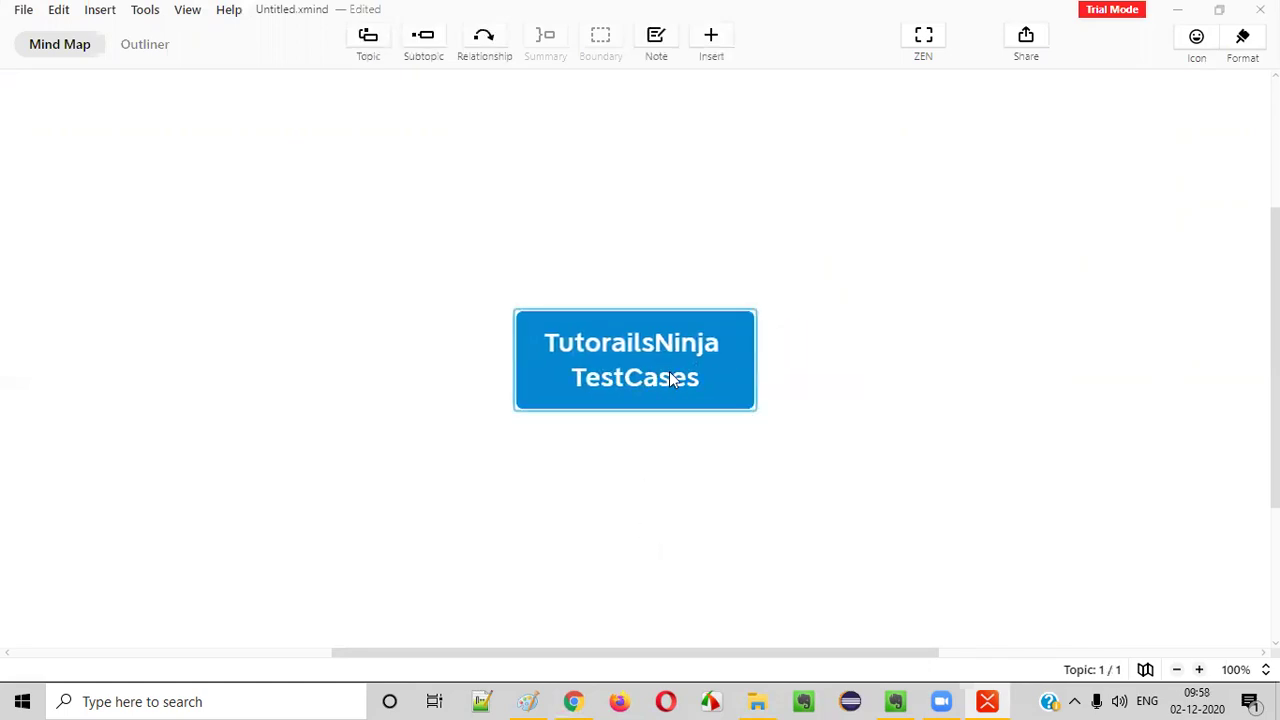
- Switch to Chrome and examine the demo store's search box and account options to find features worth testing
key("alt+Tab")
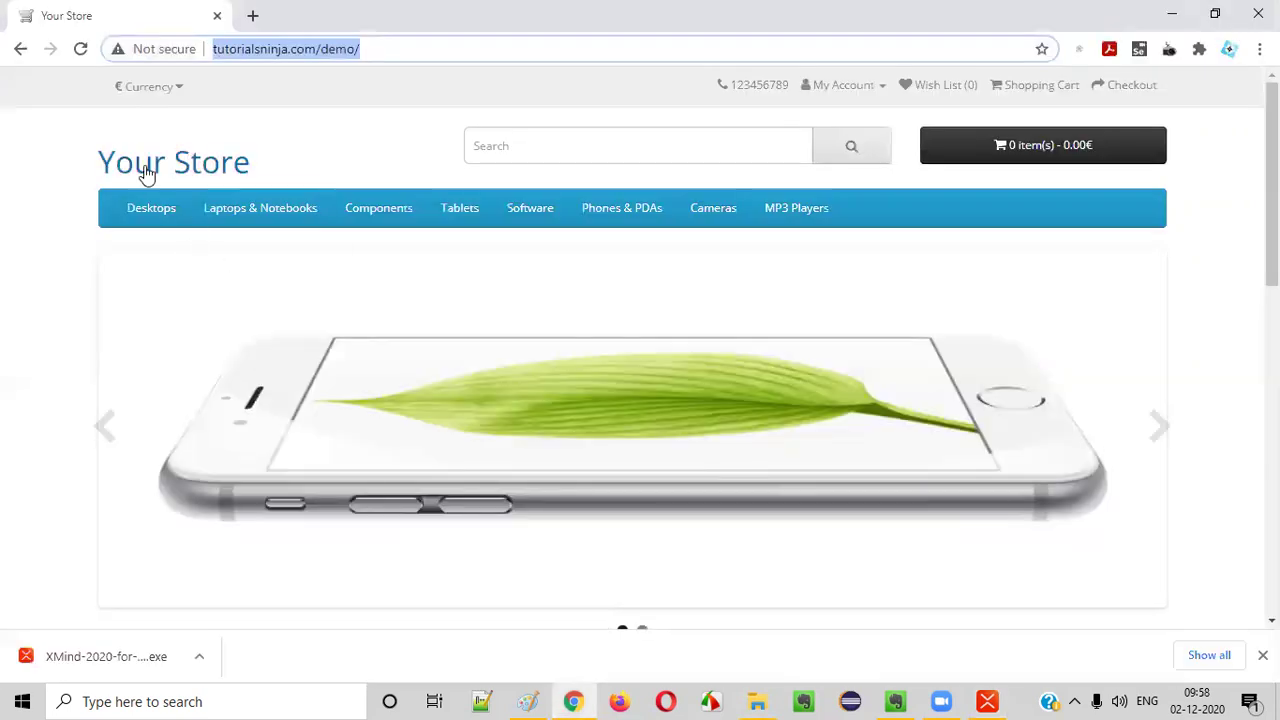
left_click(663, 154)
left_click(1234, 307)
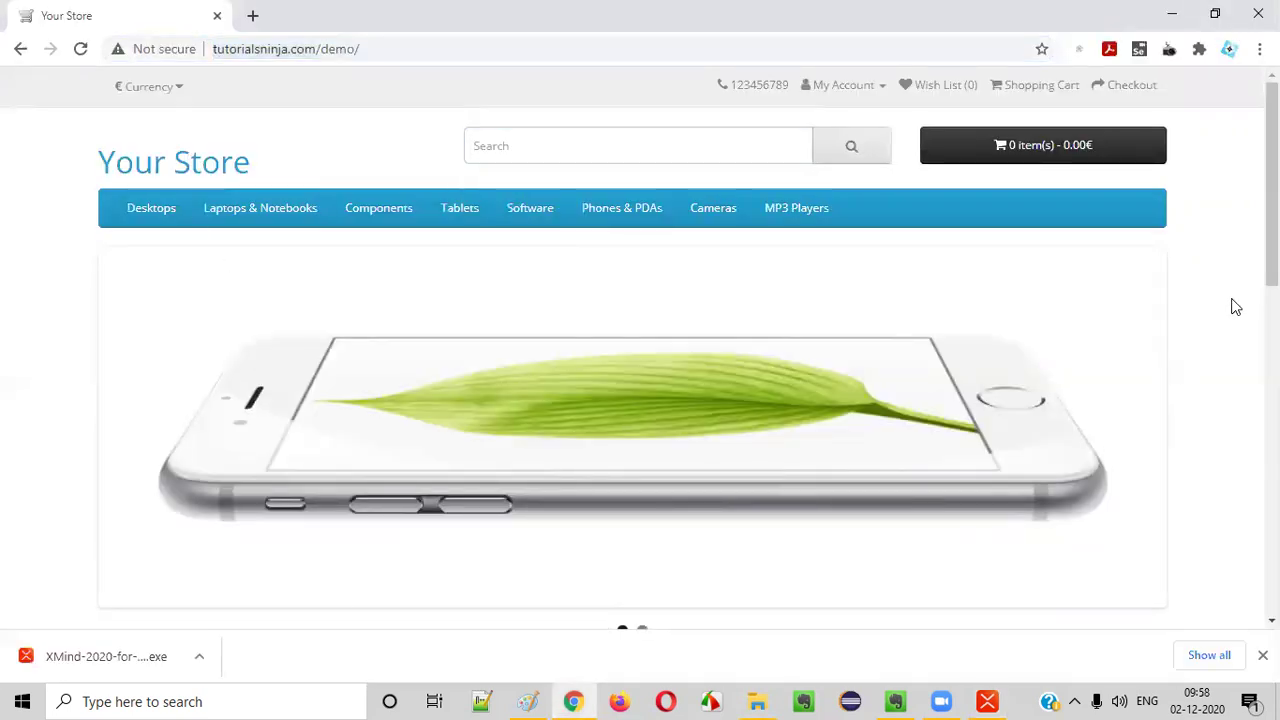
left_click(569, 153)
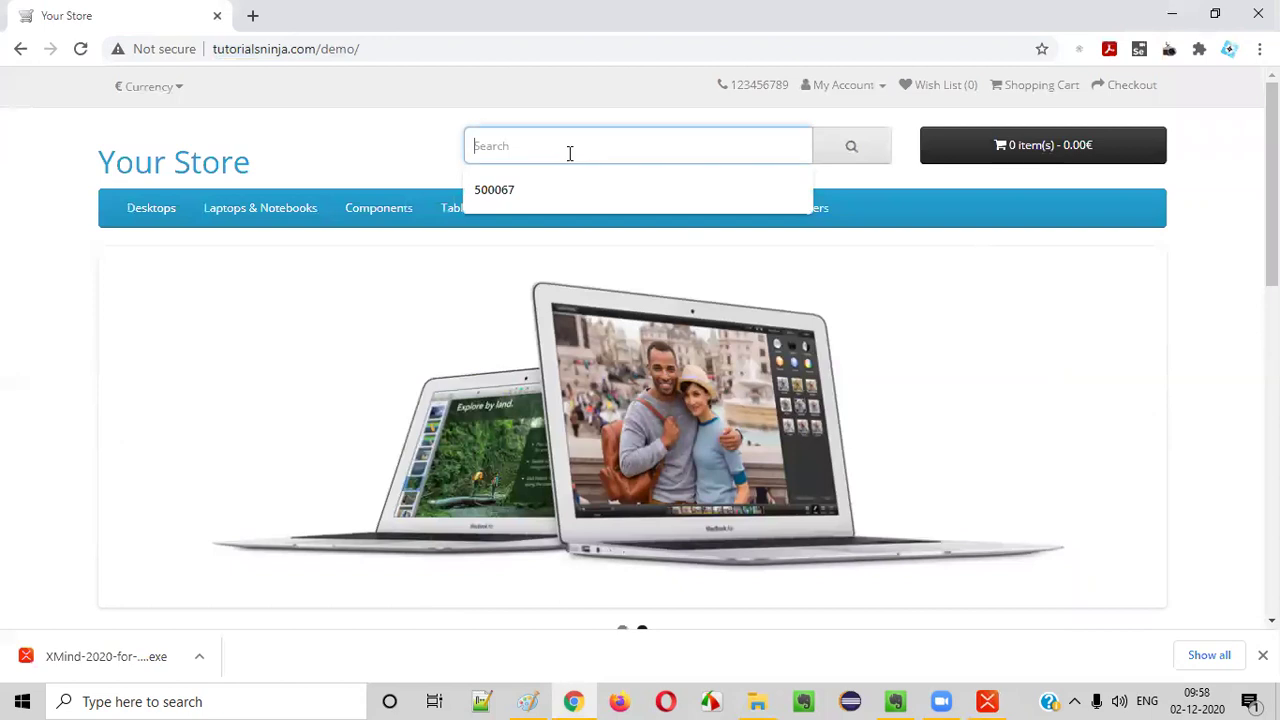
left_click(863, 303)
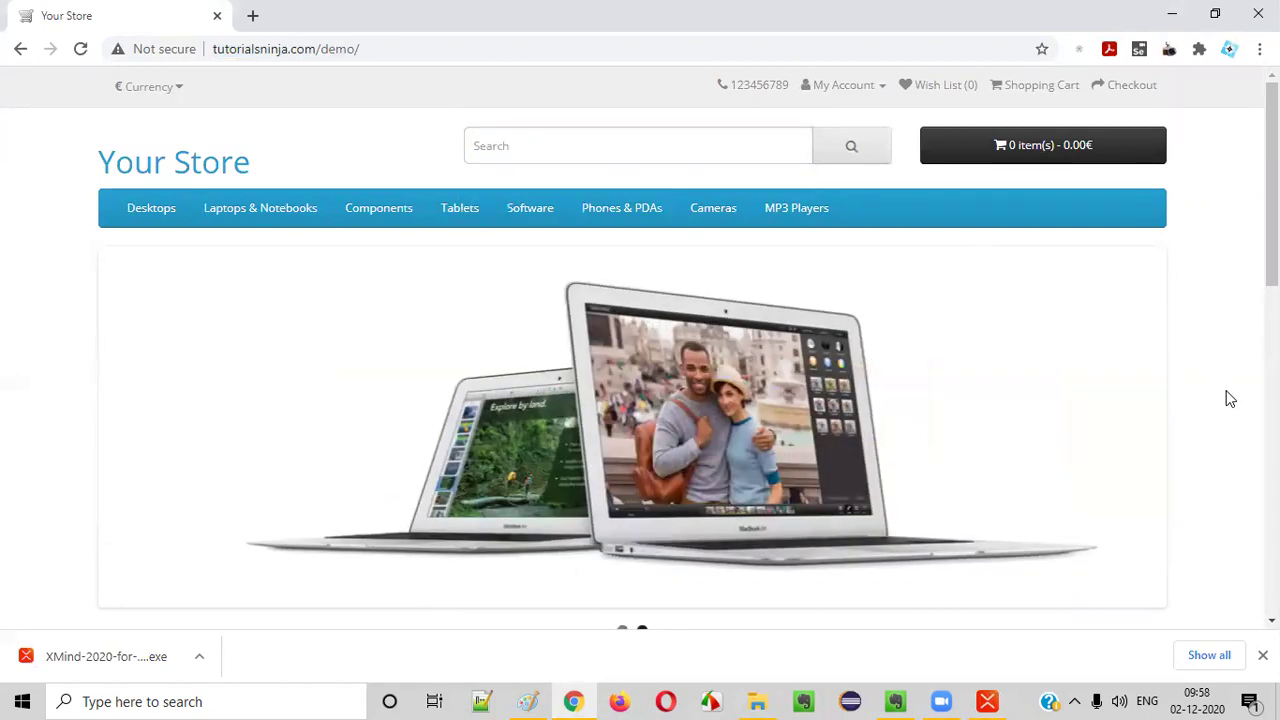
key("alt+Tab")
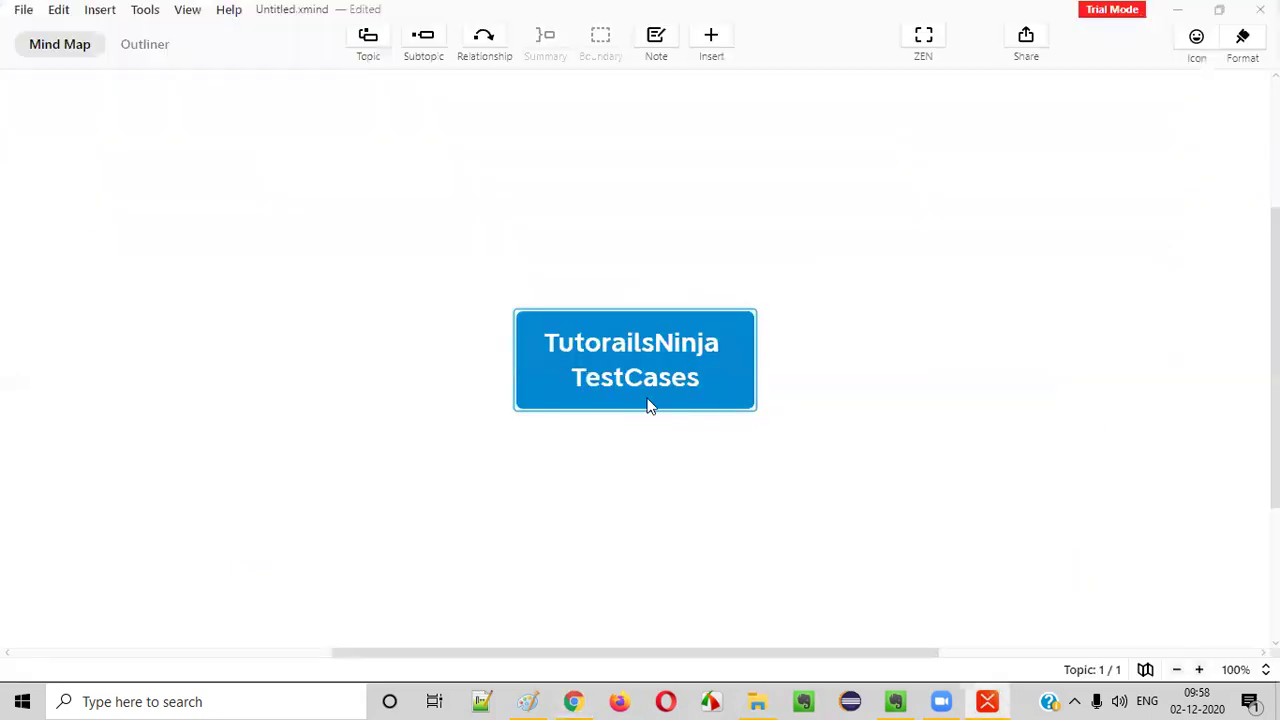
key("alt+Tab")
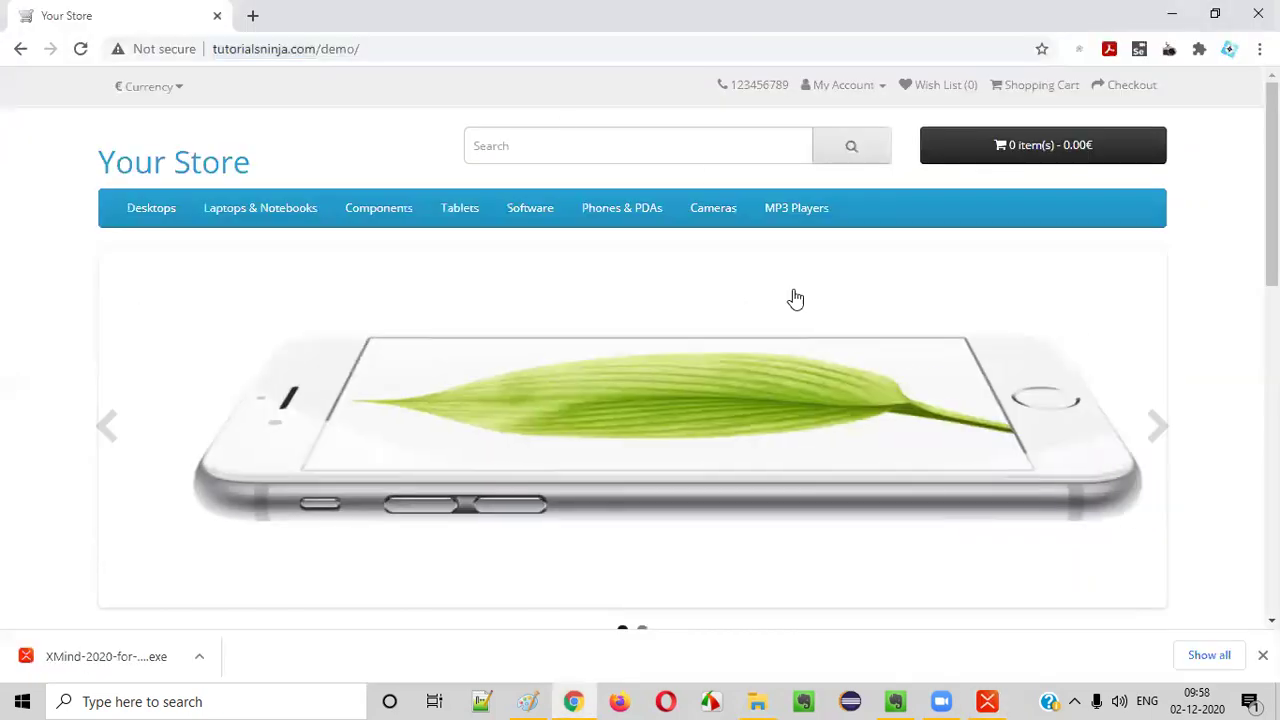
left_click(862, 90)
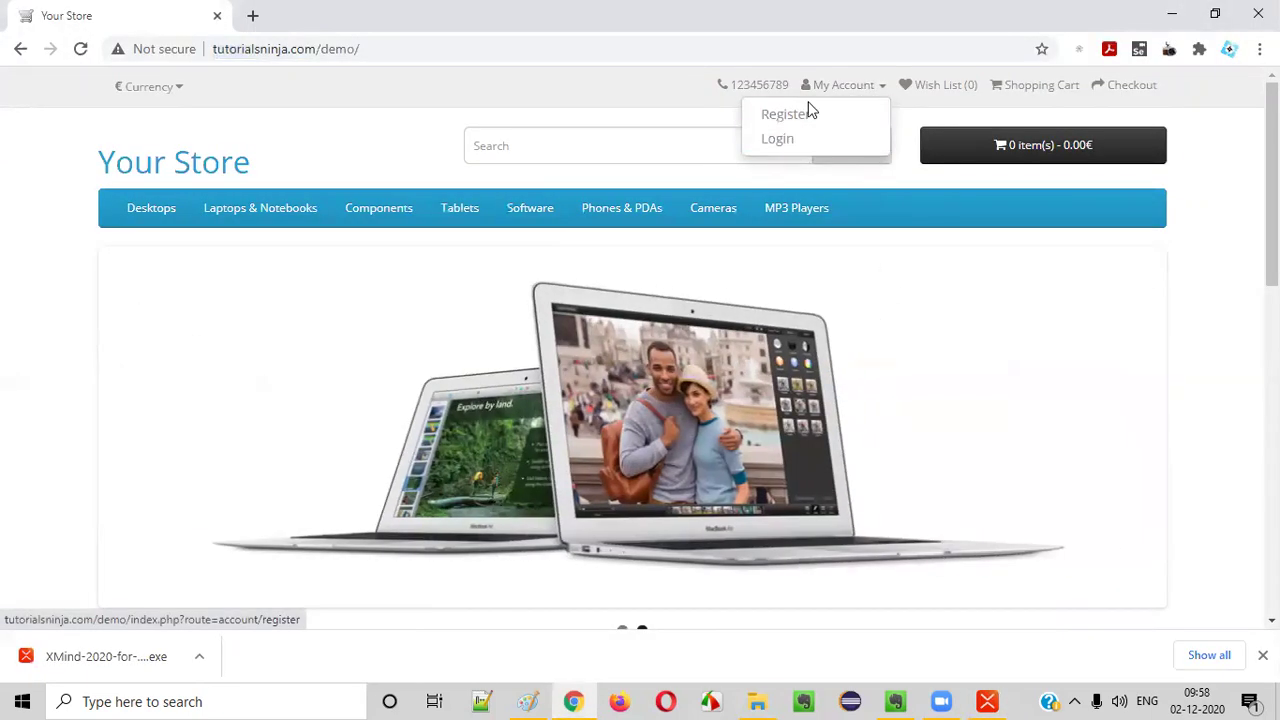
- Switch to XMind and add two main topics named Login and Registration to the central topic
key("alt+Tab")
key("Tab")
type("Login")
key("Return")
key("Return")
type("Registration")
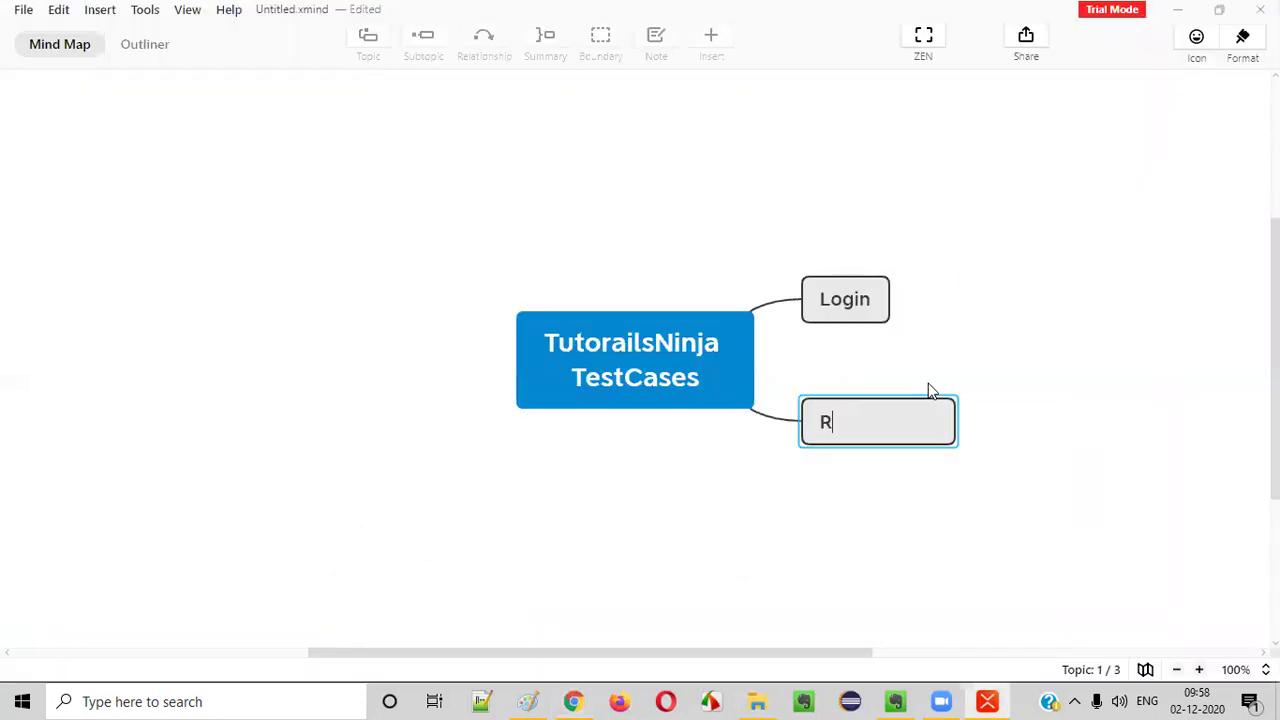
key("Return")
- Add a third main topic, check the store's search box in Chrome, and name the topic Search in XMind
key("Return")
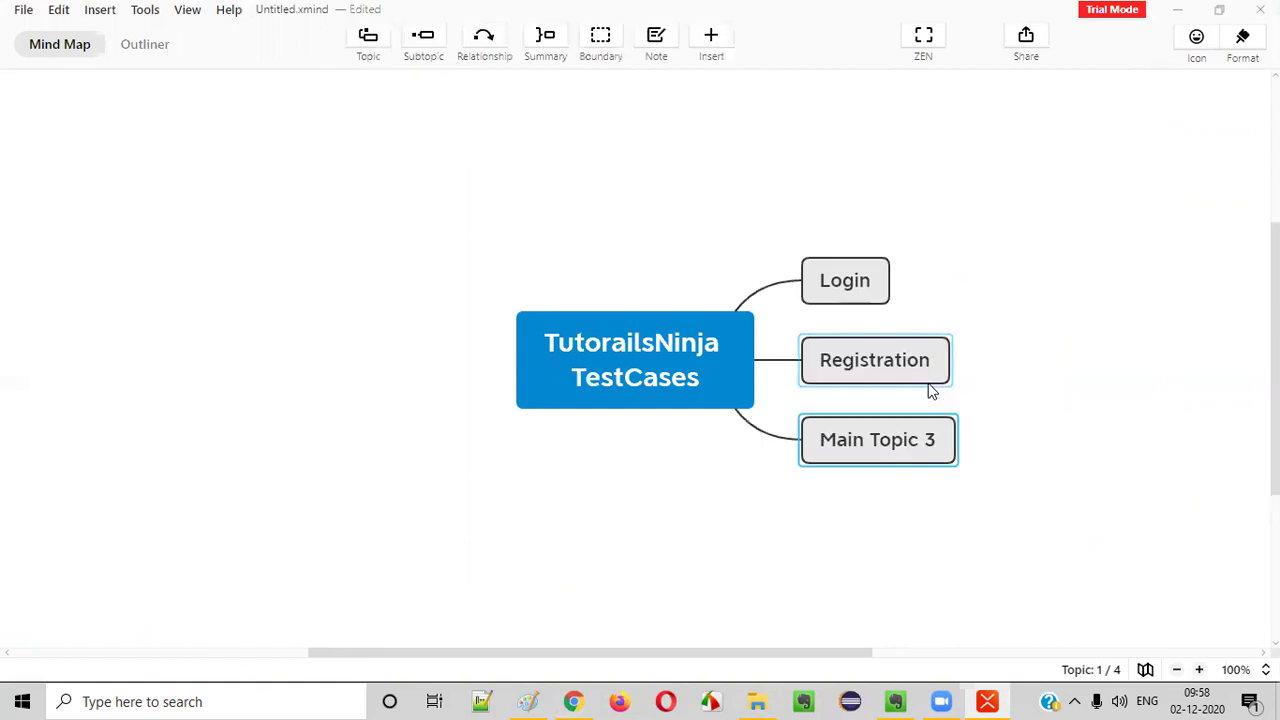
key("alt+Tab")
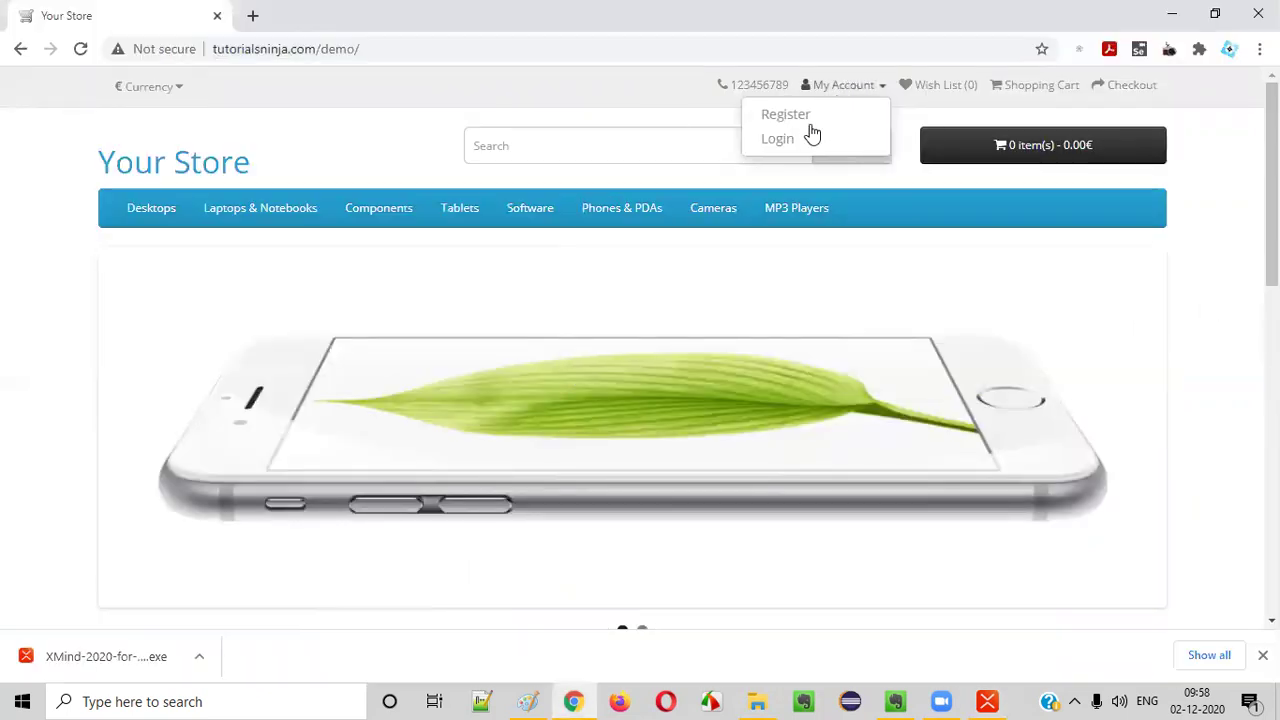
left_click(1211, 254)
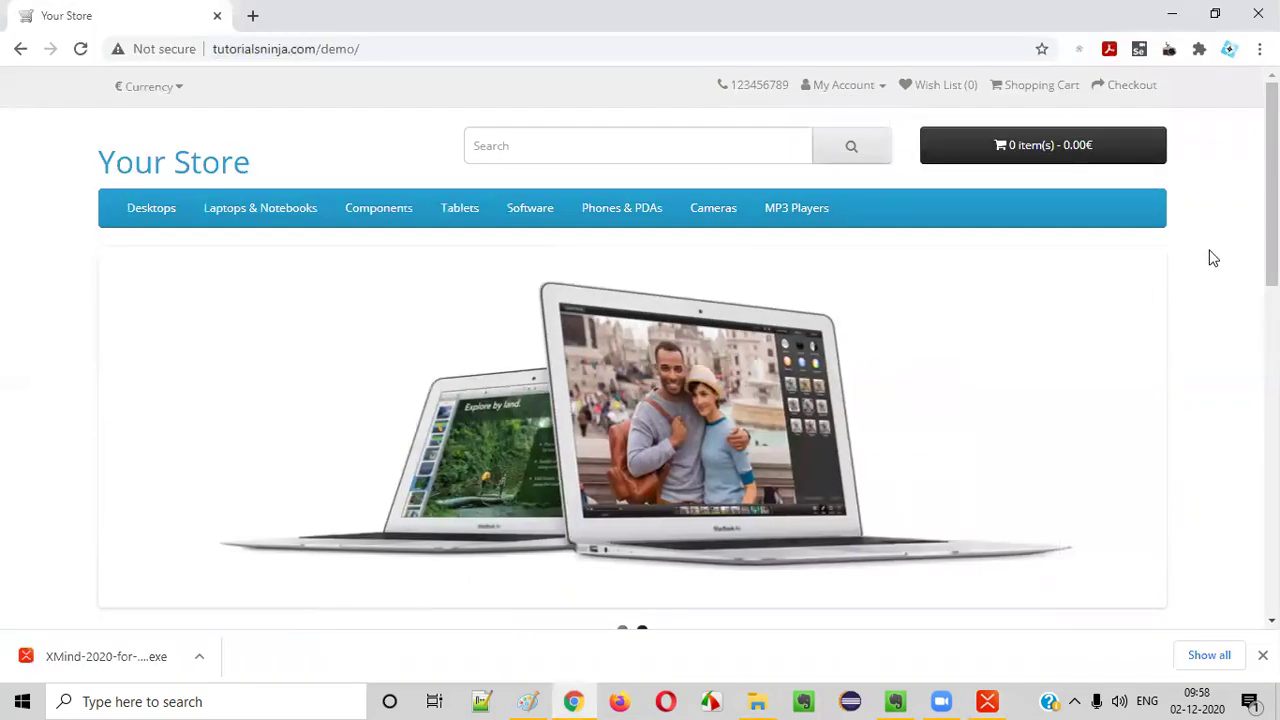
left_click(797, 150)
key("alt+Tab")
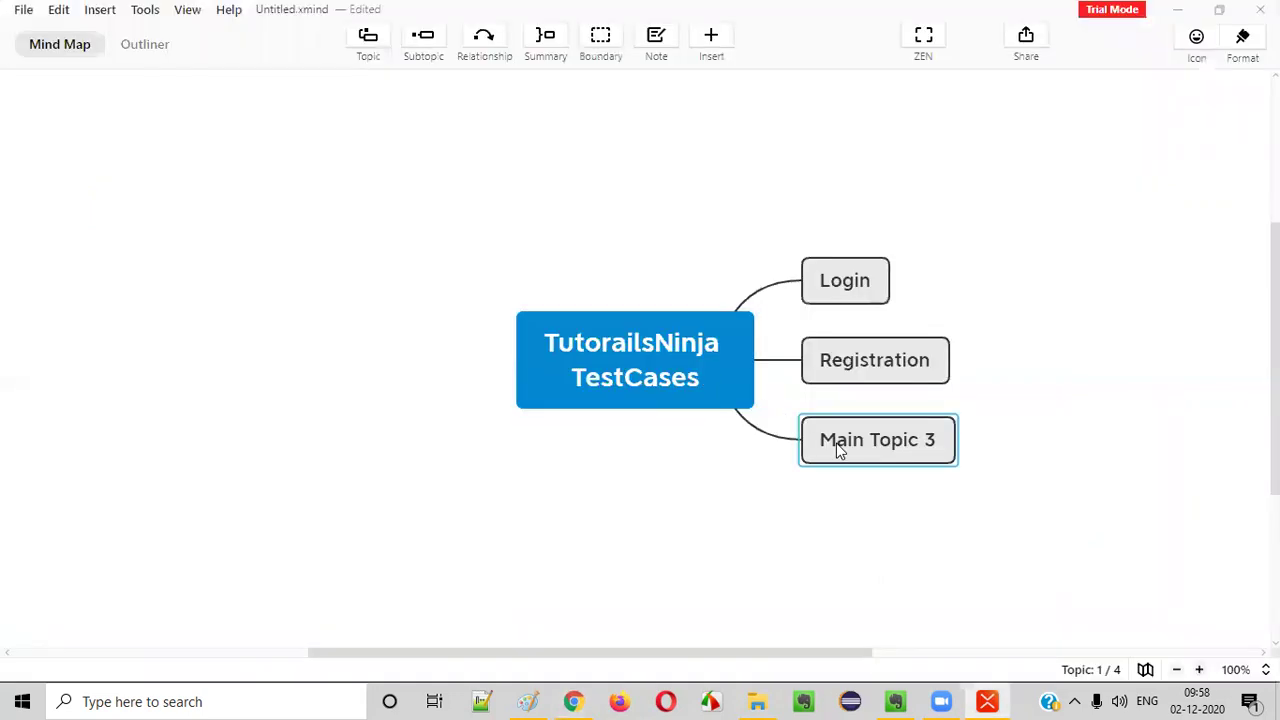
double_click(838, 442)
type("Search")
key("Return")
- Change the central topic's structure to the two-sided map variant with arrows on its branches
left_click(654, 336)
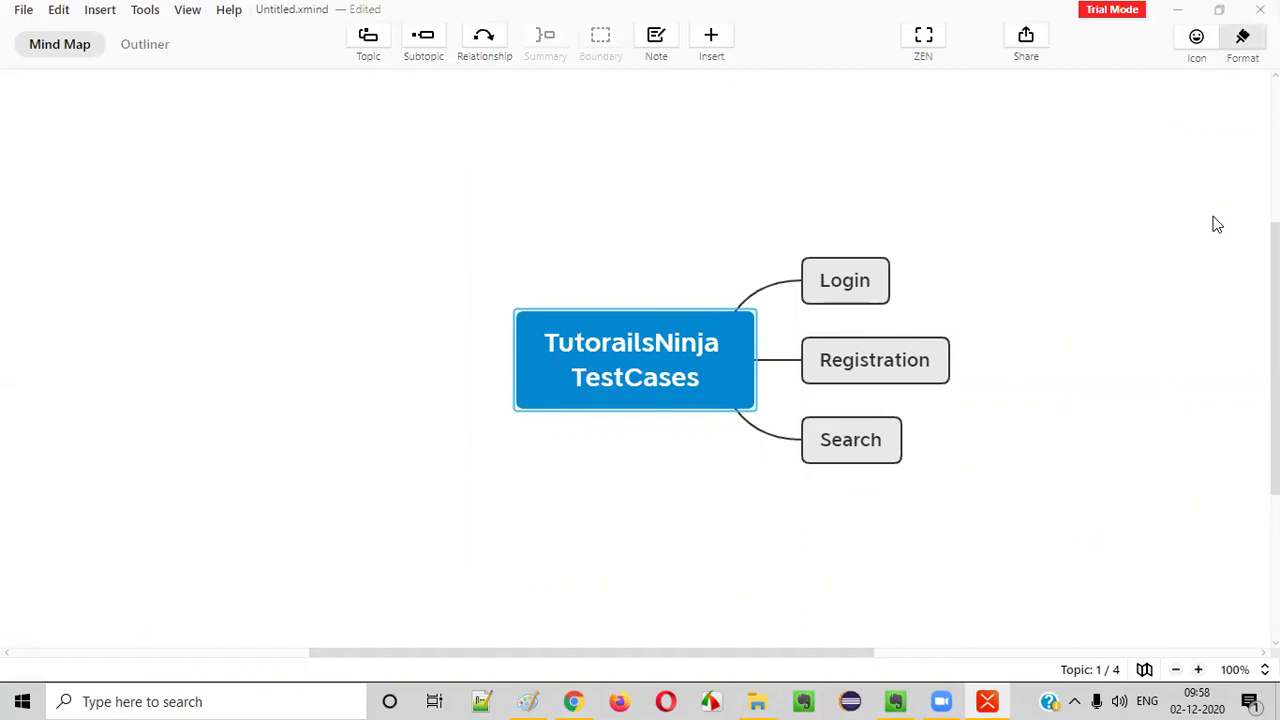
left_click(1243, 40)
left_click(1240, 140)
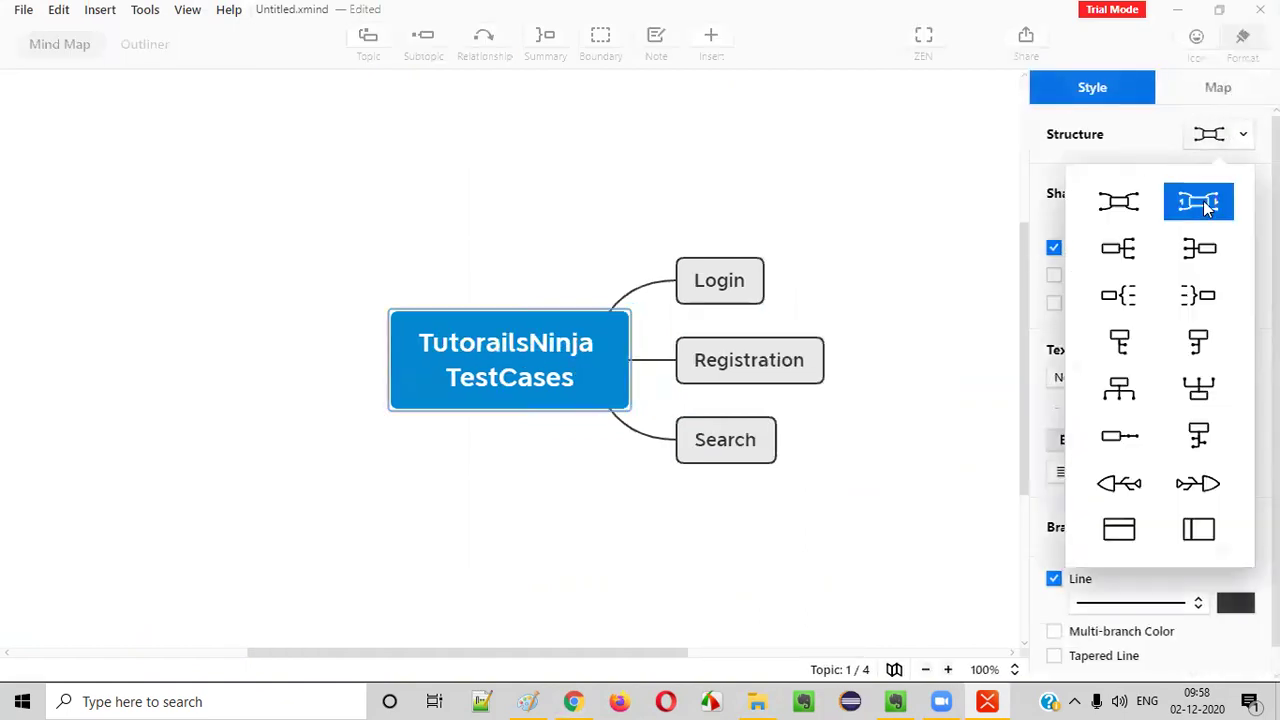
left_click(1199, 203)
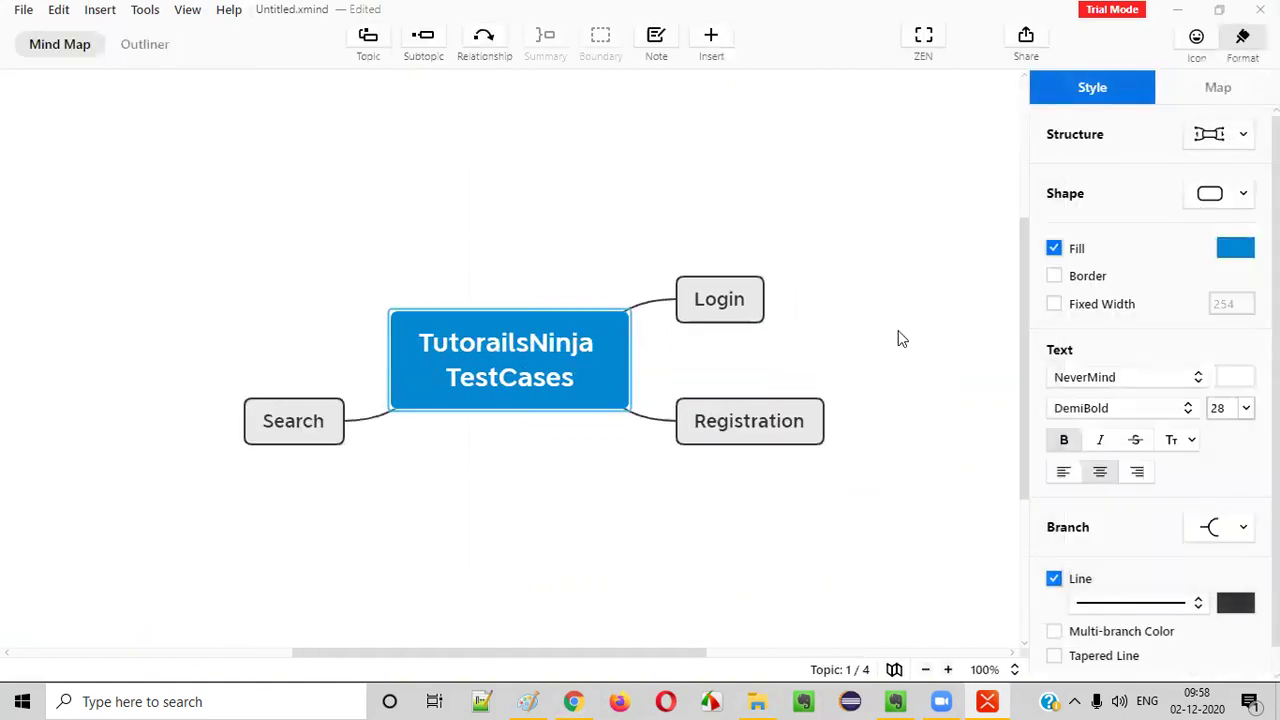
- Add a fourth main topic after Search
left_click(309, 420)
left_click(719, 299)
left_click(742, 430)
left_click(276, 422)
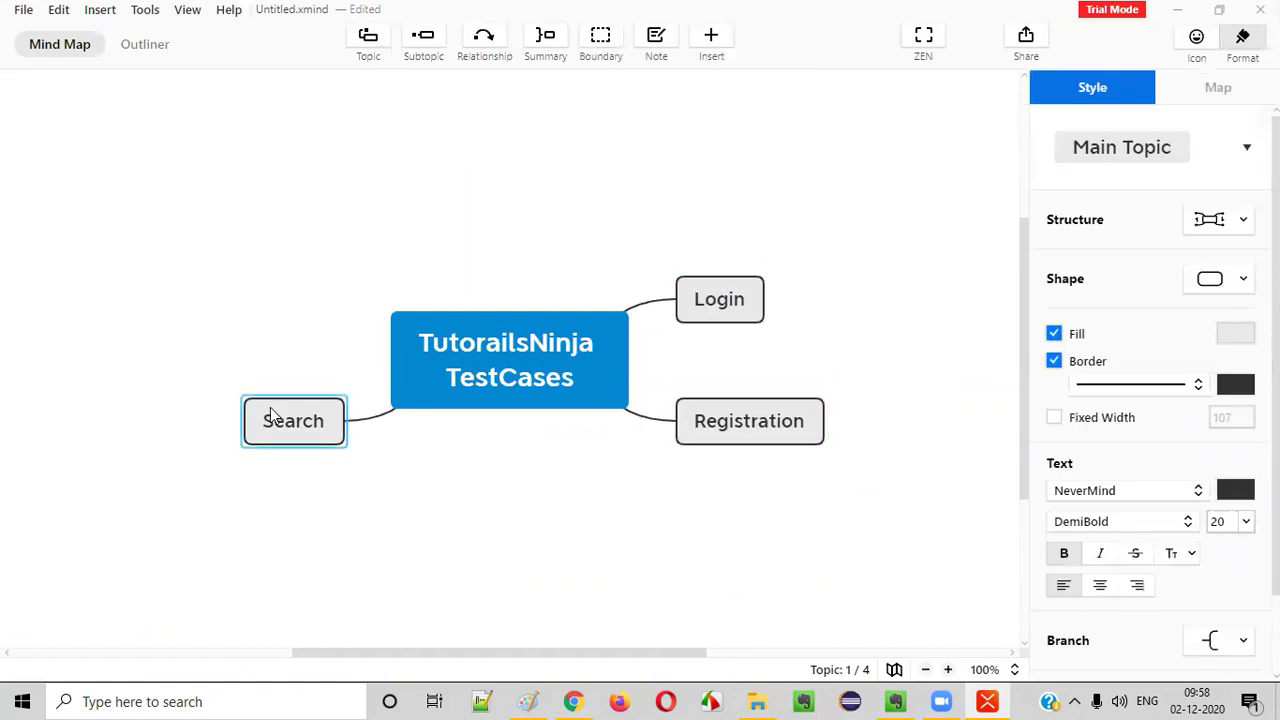
key("Return")
left_click(484, 387)
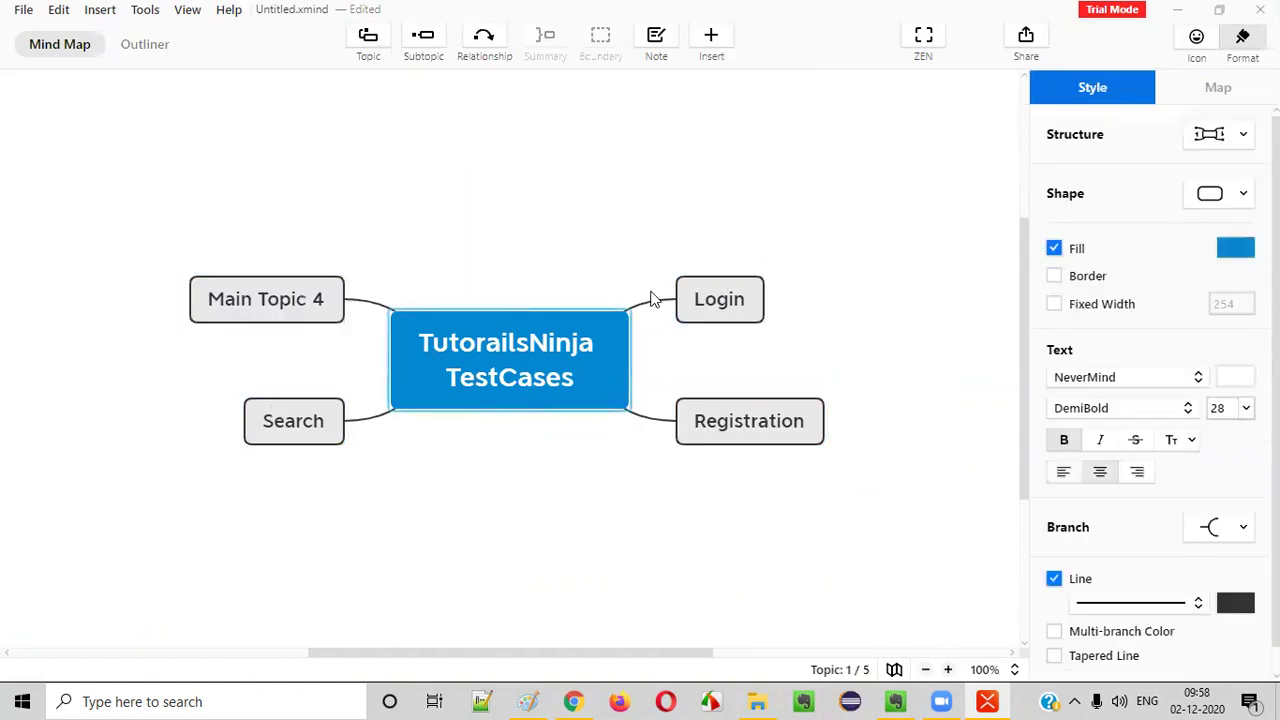
left_click(551, 435)
left_click(555, 381)
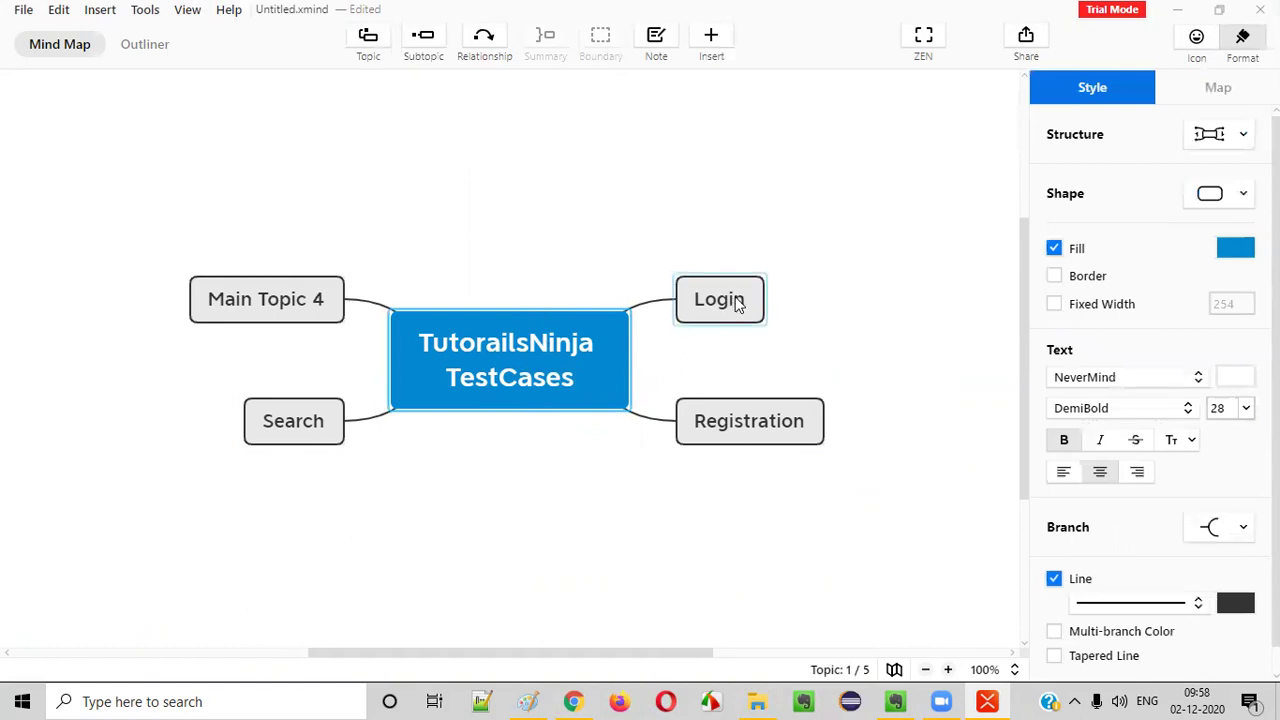
left_click(311, 407)
key("Up")
left_click(313, 413)
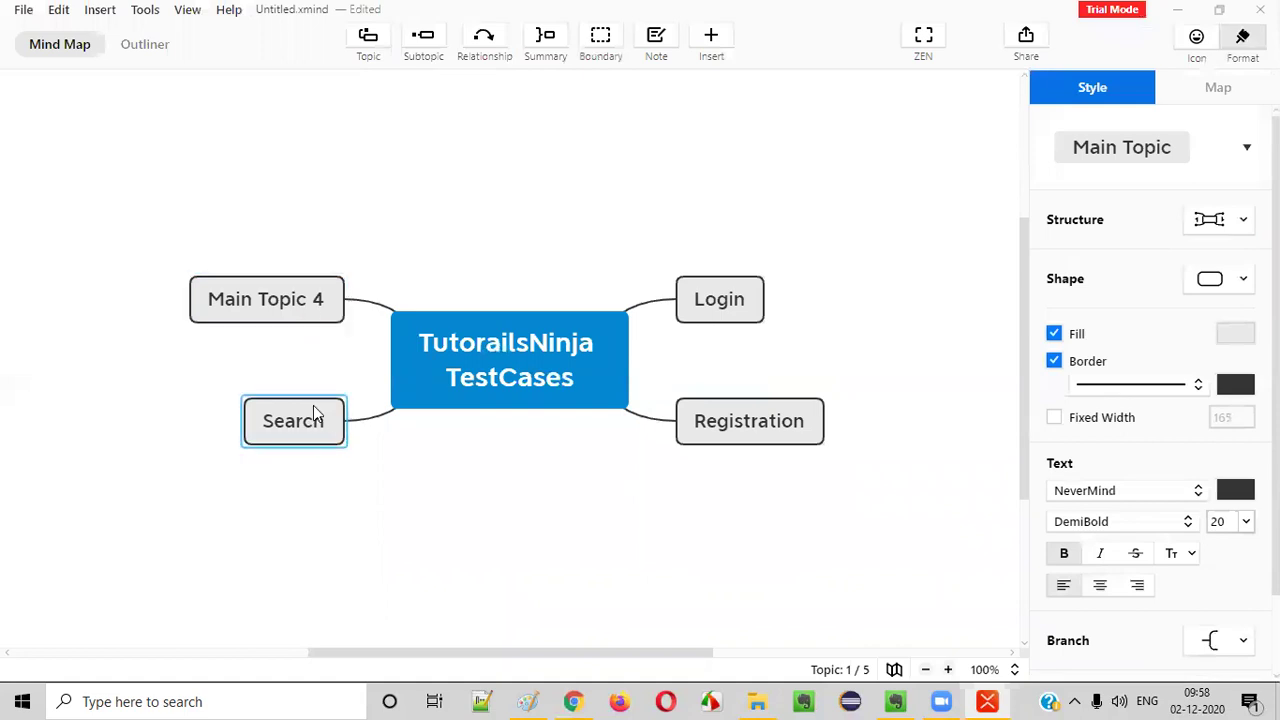
left_click(296, 313)
left_click(293, 413)
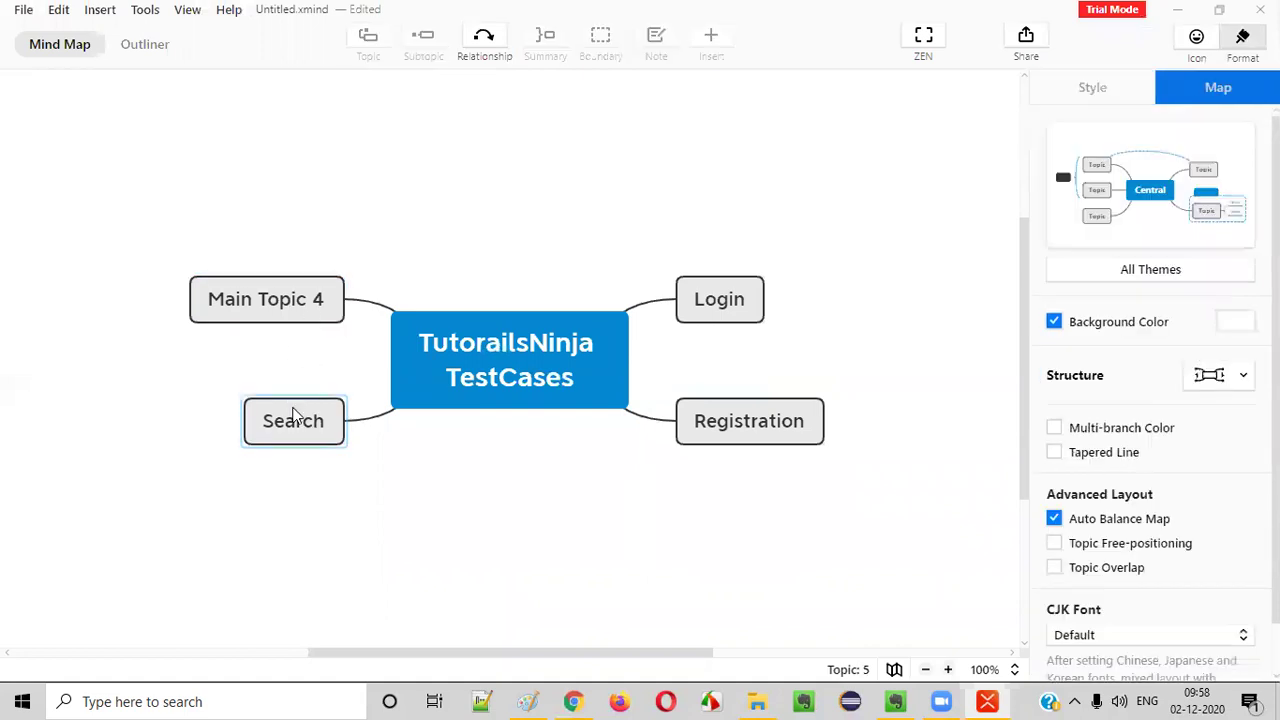
left_click(257, 297)
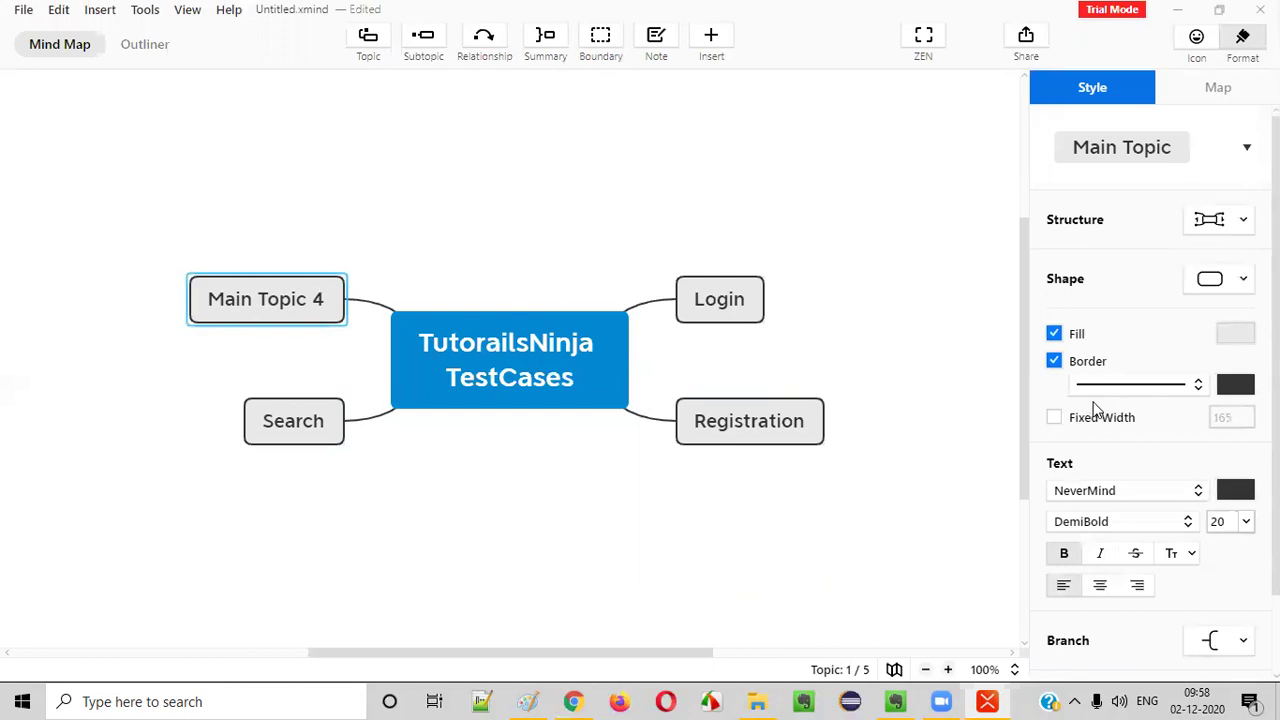
left_click(318, 424)
- Check the store's header in Chrome and rename Main Topic 4 as Header Options in XMind
key("alt+Tab")
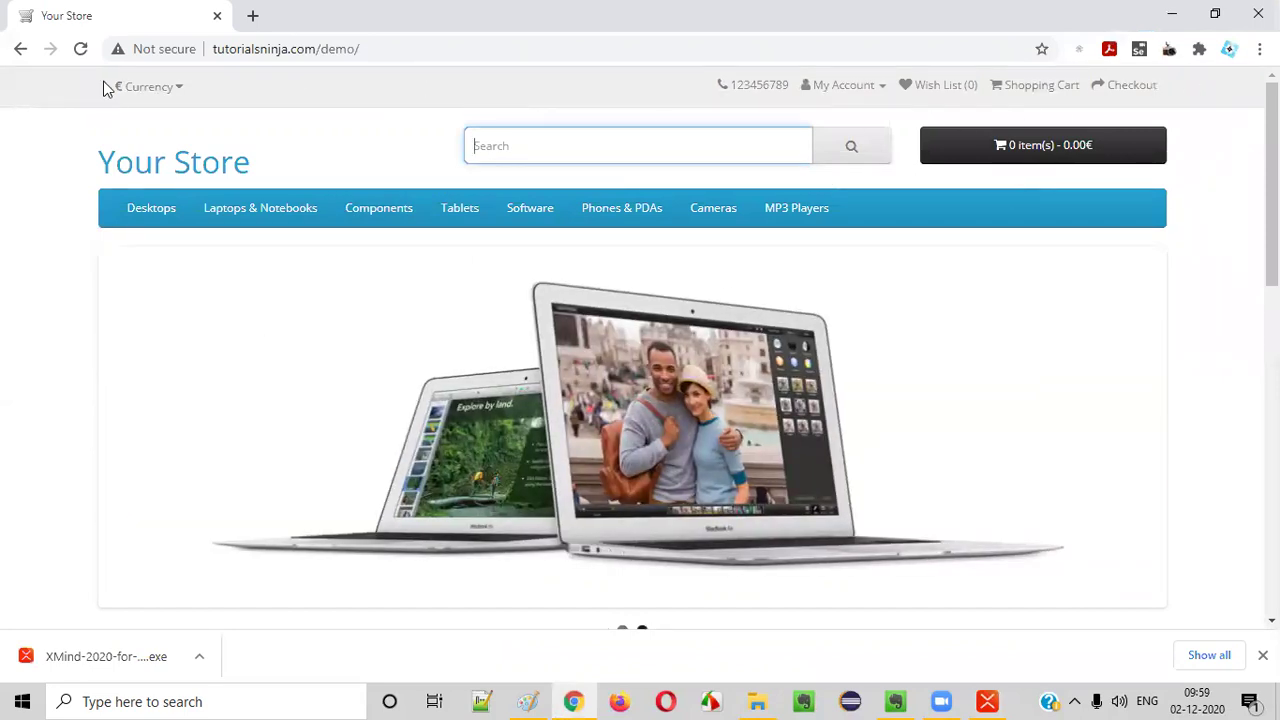
key("alt+Tab")
double_click(288, 312)
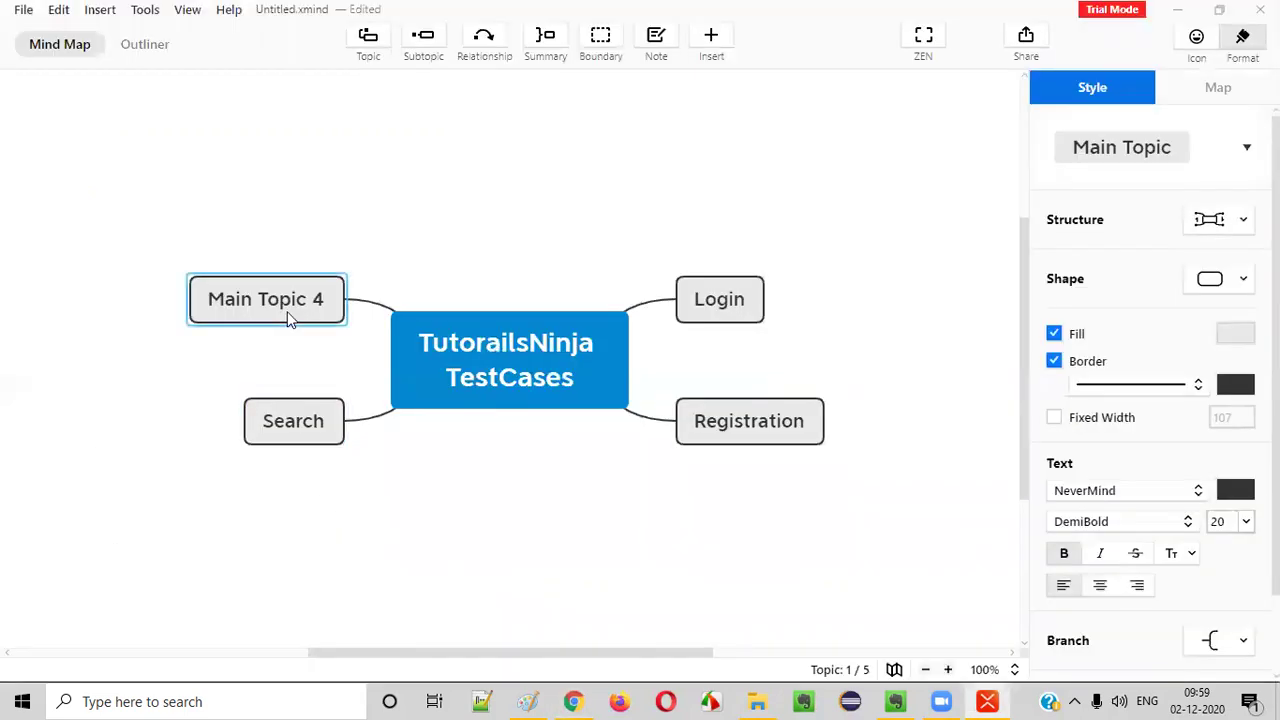
type("Header Options")
key("Return")
- Compare the store's header and category menu in Chrome with the main topics in XMind
key("alt+Tab")
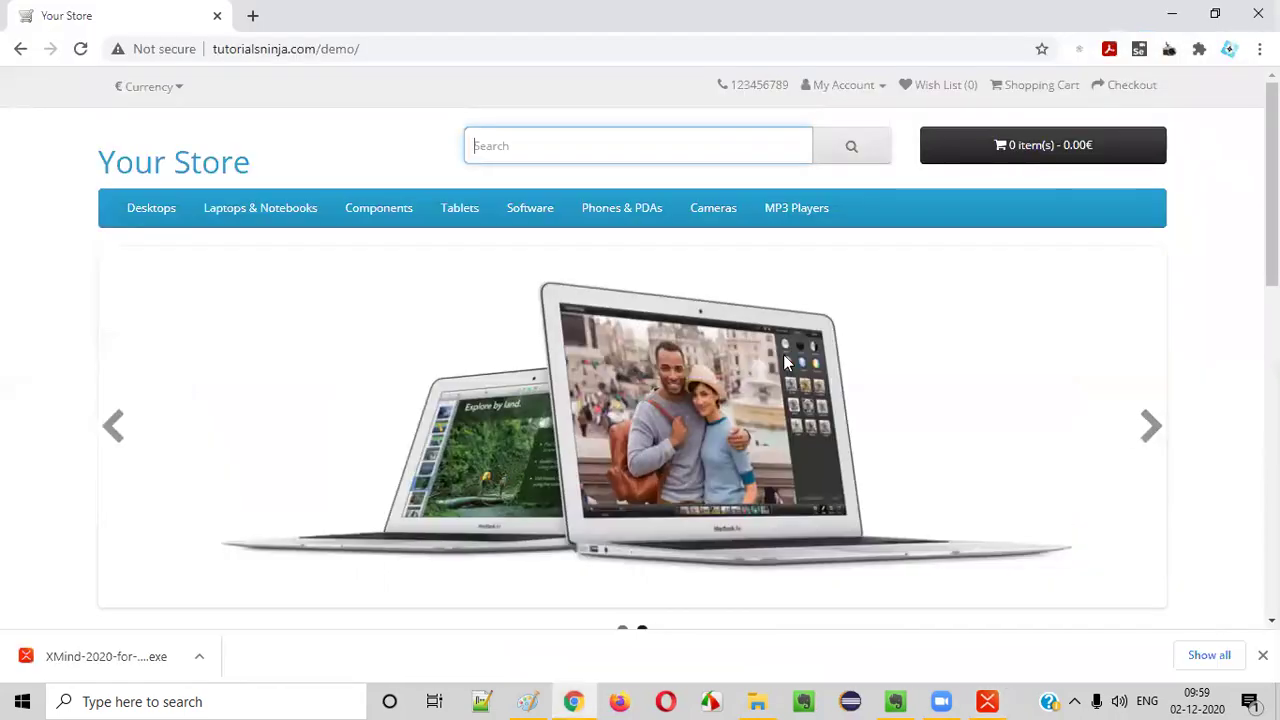
key("alt+Tab")
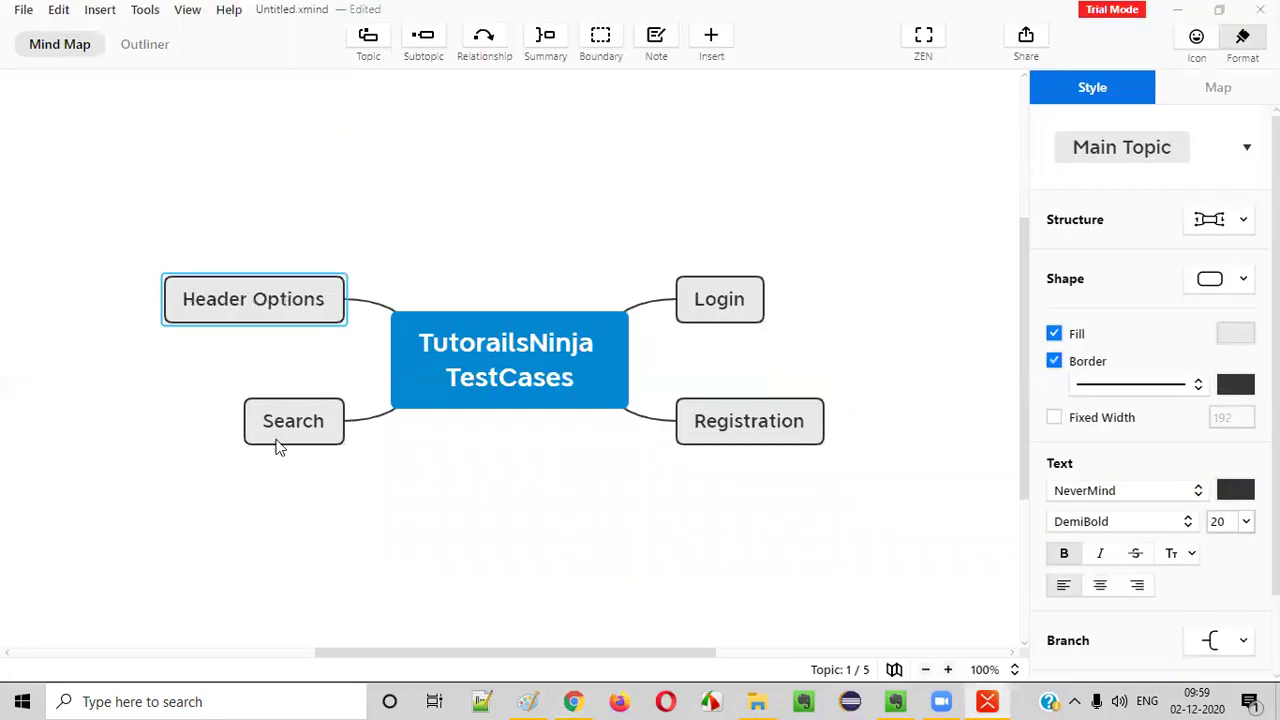
key("alt+Tab")
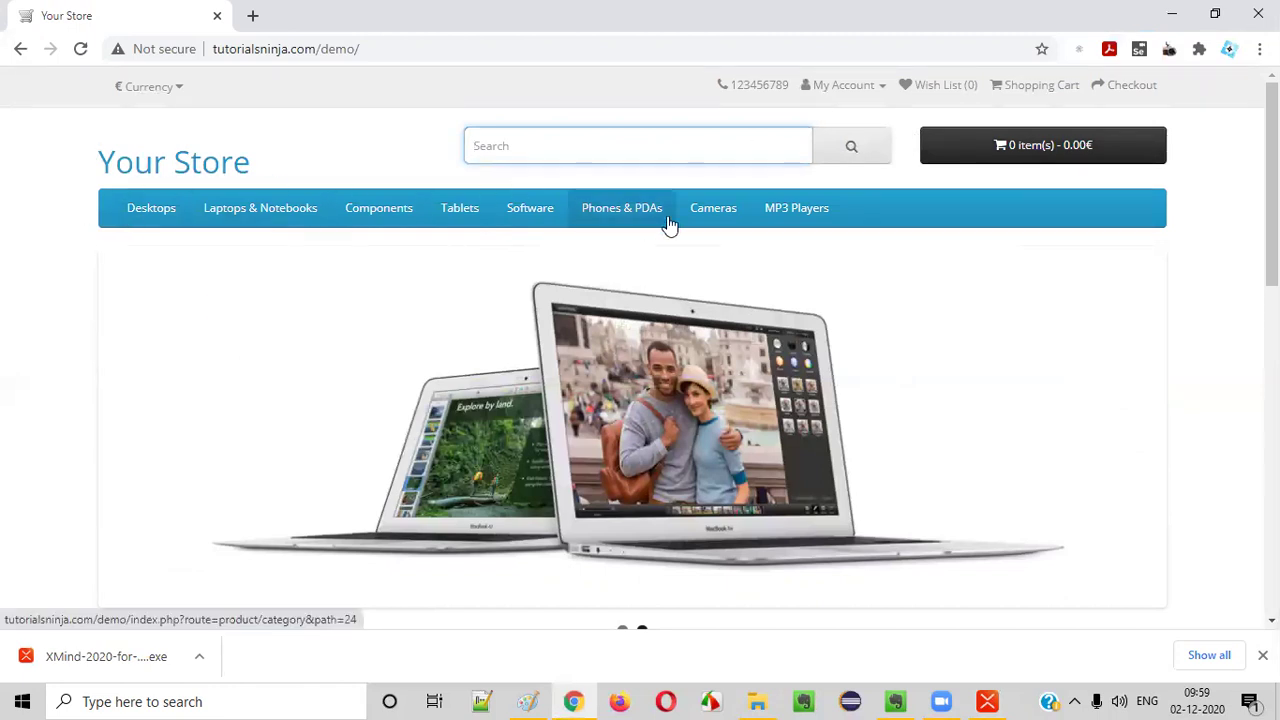
key("alt+Tab")
left_click(720, 298)
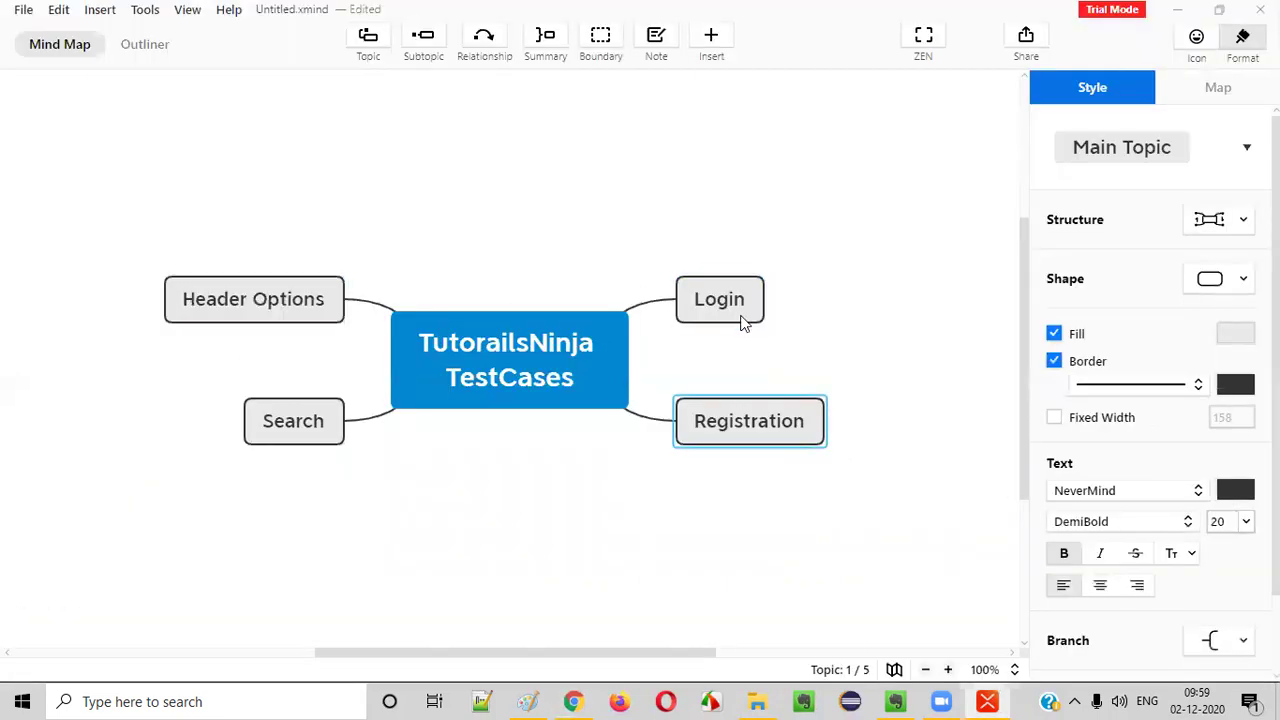
left_click(242, 288)
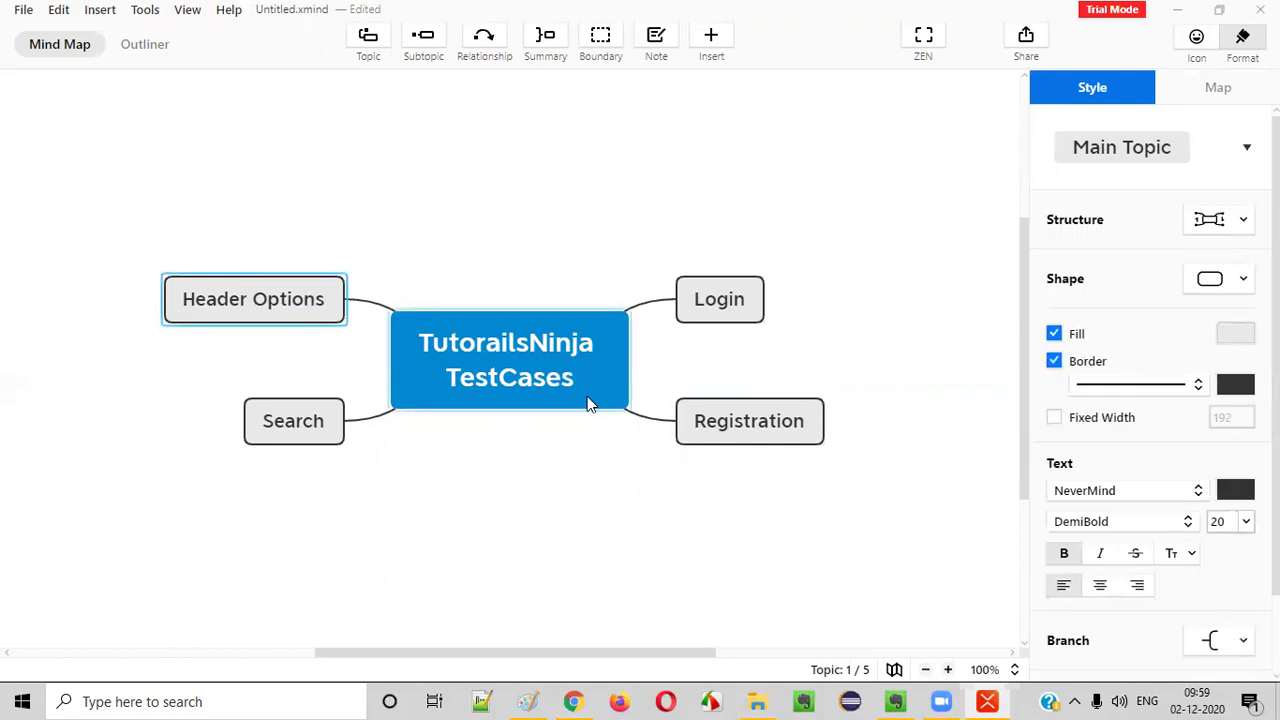
- Check the store's footer in Chrome and add a main topic named Footer Options after Header Options in XMind
key("alt+Tab")
scroll(513, 127, "down", 15)
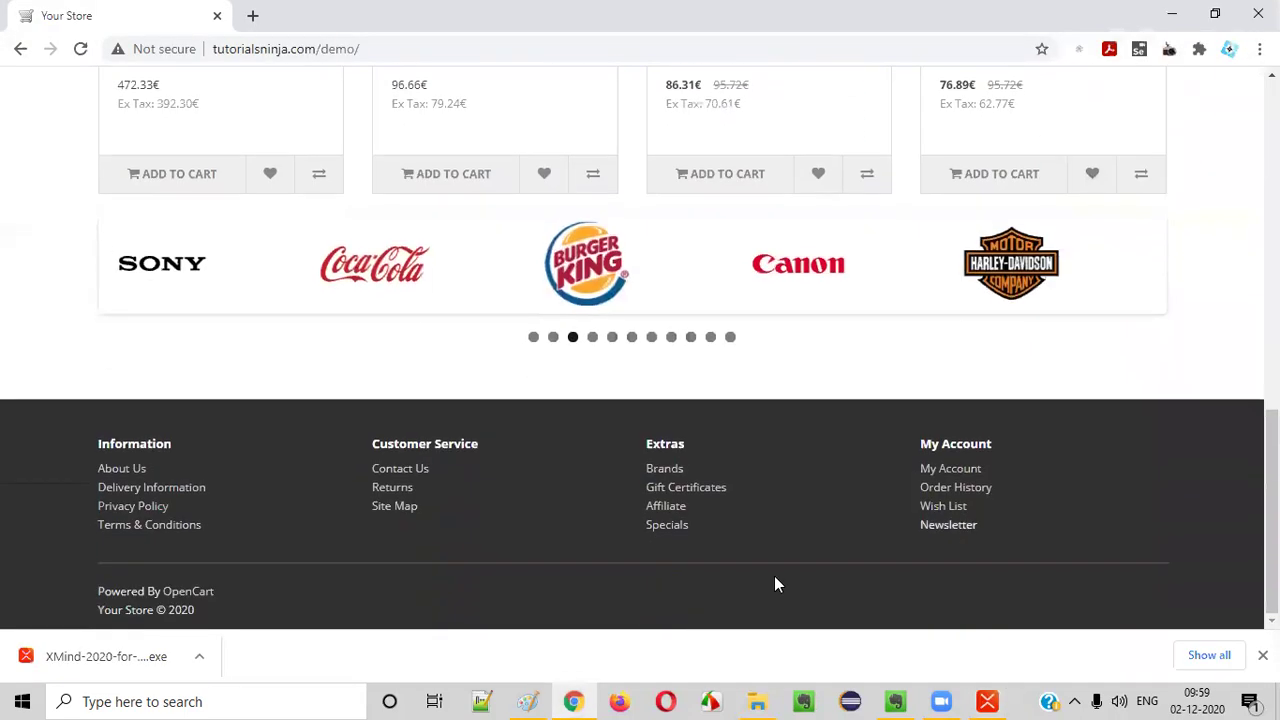
key("alt+Tab")
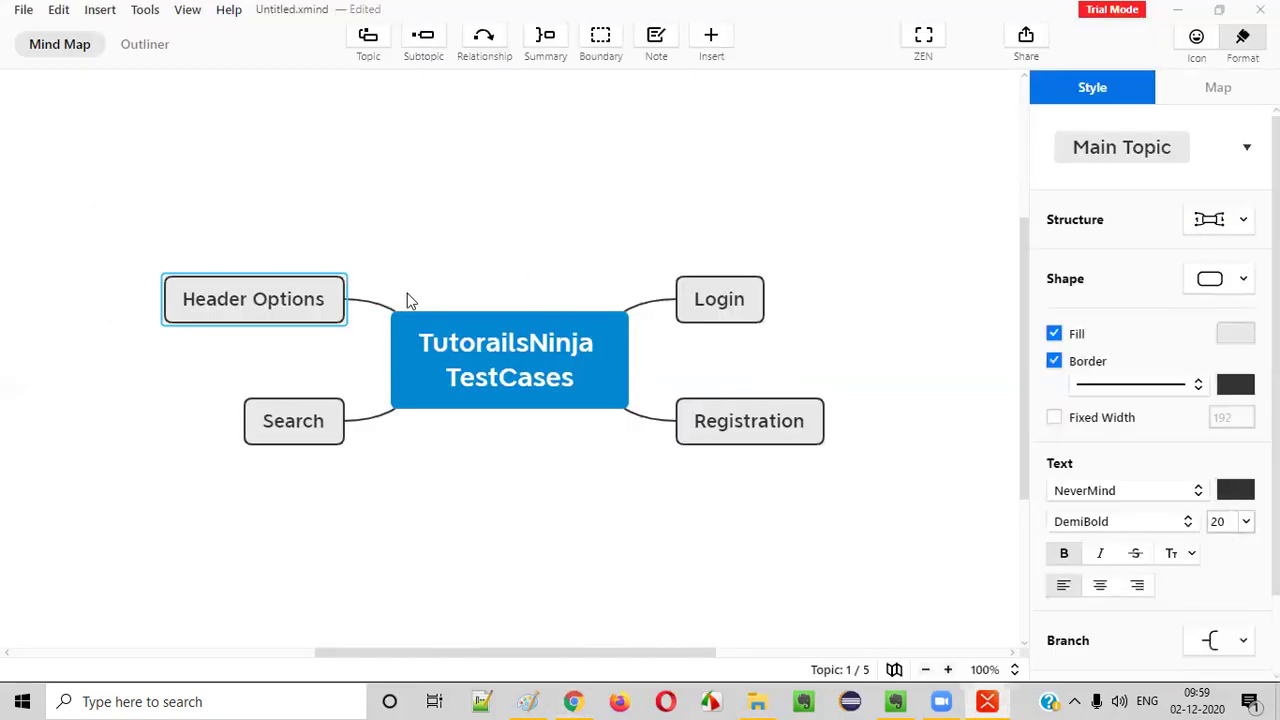
key("Return")
type("Footer Options")
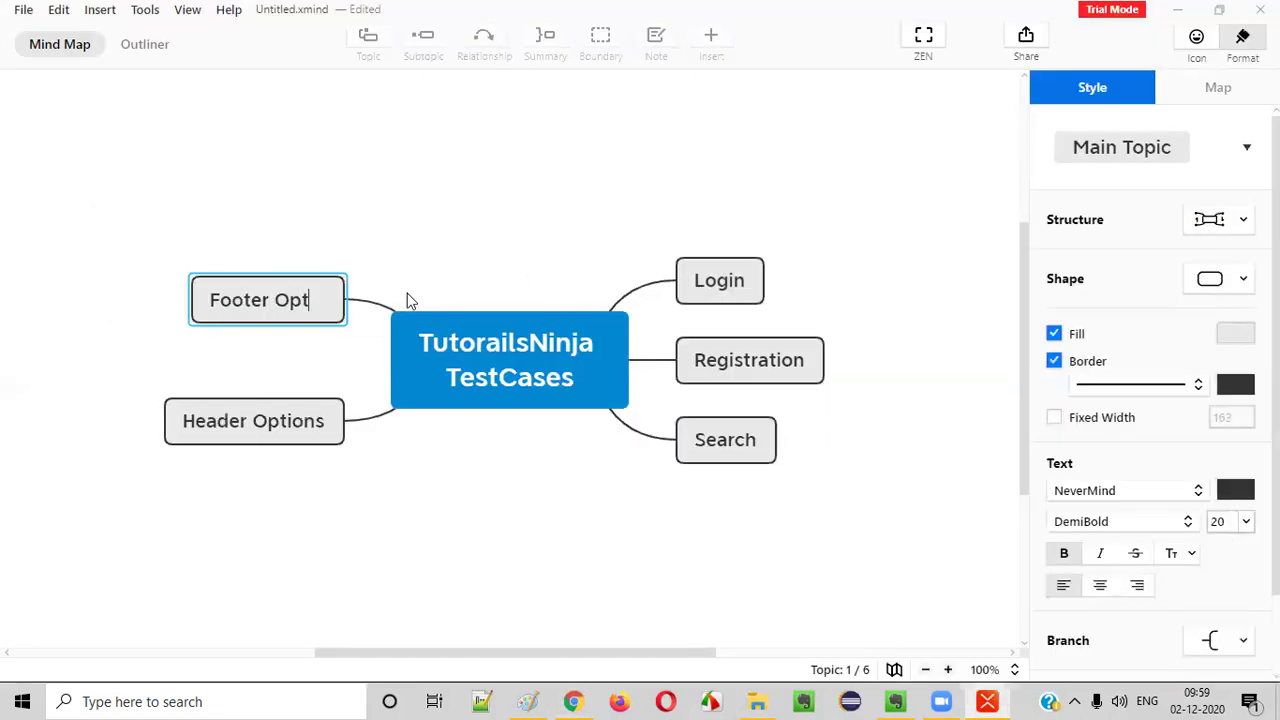
- Check the store's category menu in Chrome and add a main topic named Menu Options after Footer Options in XMind
key("alt+Tab")
scroll(406, 297, "up", 15)
mouse_move(253, 186)
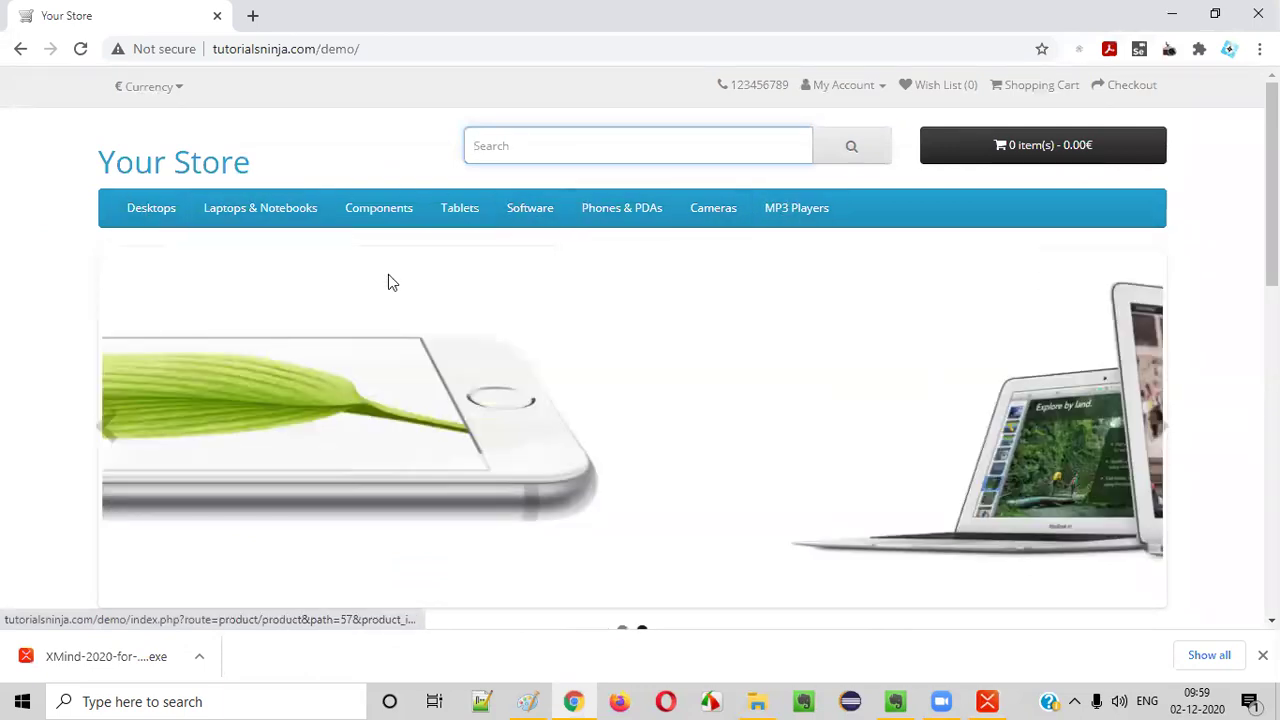
key("alt+Tab")
key("Return")
type("Menu OPtion")
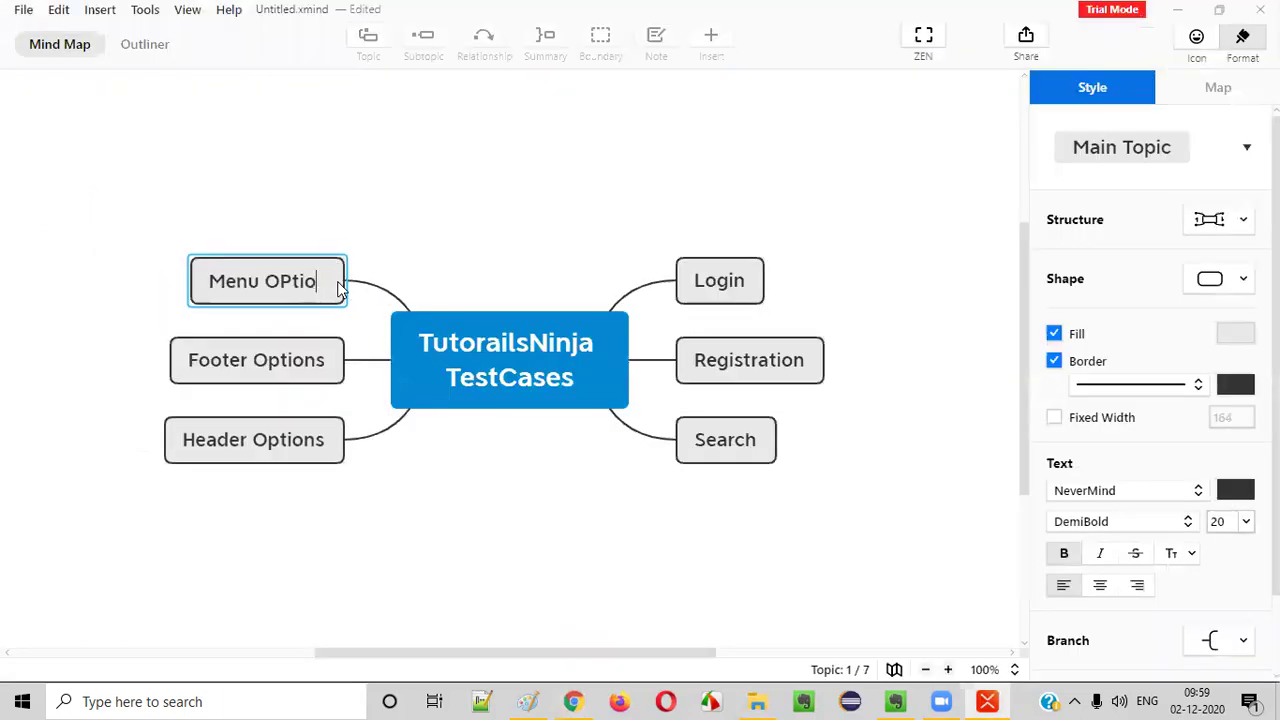
key("BackSpace")
key("BackSpace")
key("BackSpace")
key("BackSpace")
type("tions")
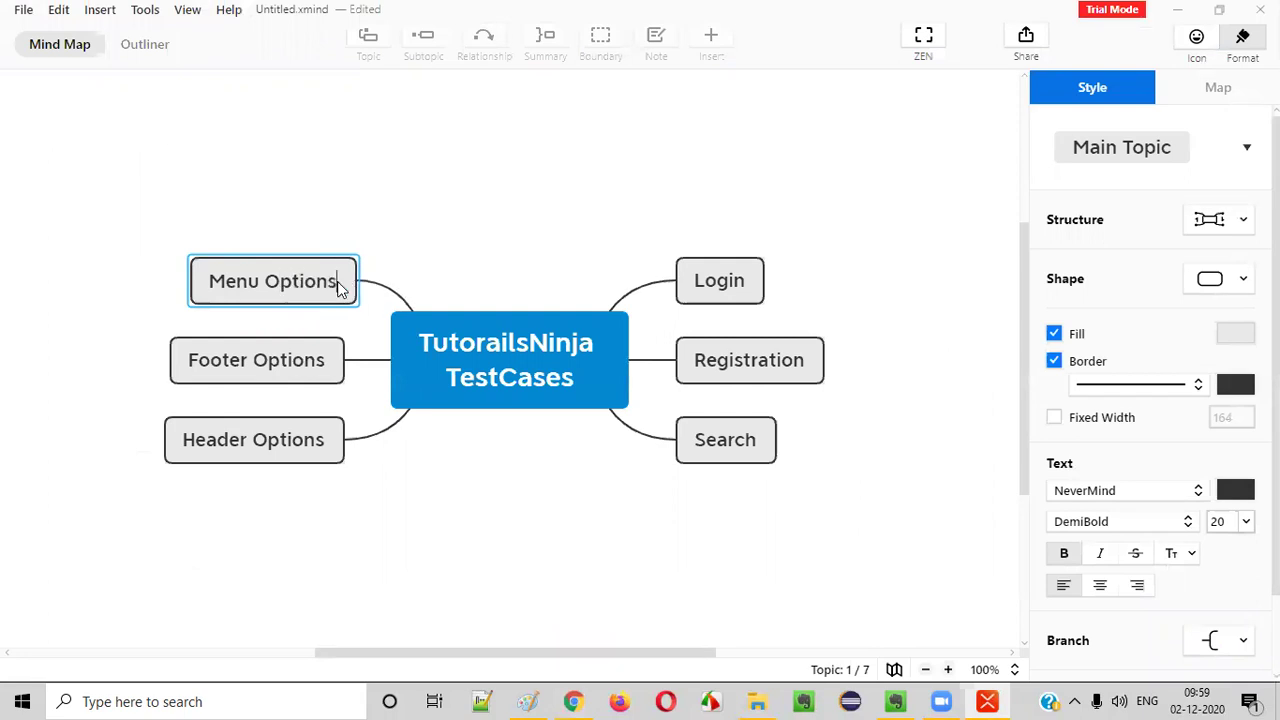
- Open the iMac product from the Desktops Mac category of the store in Chrome and examine its product page
key("alt+Tab")
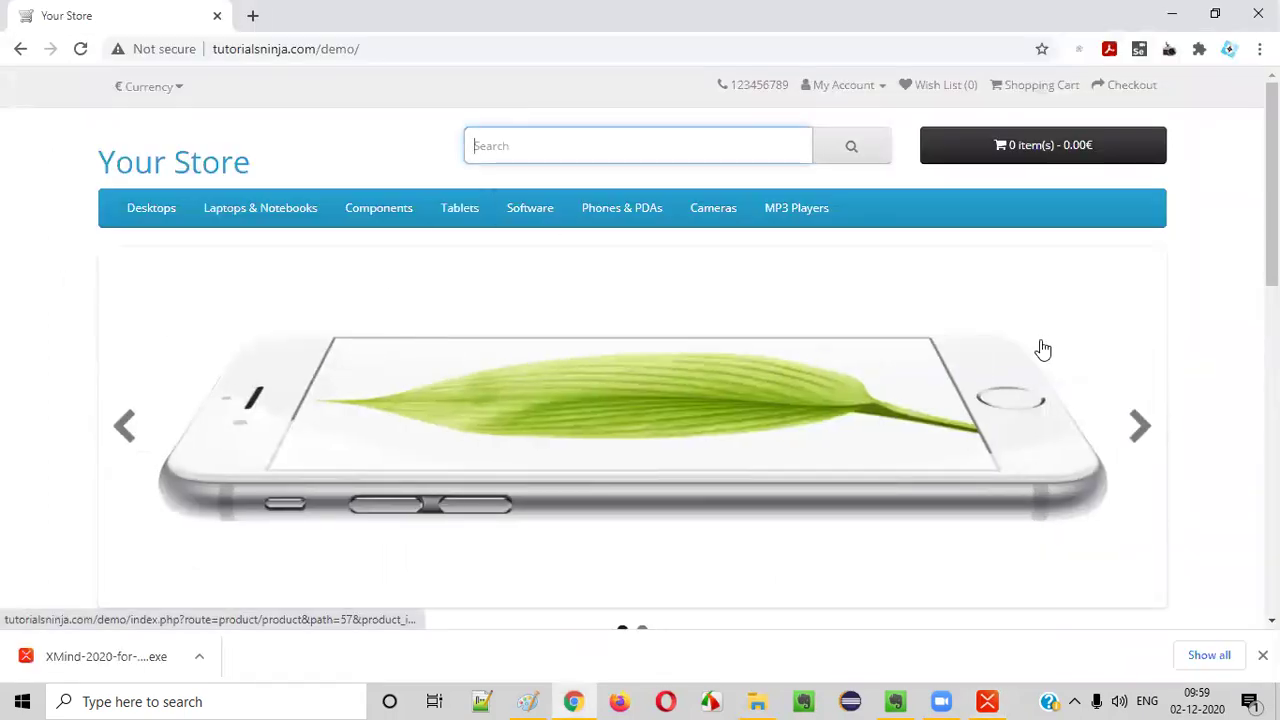
scroll(1034, 346, "down", 12)
scroll(6, 280, "up", 11)
mouse_move(138, 165)
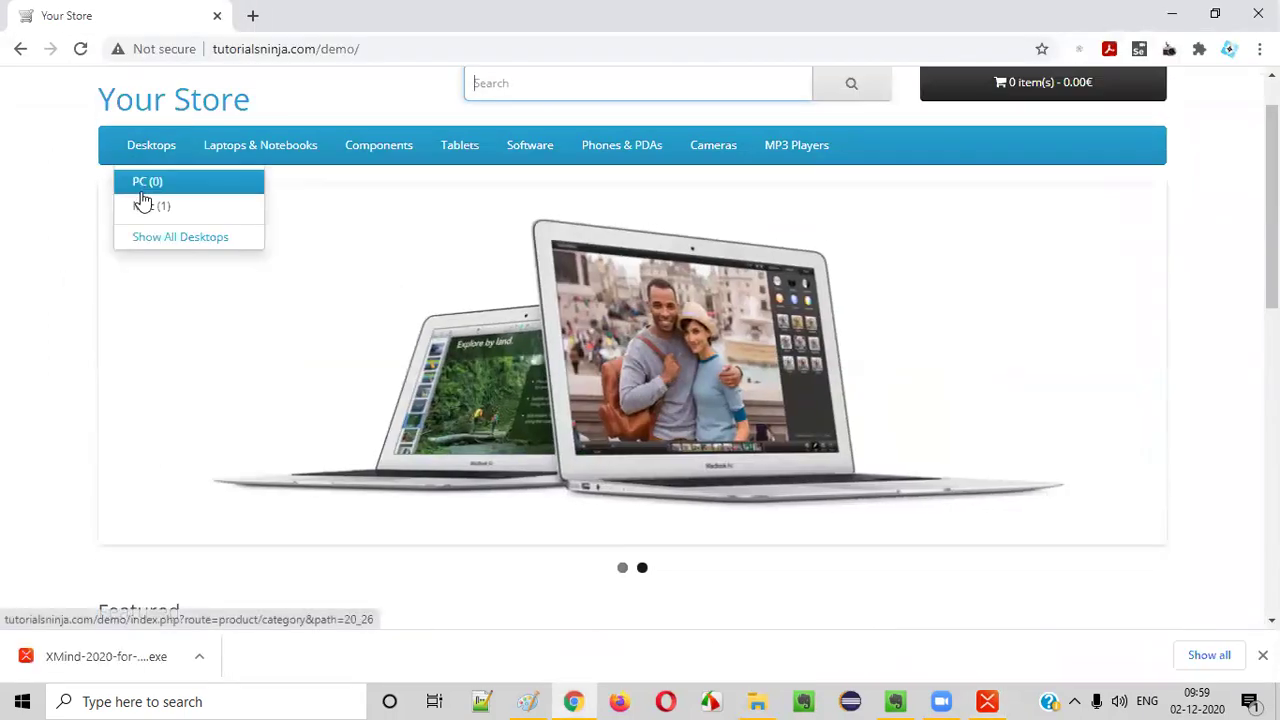
left_click(145, 205)
scroll(733, 366, "down", 10)
scroll(563, 320, "up", 10)
left_click(485, 472)
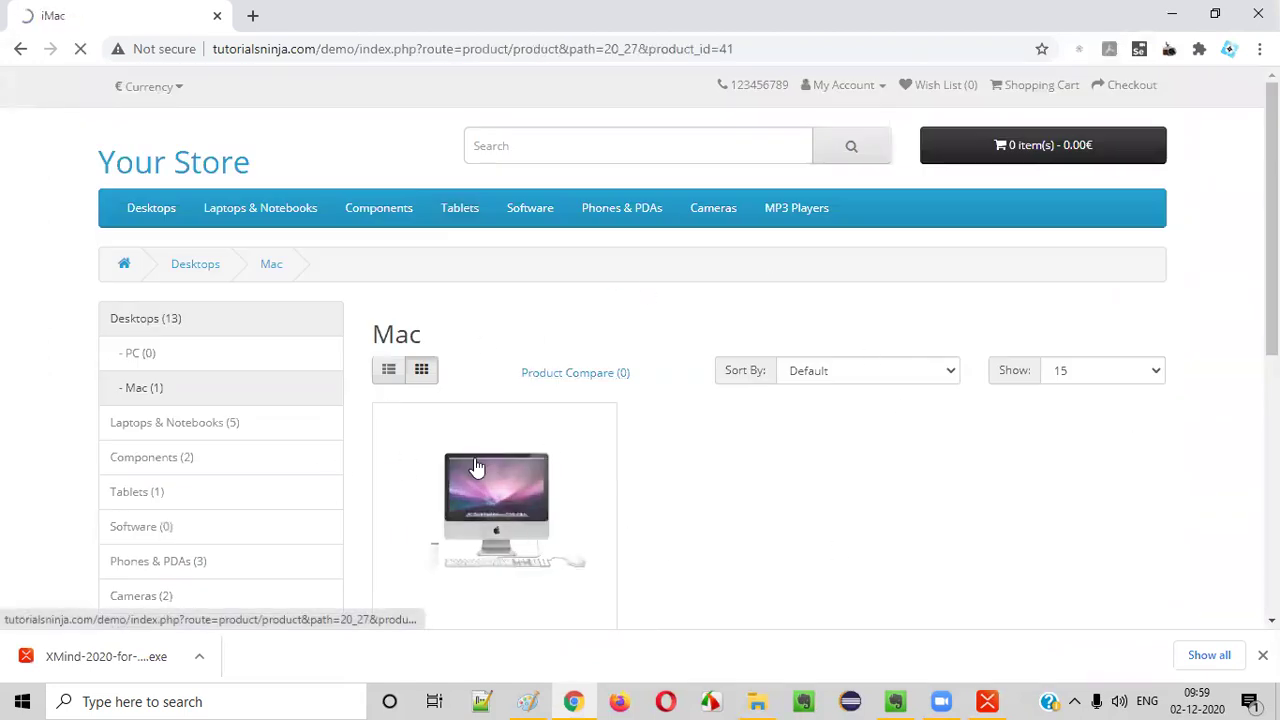
scroll(1074, 437, "down", 5)
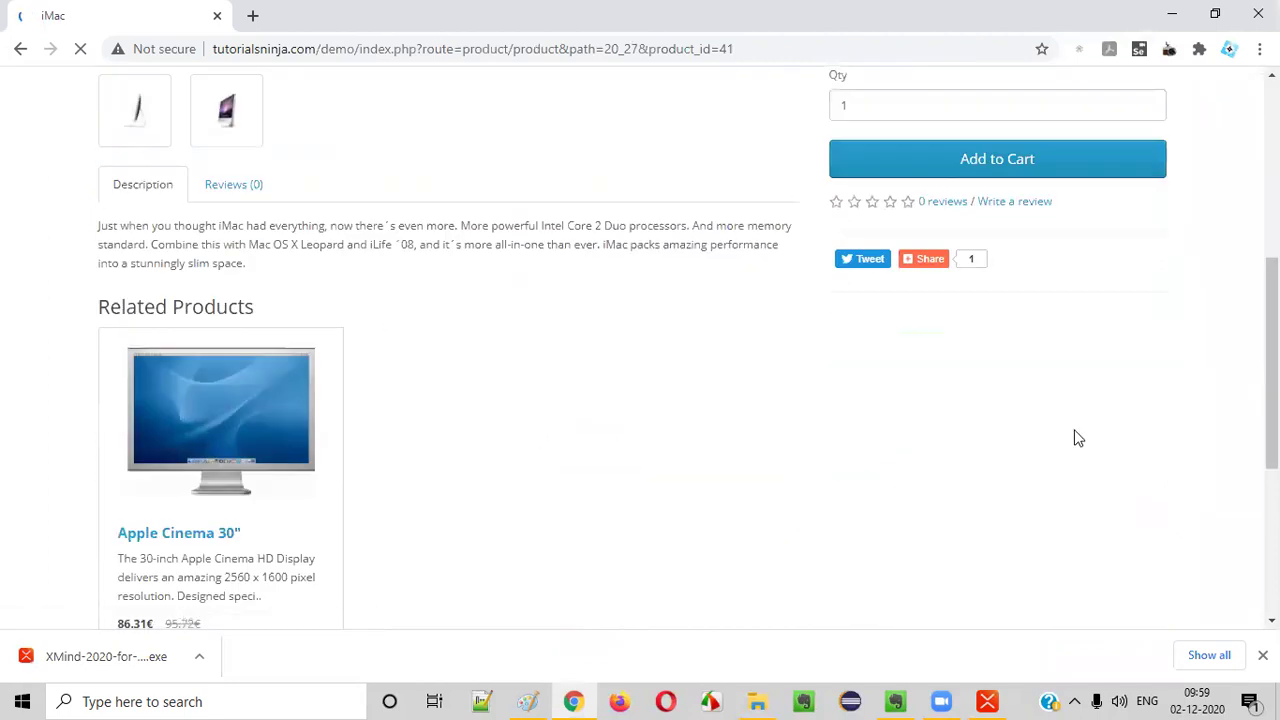
scroll(183, 257, "up", 4)
scroll(920, 635, "down", 3)
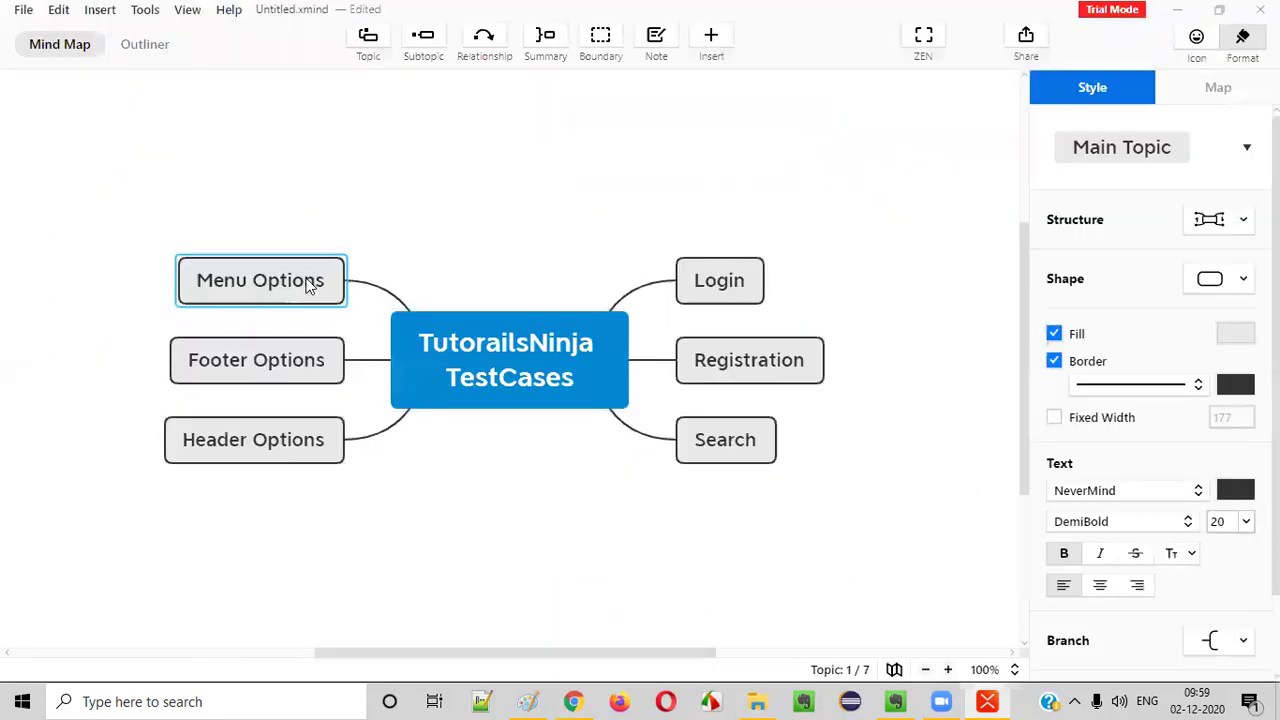
- Add a main topic named Product Display Page after Menu Options in the XMind map
key("Tab")
key("Delete")
key("Return")
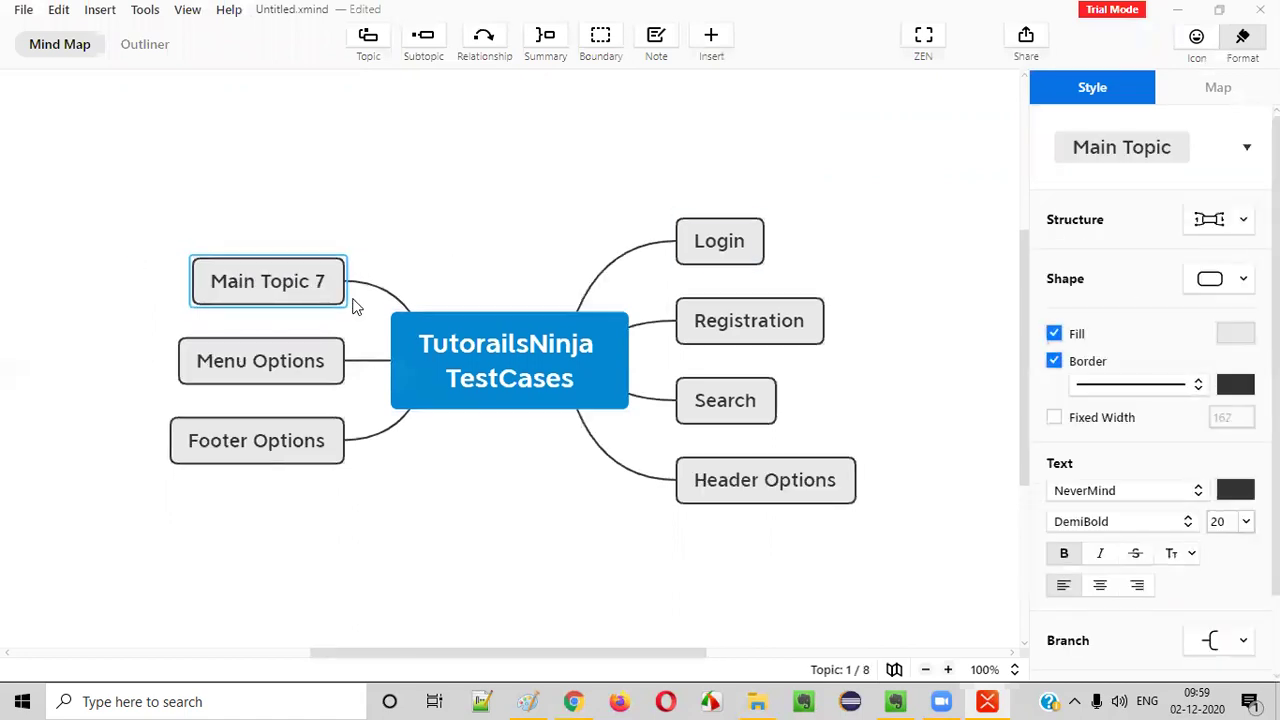
double_click(289, 289)
type("Prd")
key("BackSpace")
type("odutt D")
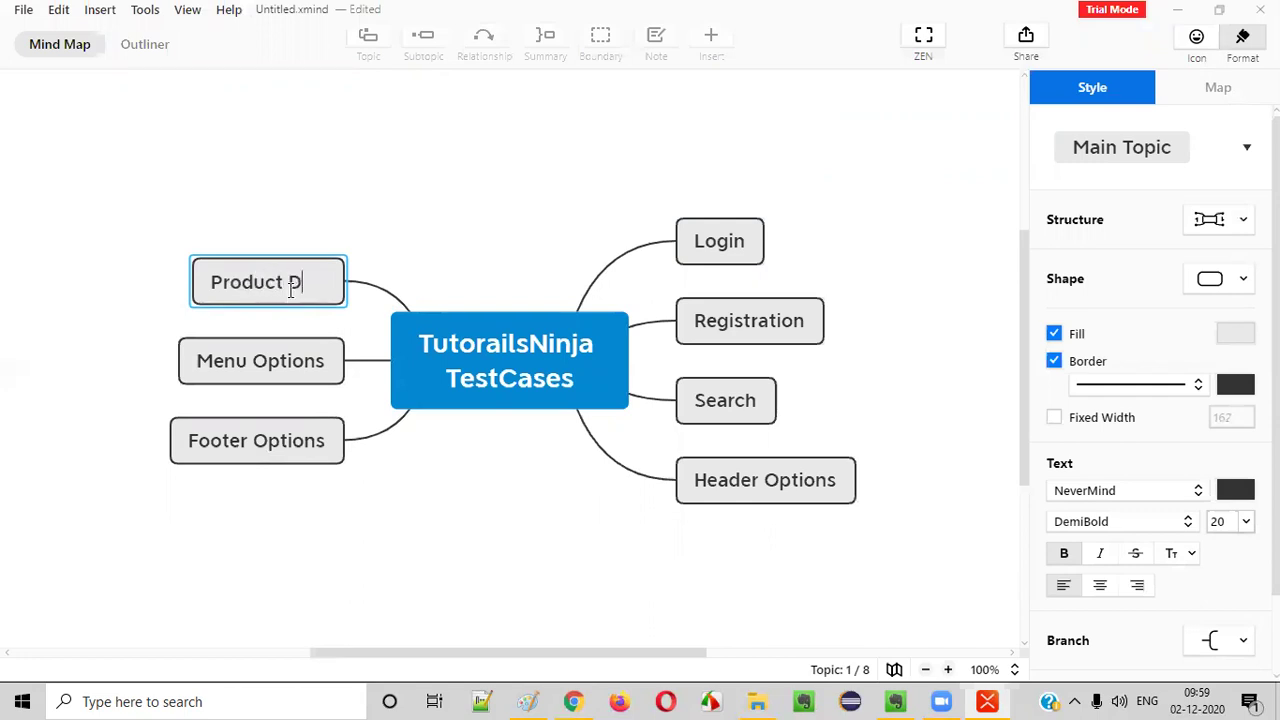
type("isplay Page")
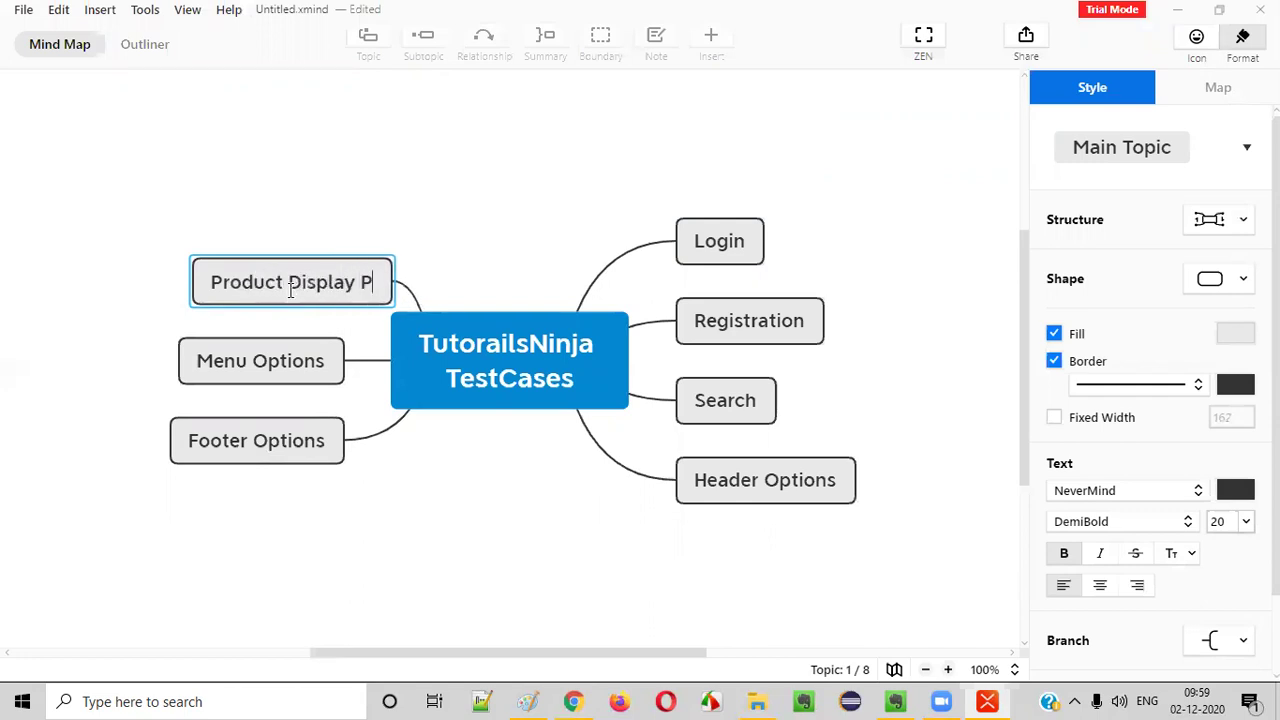
key("Return")
- Review the iMac product page in Chrome from header to footer for further features, and return to the XMind map
key("alt+Tab")
scroll(896, 505, "up", 3)
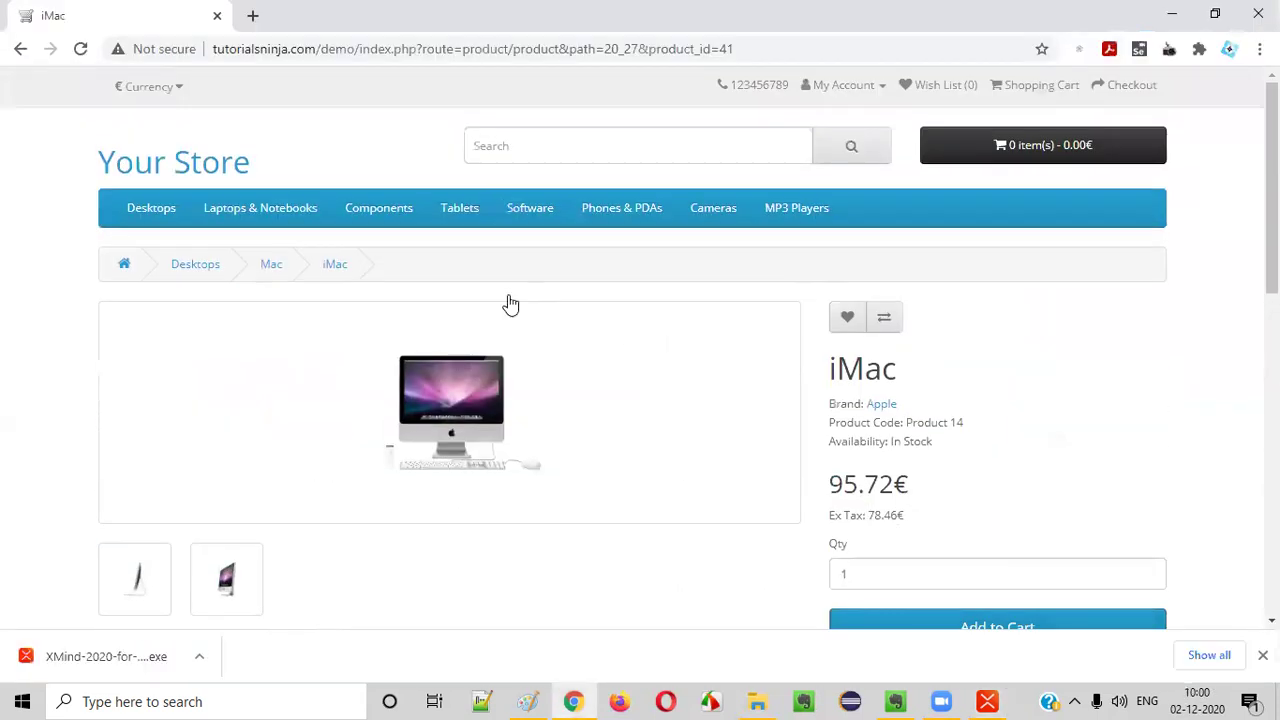
scroll(811, 231, "down", 2)
scroll(629, 423, "down", 5)
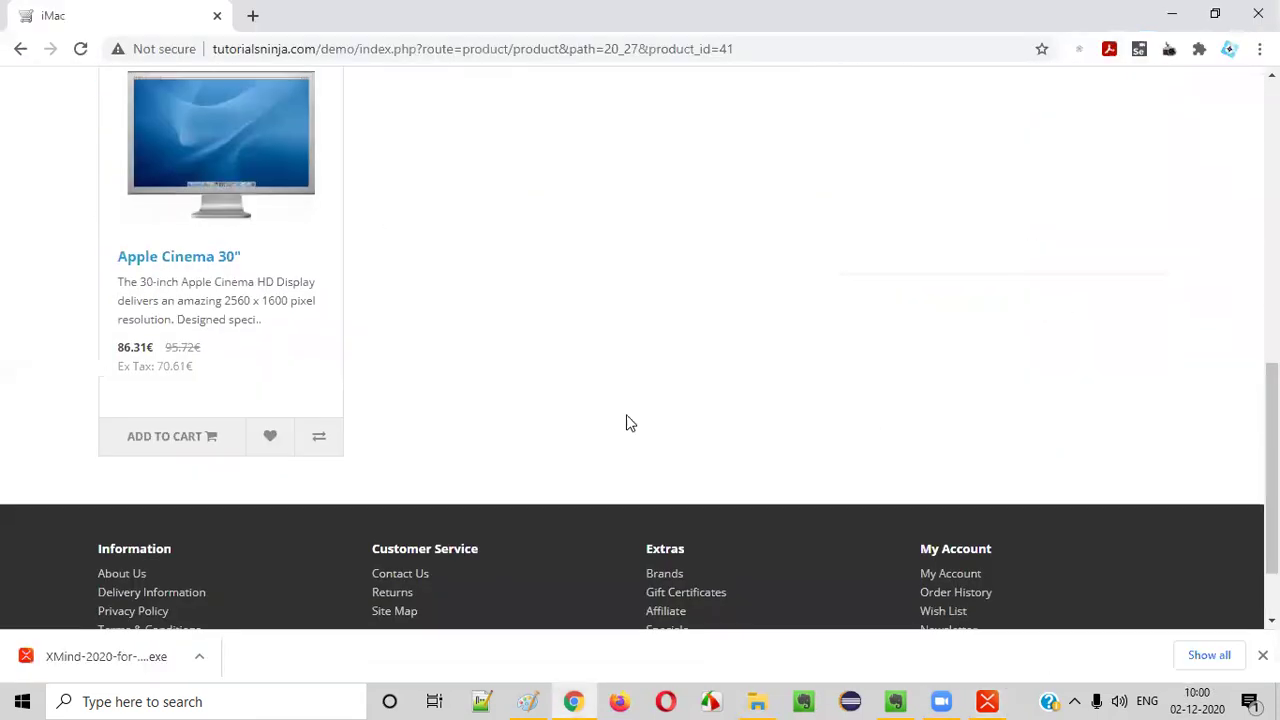
scroll(866, 337, "up", 10)
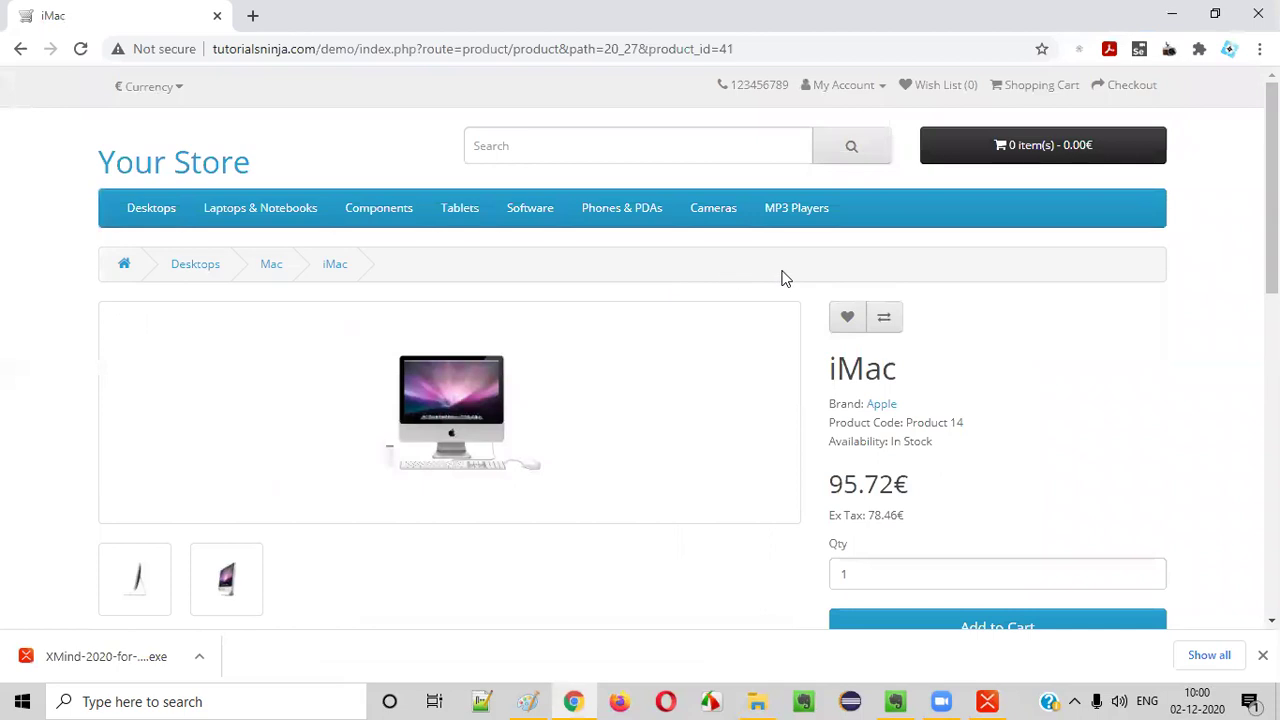
key("alt+Tab")
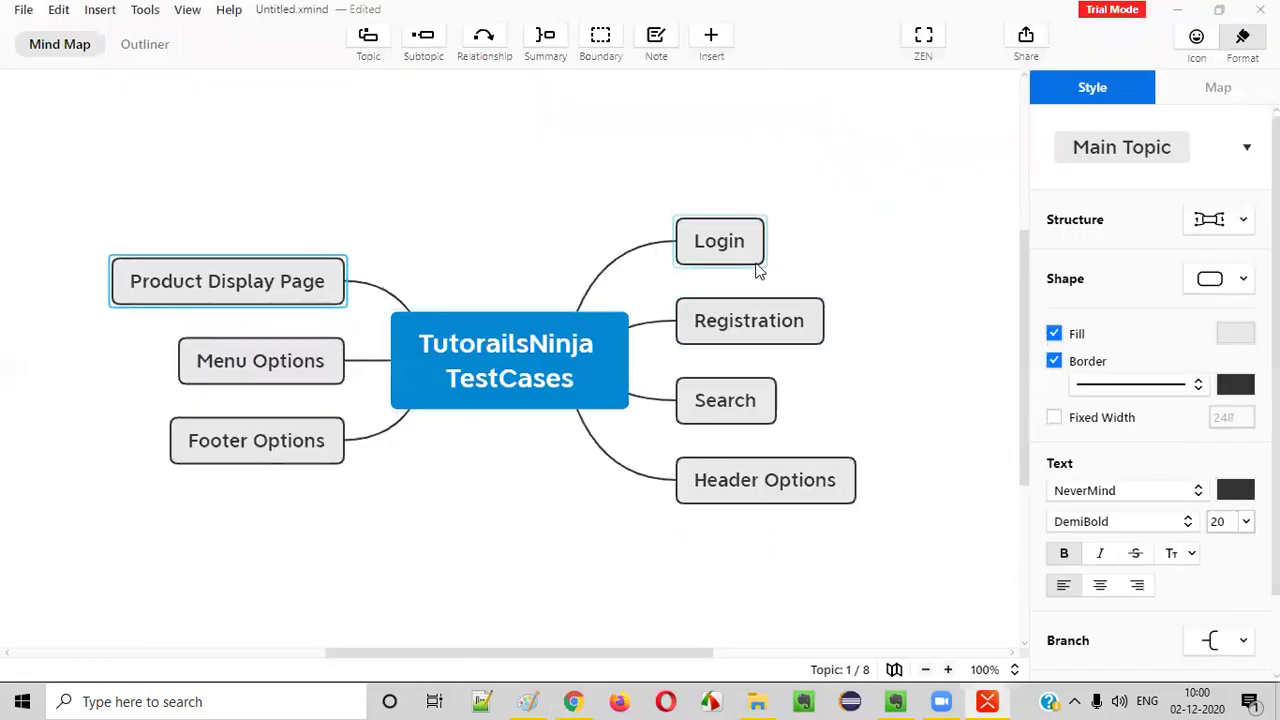